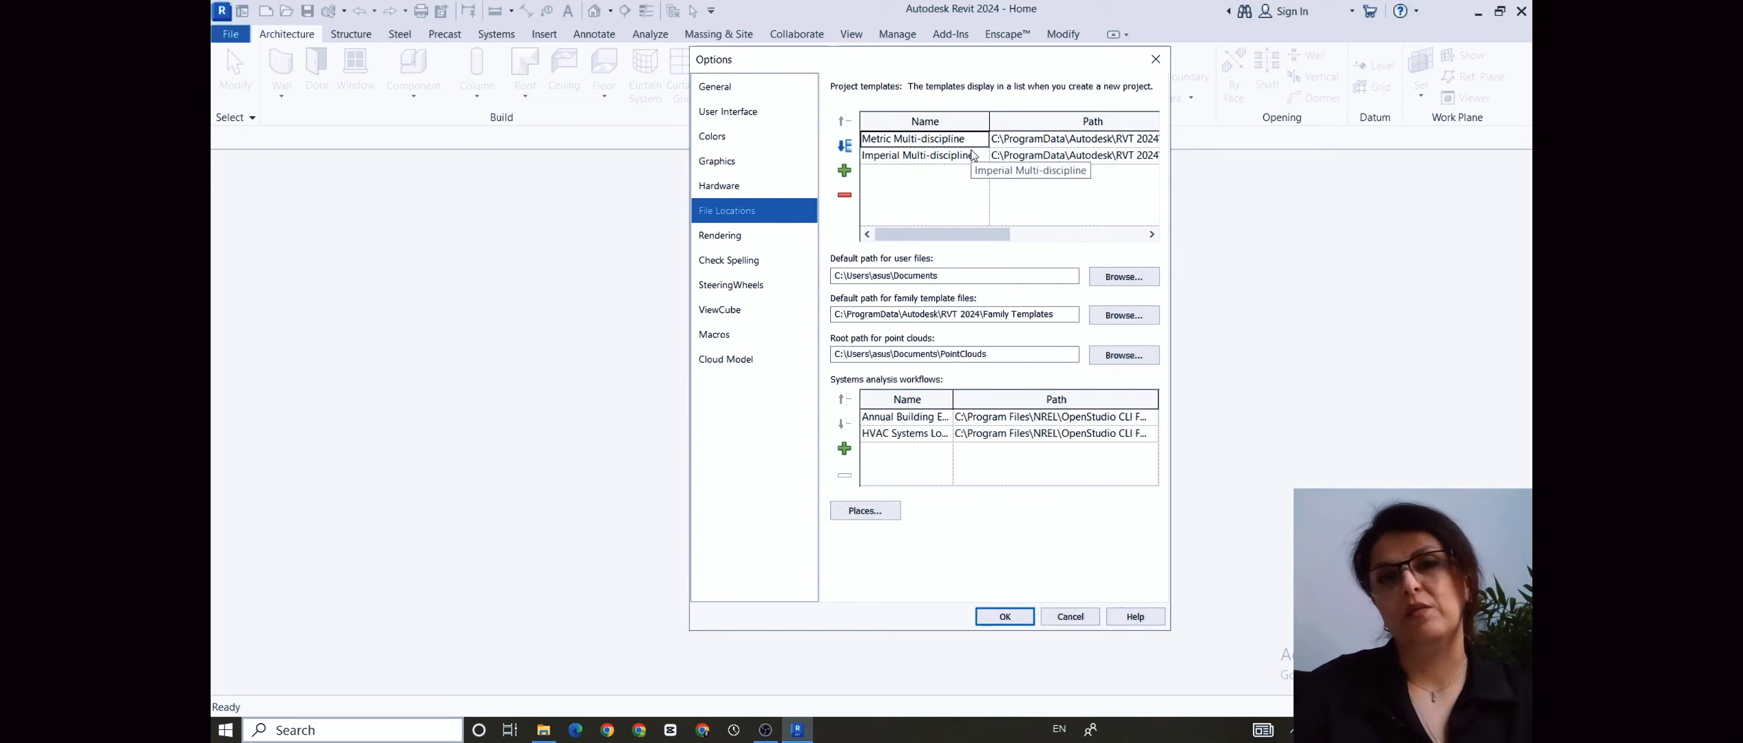
left_click(956, 126)
left_click(944, 144)
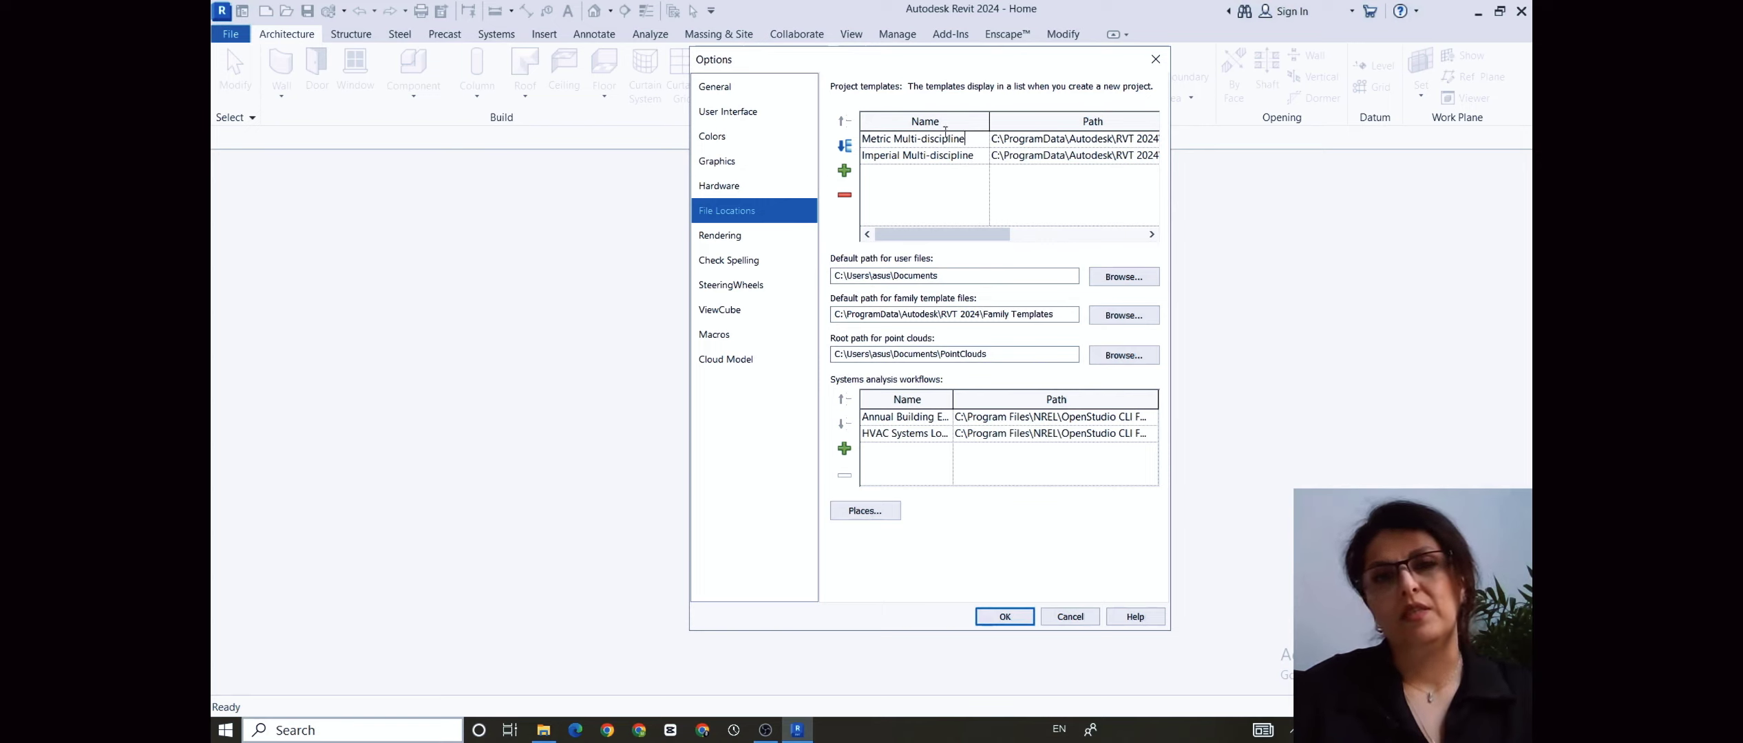
left_click_drag(967, 138, 851, 139)
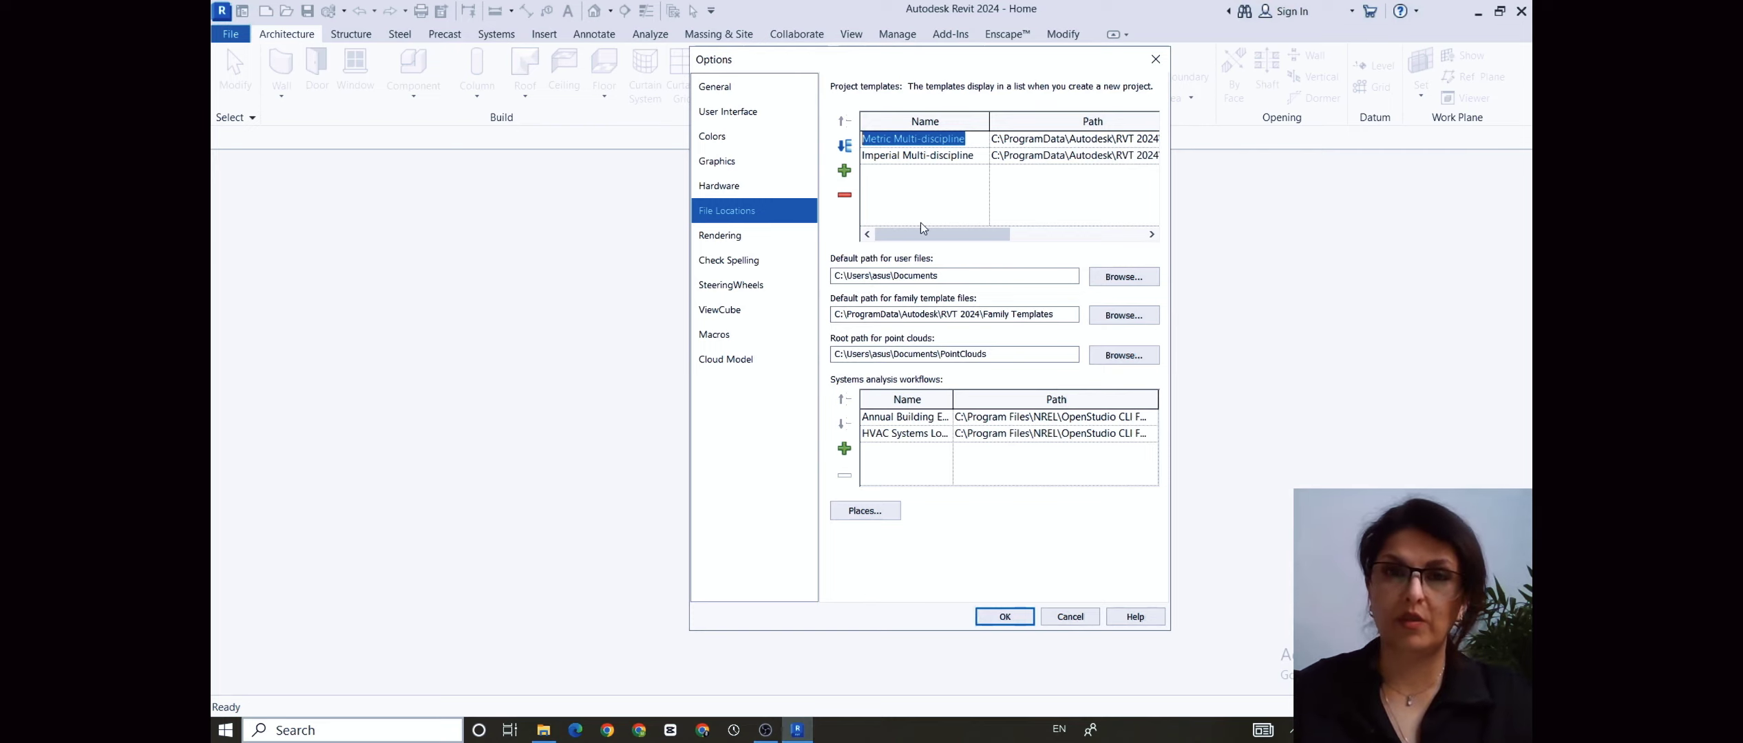
- Add DefaultMetric.rte from the desktop folder revit file\RVT 2021\Templates\English to the project templates
left_click(842, 172)
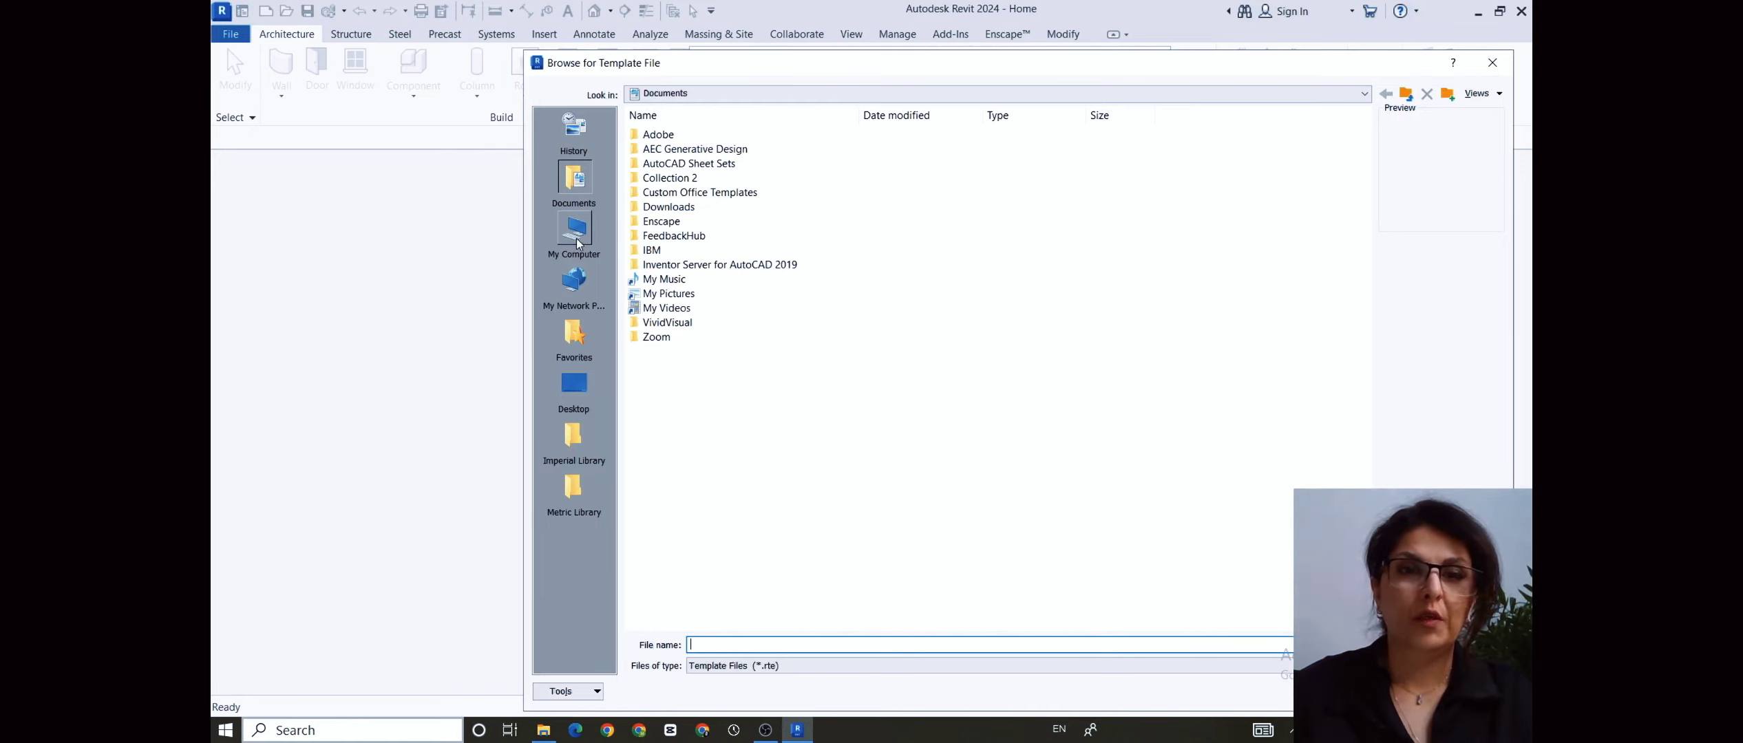
left_click(574, 383)
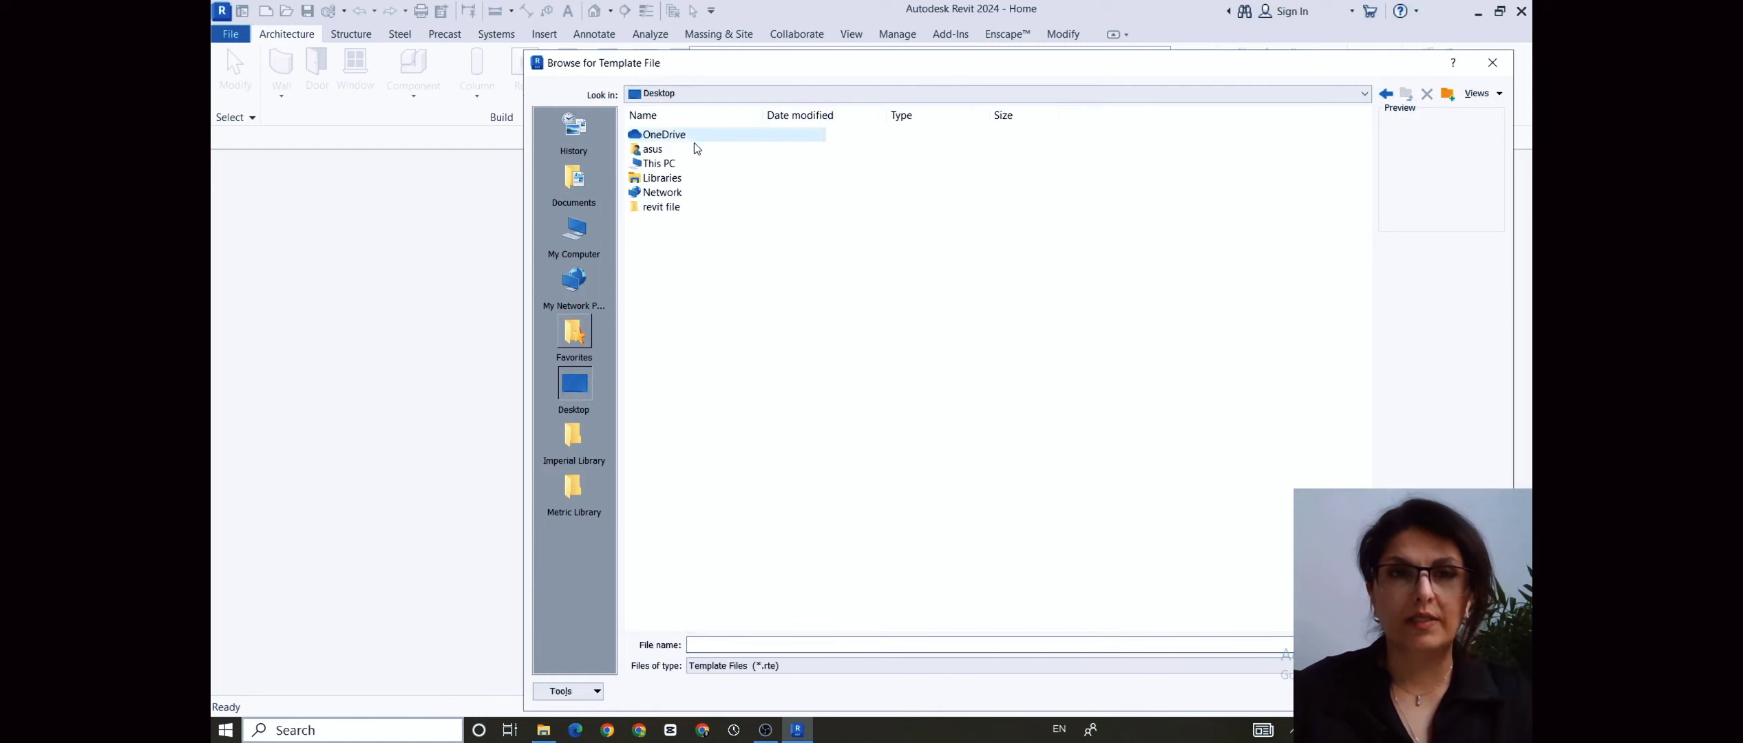
double_click(692, 209)
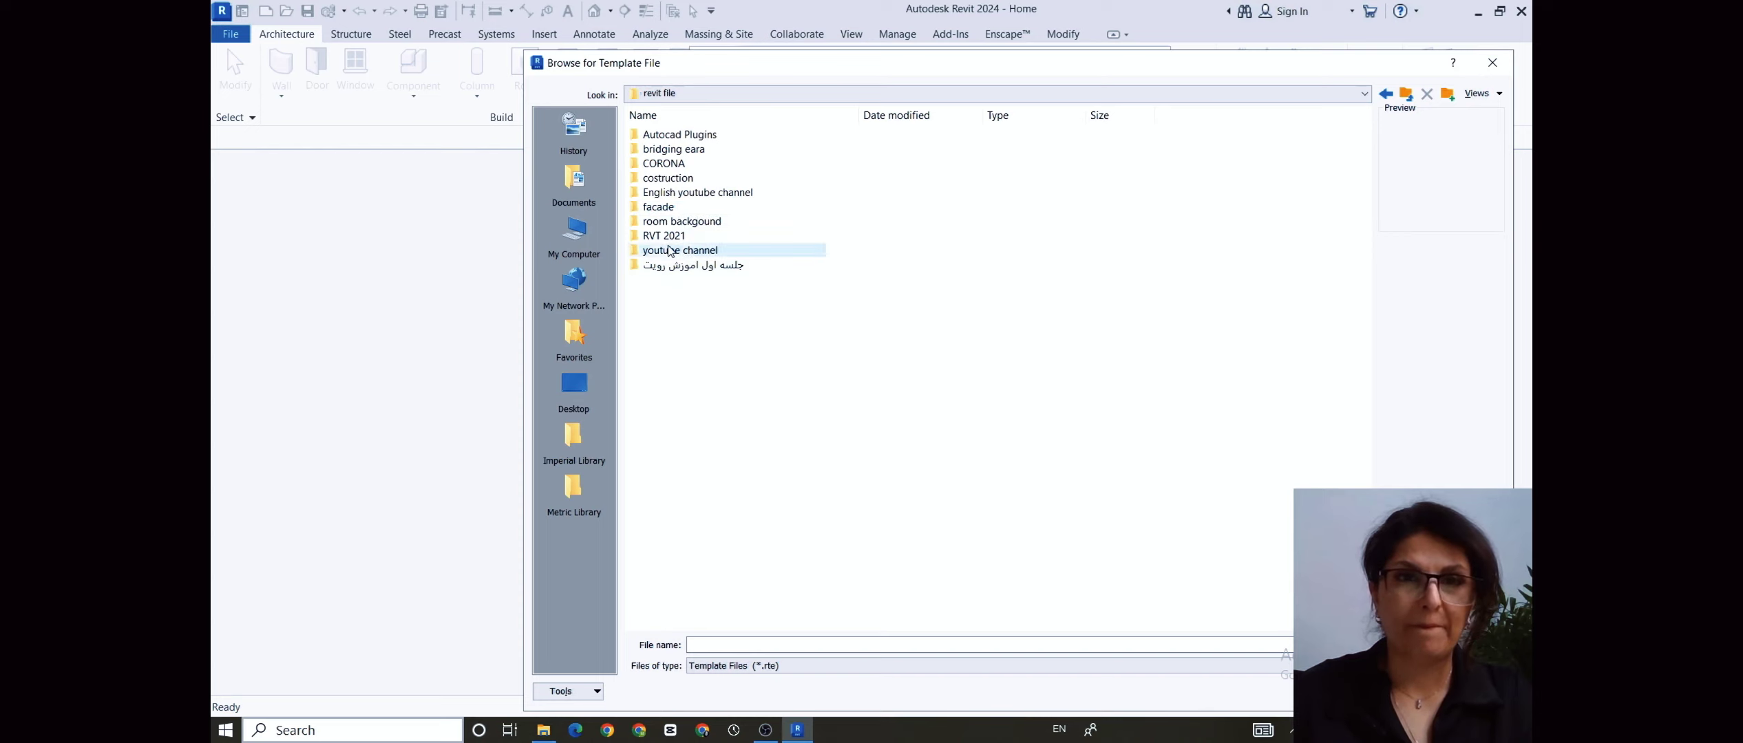
double_click(665, 236)
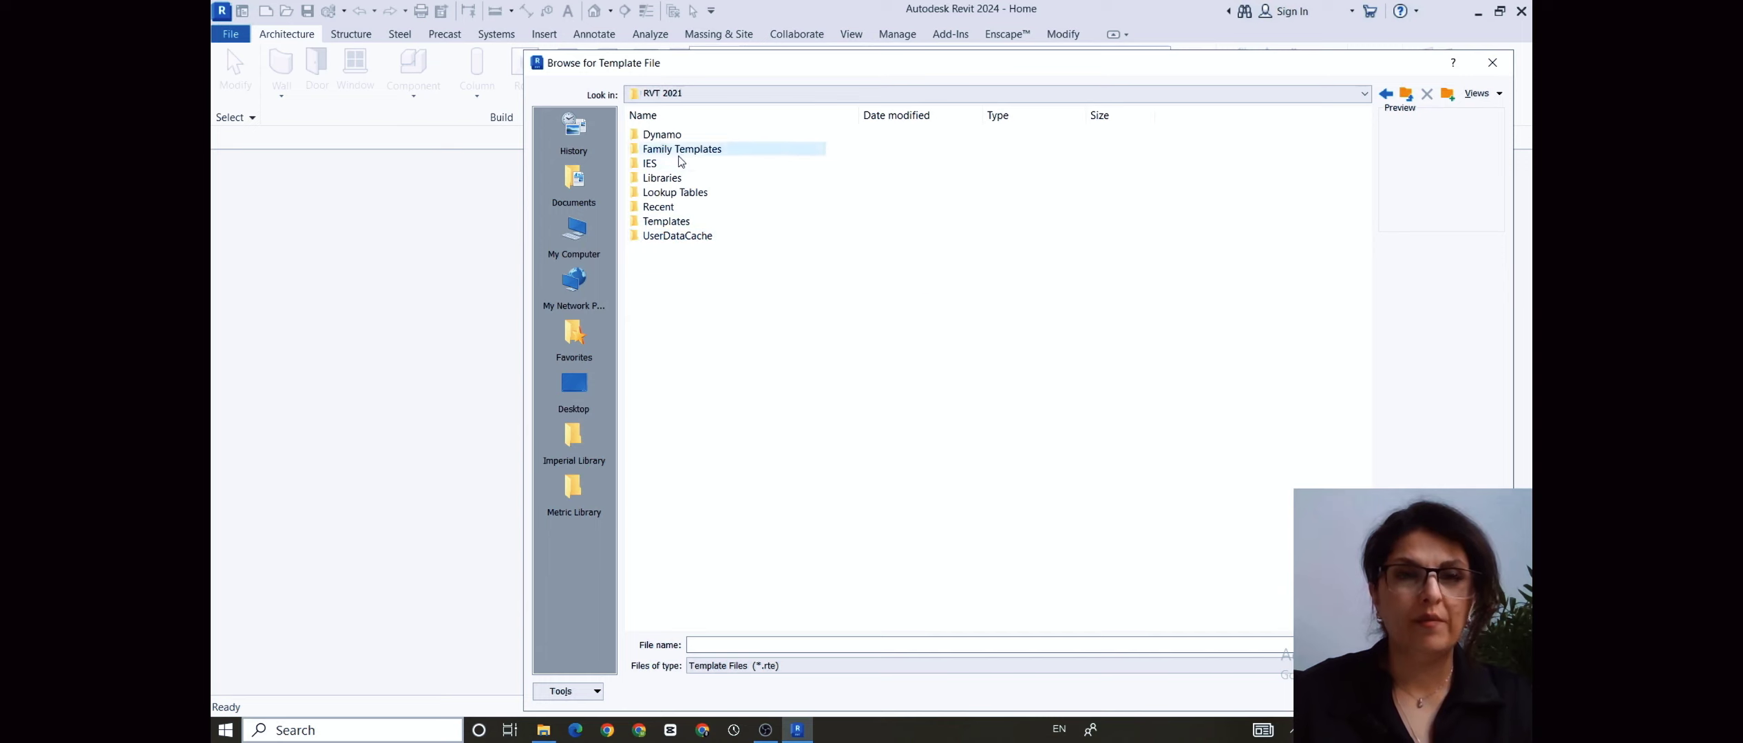
left_click(688, 221)
double_click(688, 222)
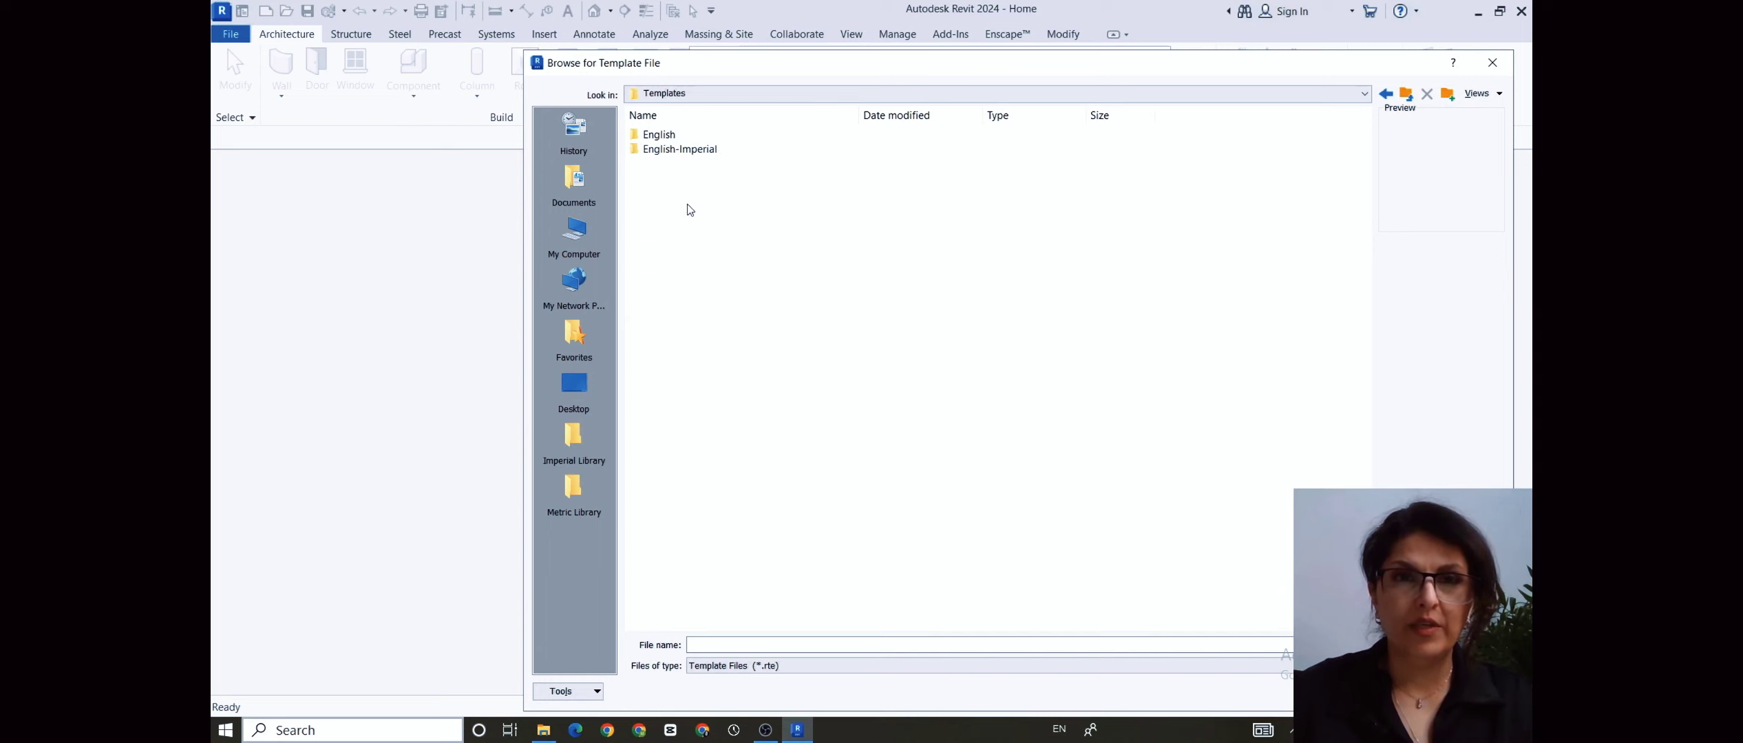
double_click(663, 135)
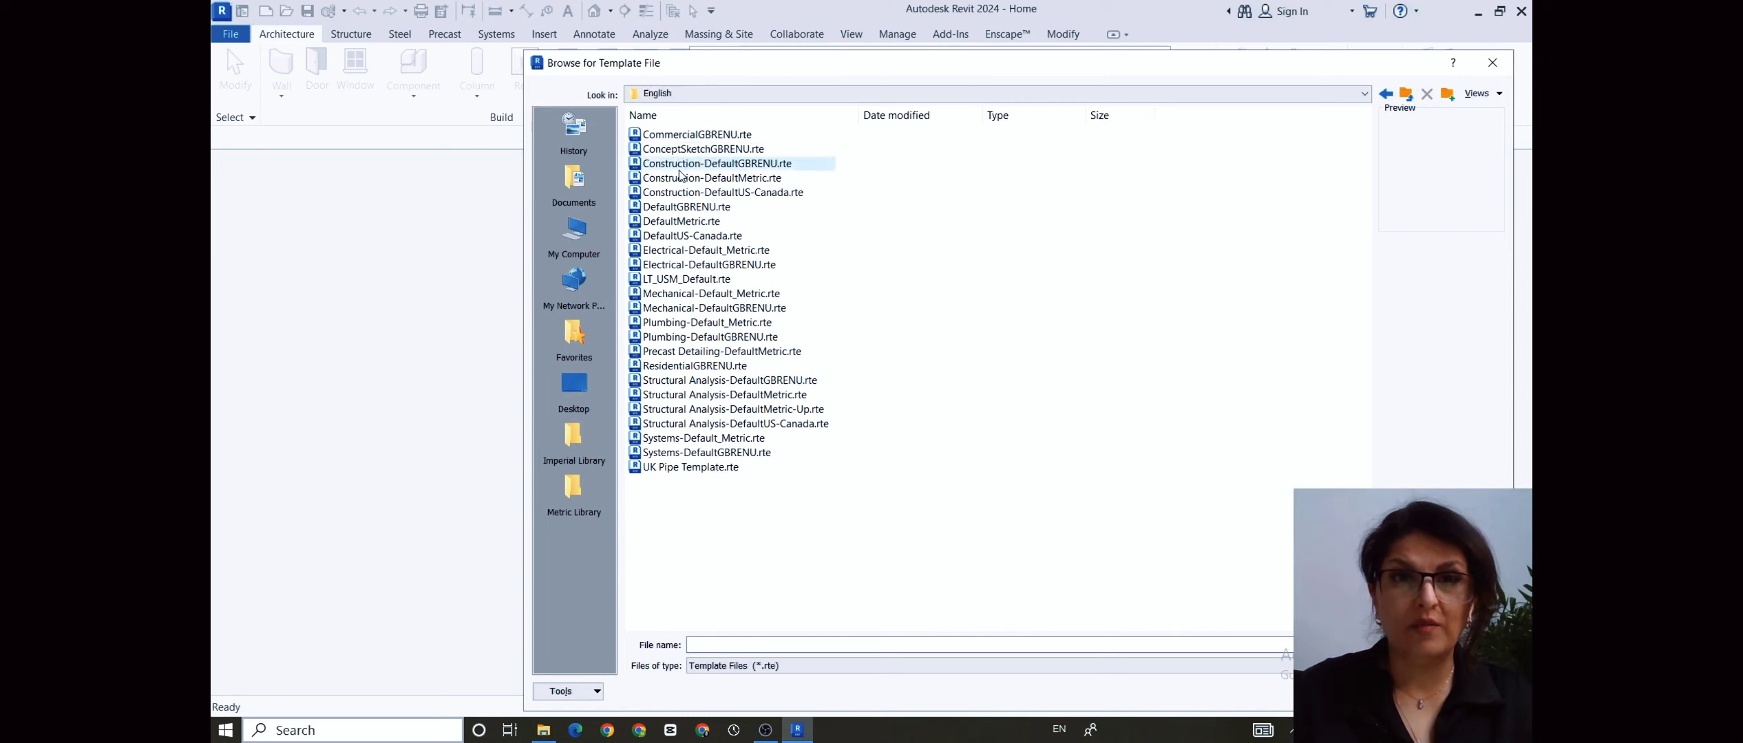
left_click(700, 228)
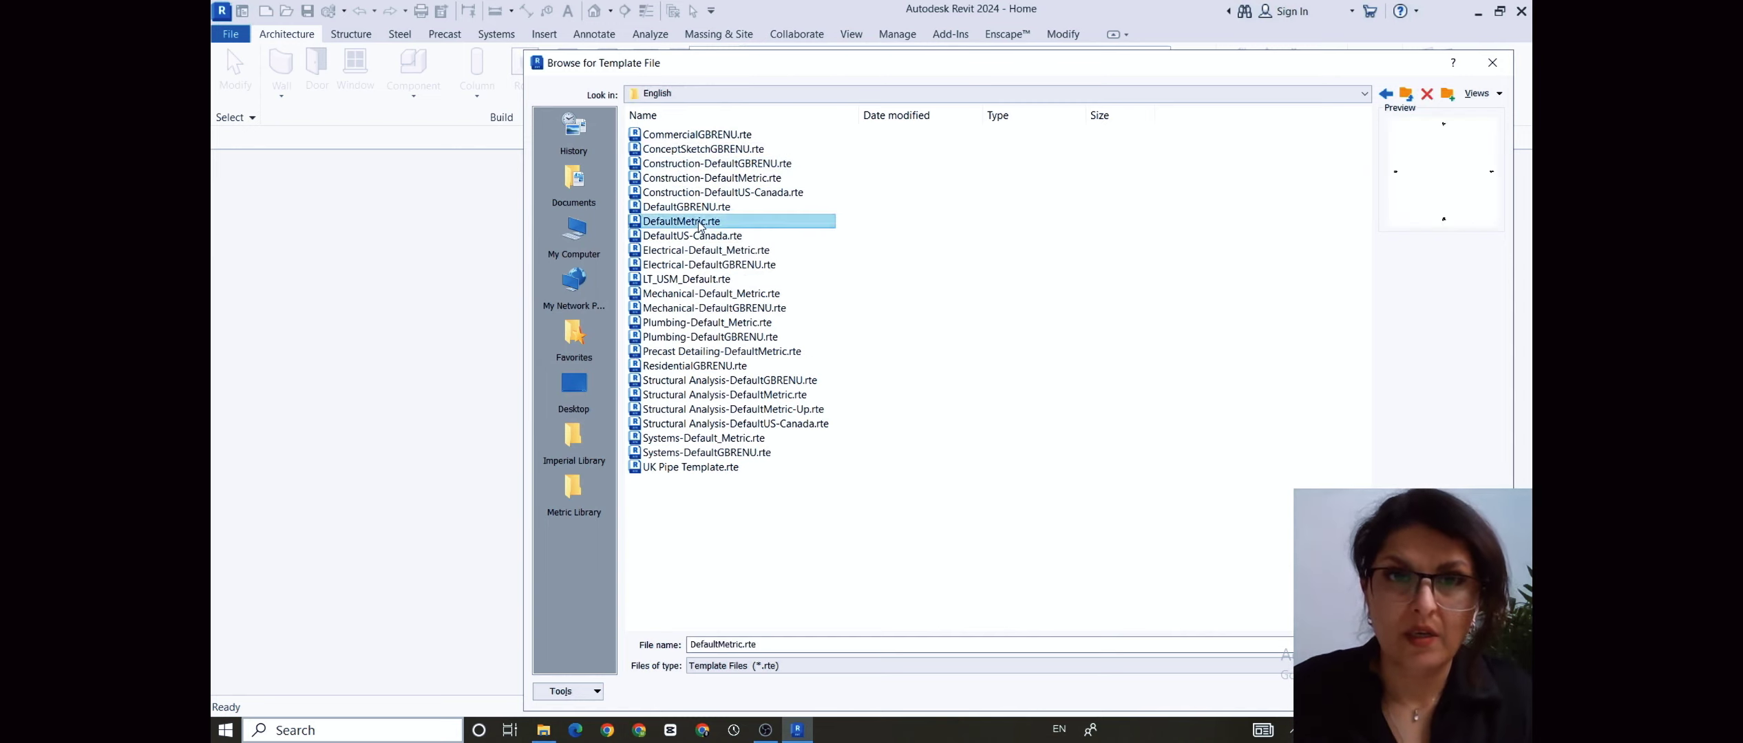
key("Return")
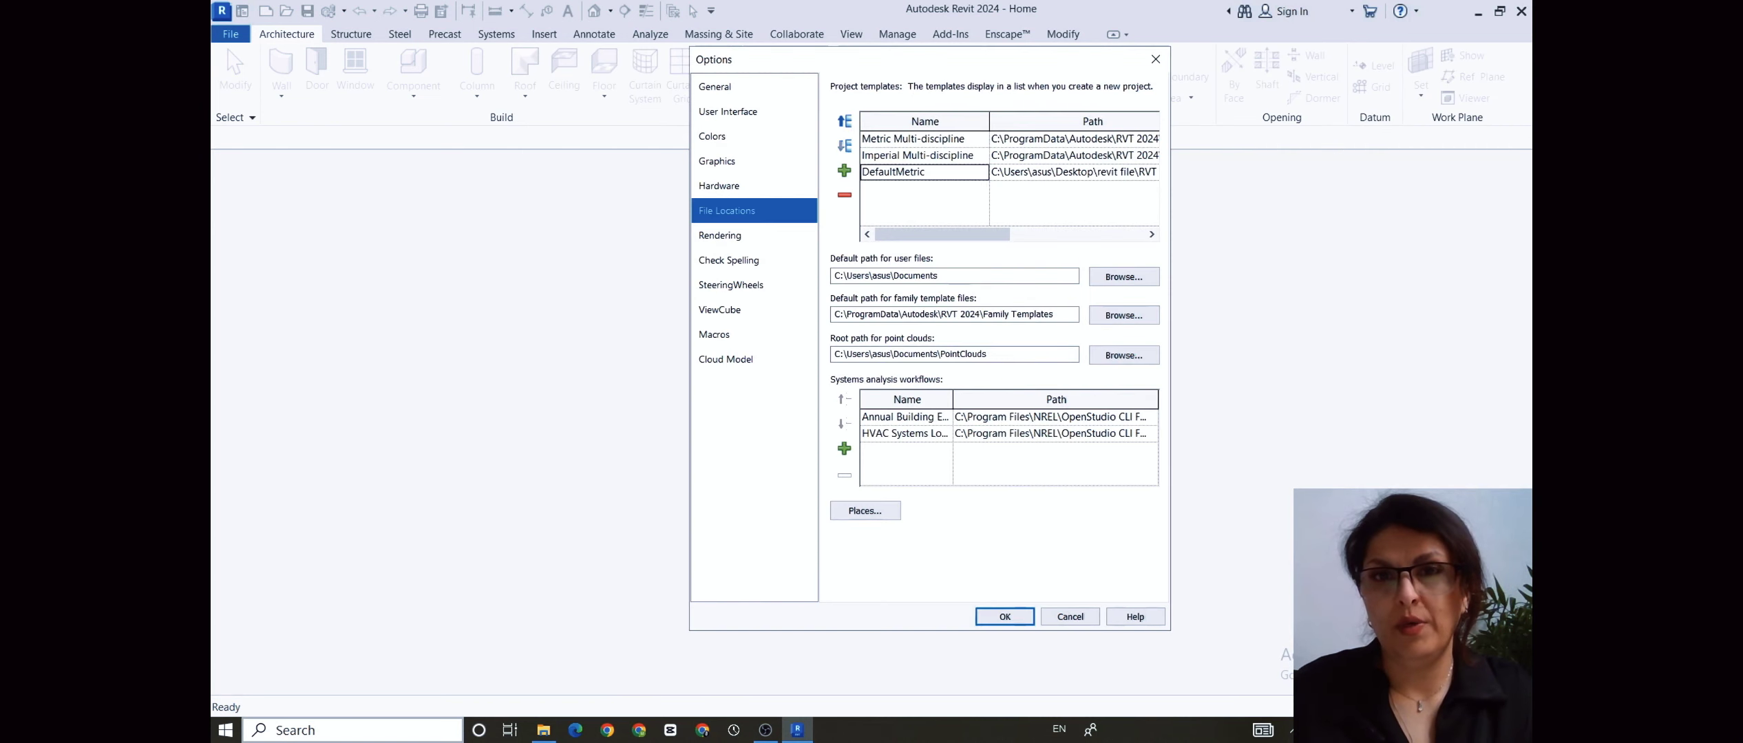
- Reorder the project templates so that Imperial Multi-discipline comes first, followed by Metric Multi-discipline and DefaultMetric
left_click(944, 173)
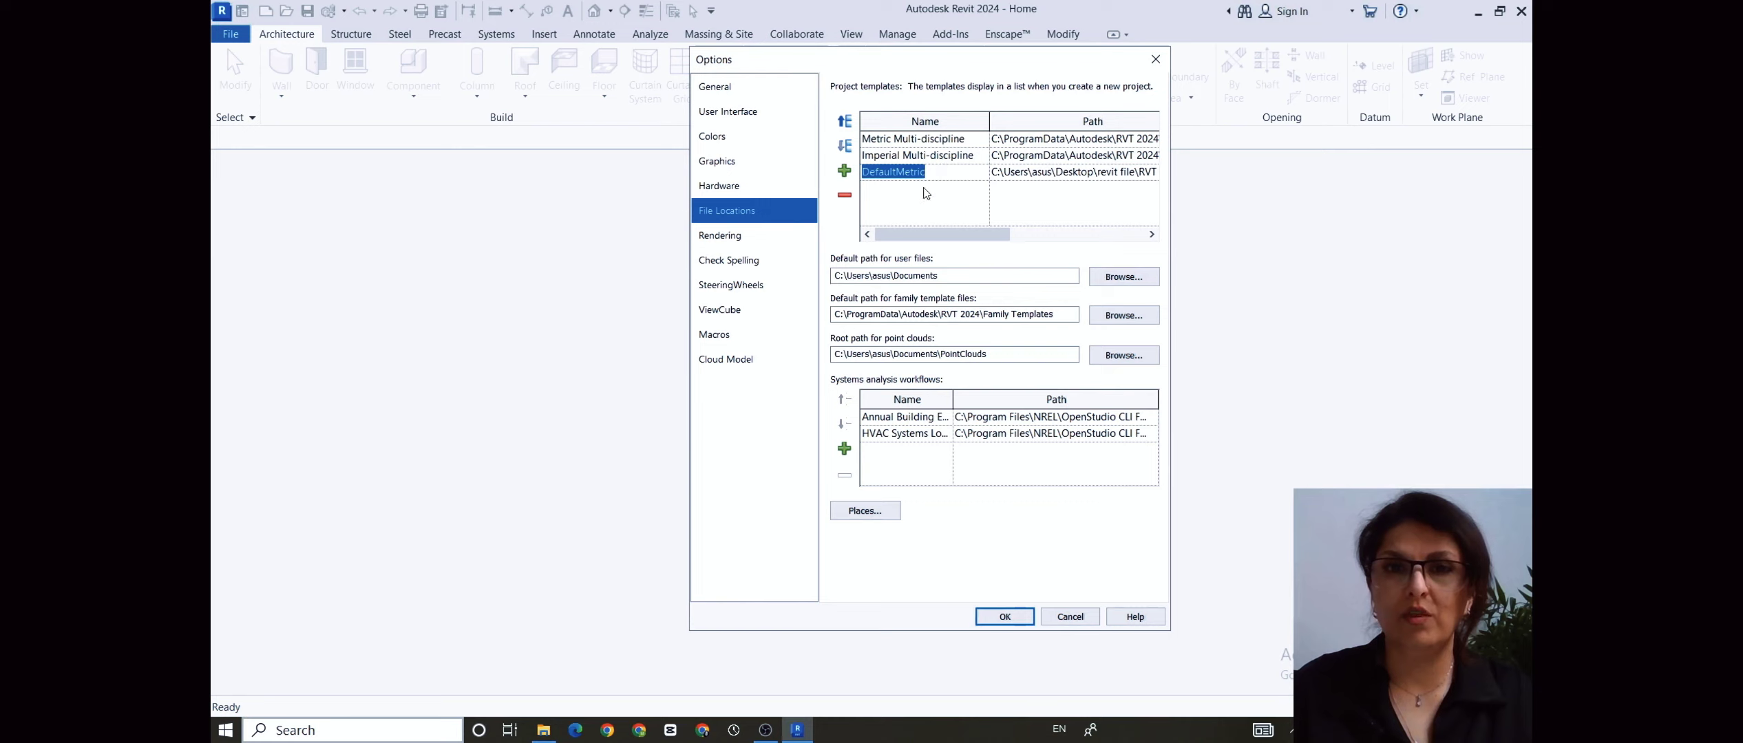
left_click(844, 123)
left_click(844, 123)
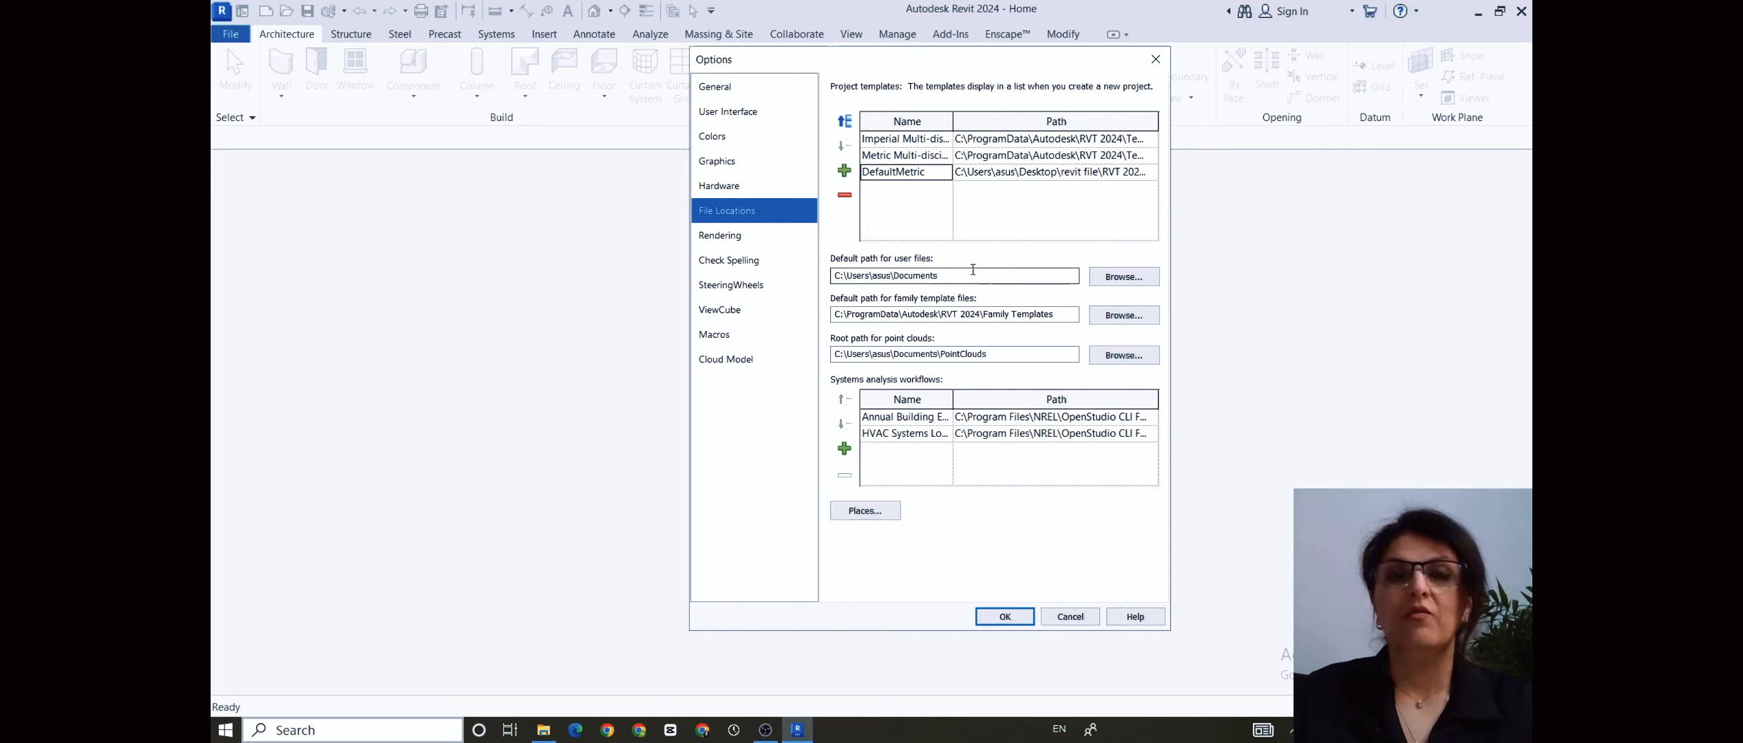
- Set the default path for user files to the desktop folder revit file\RVT 2021
left_click(1131, 281)
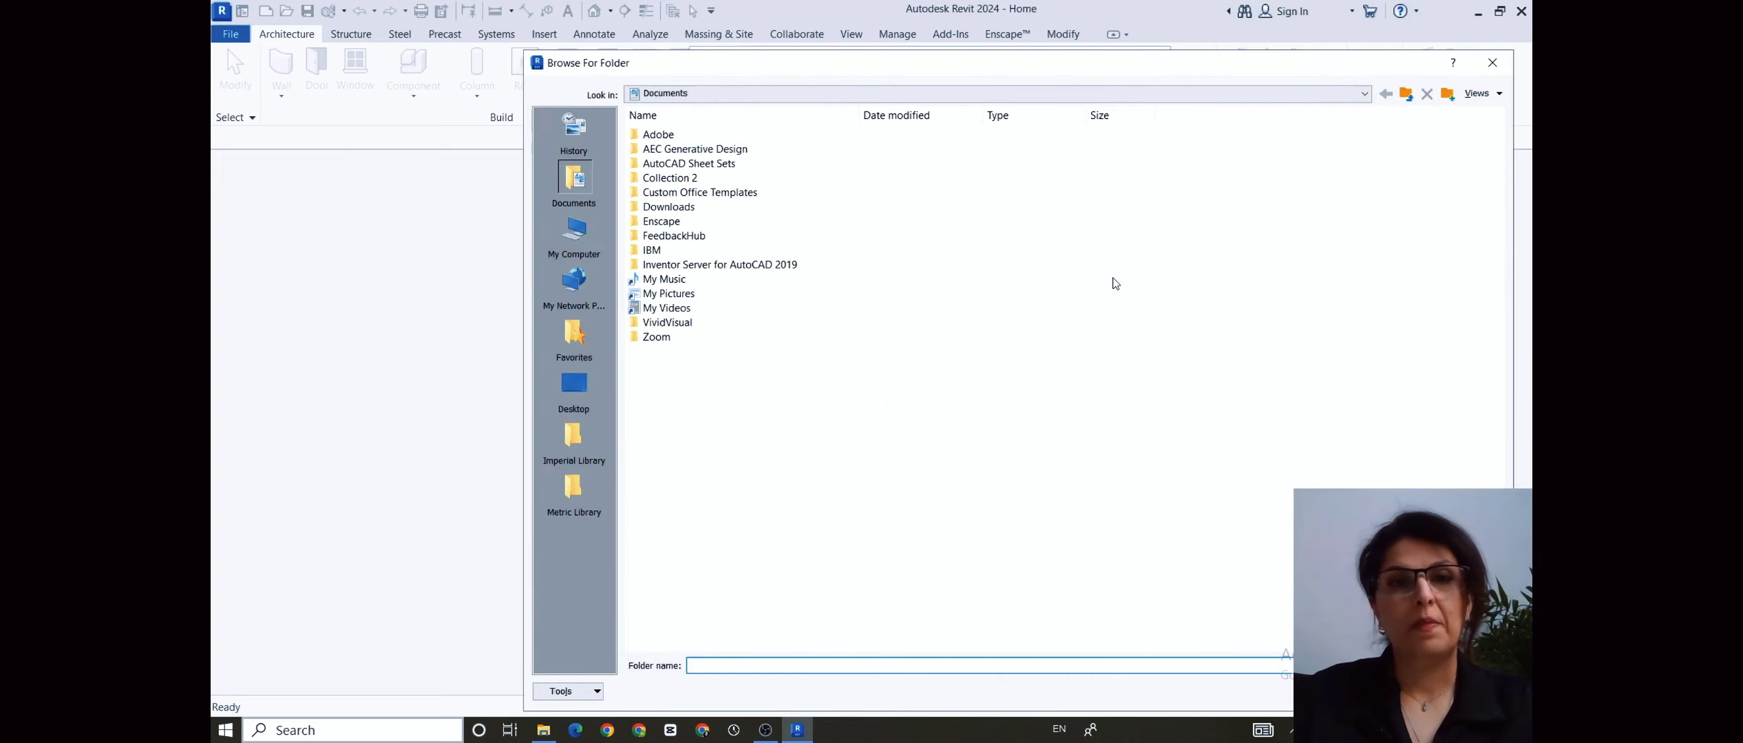
left_click(581, 399)
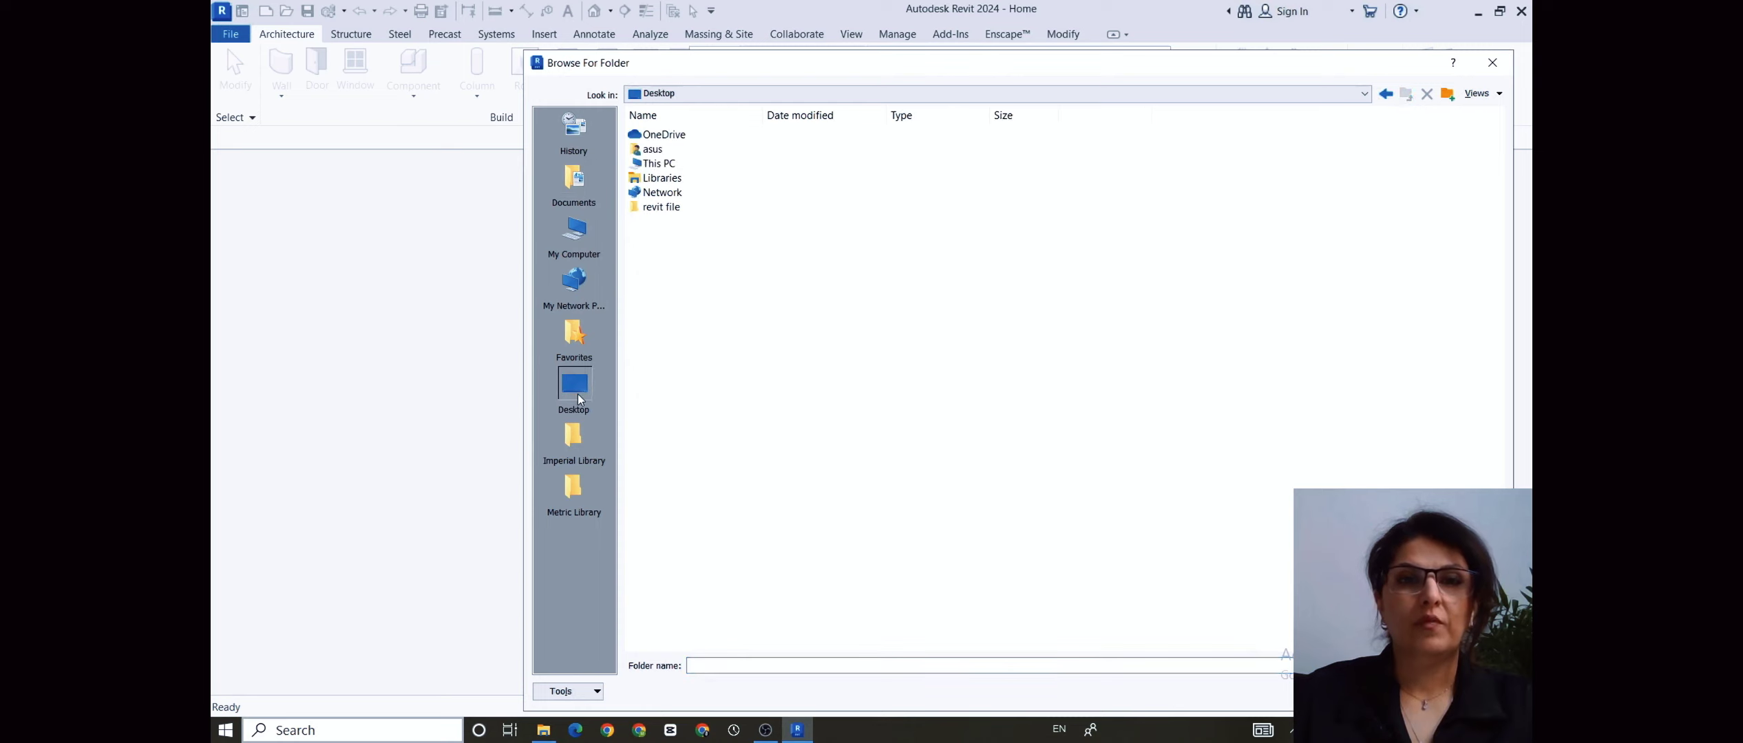
double_click(662, 208)
double_click(674, 236)
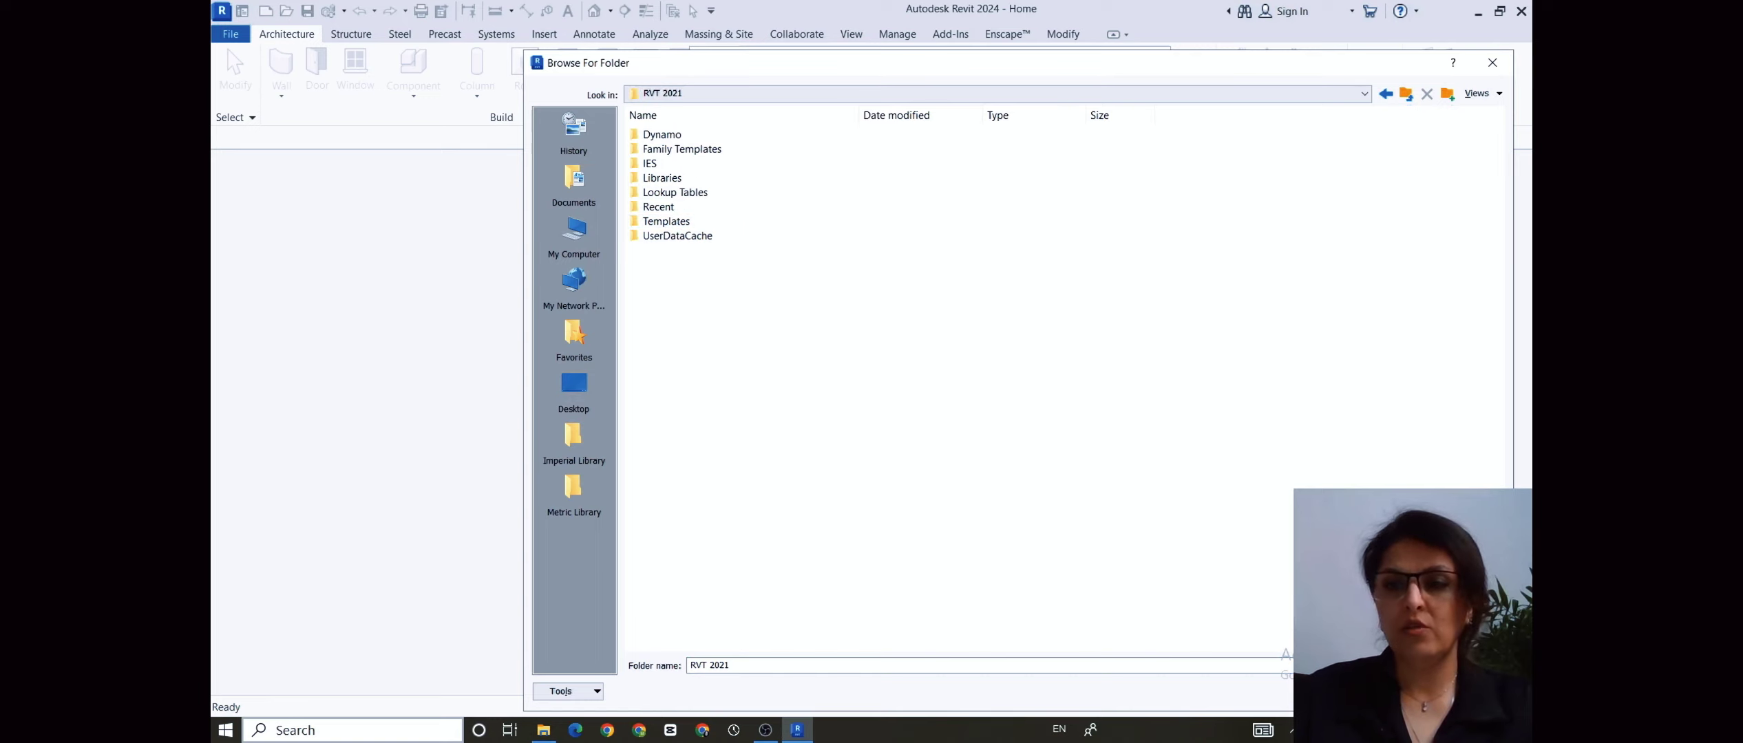
key("Return")
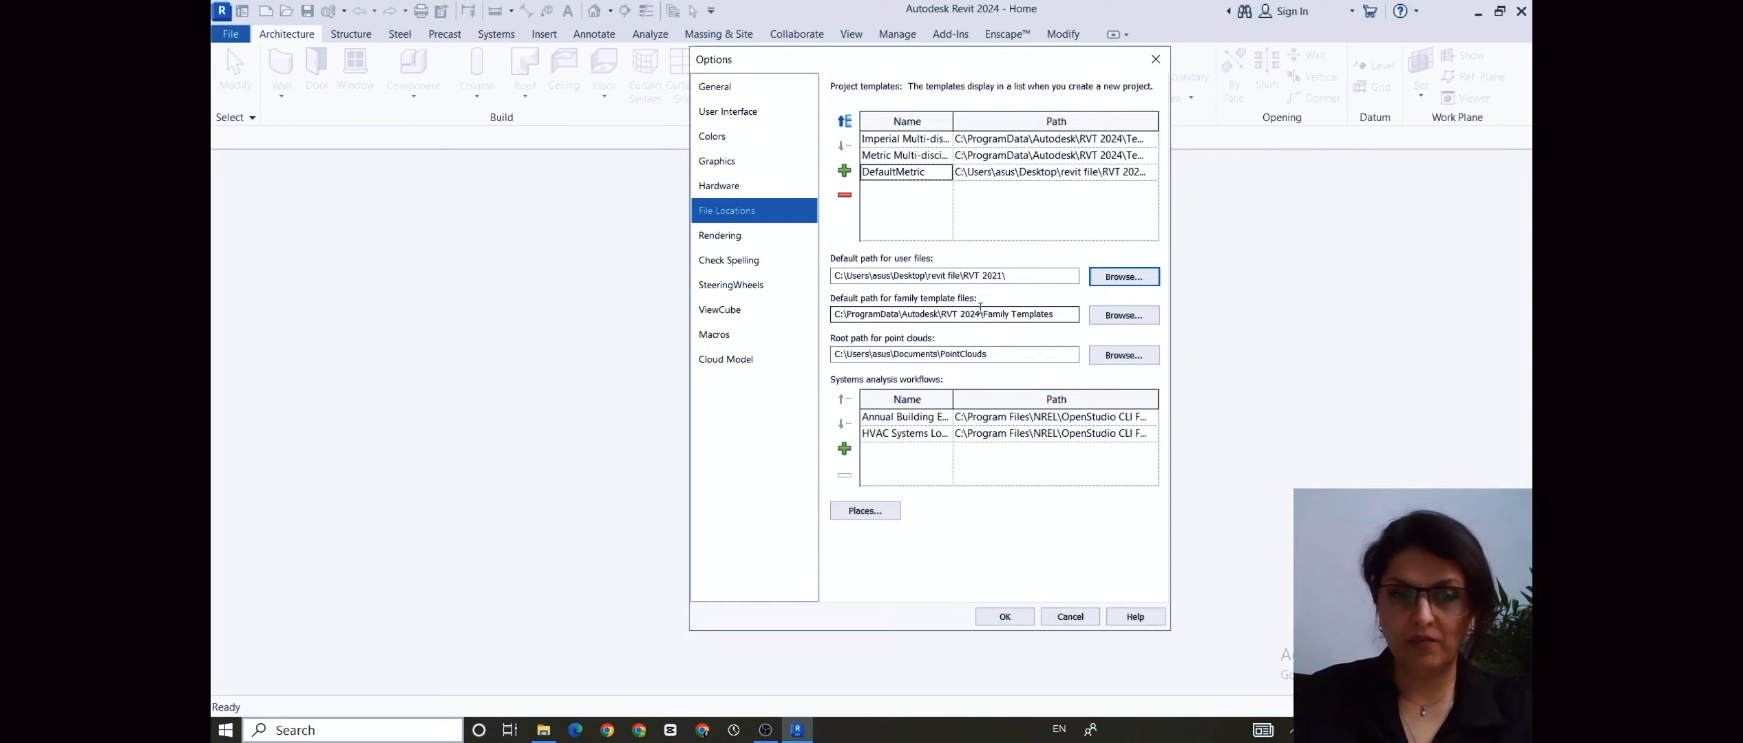
- Set the default path for family template files to the desktop folder revit file\RVT 2021\Family Templates\English
left_click(1108, 317)
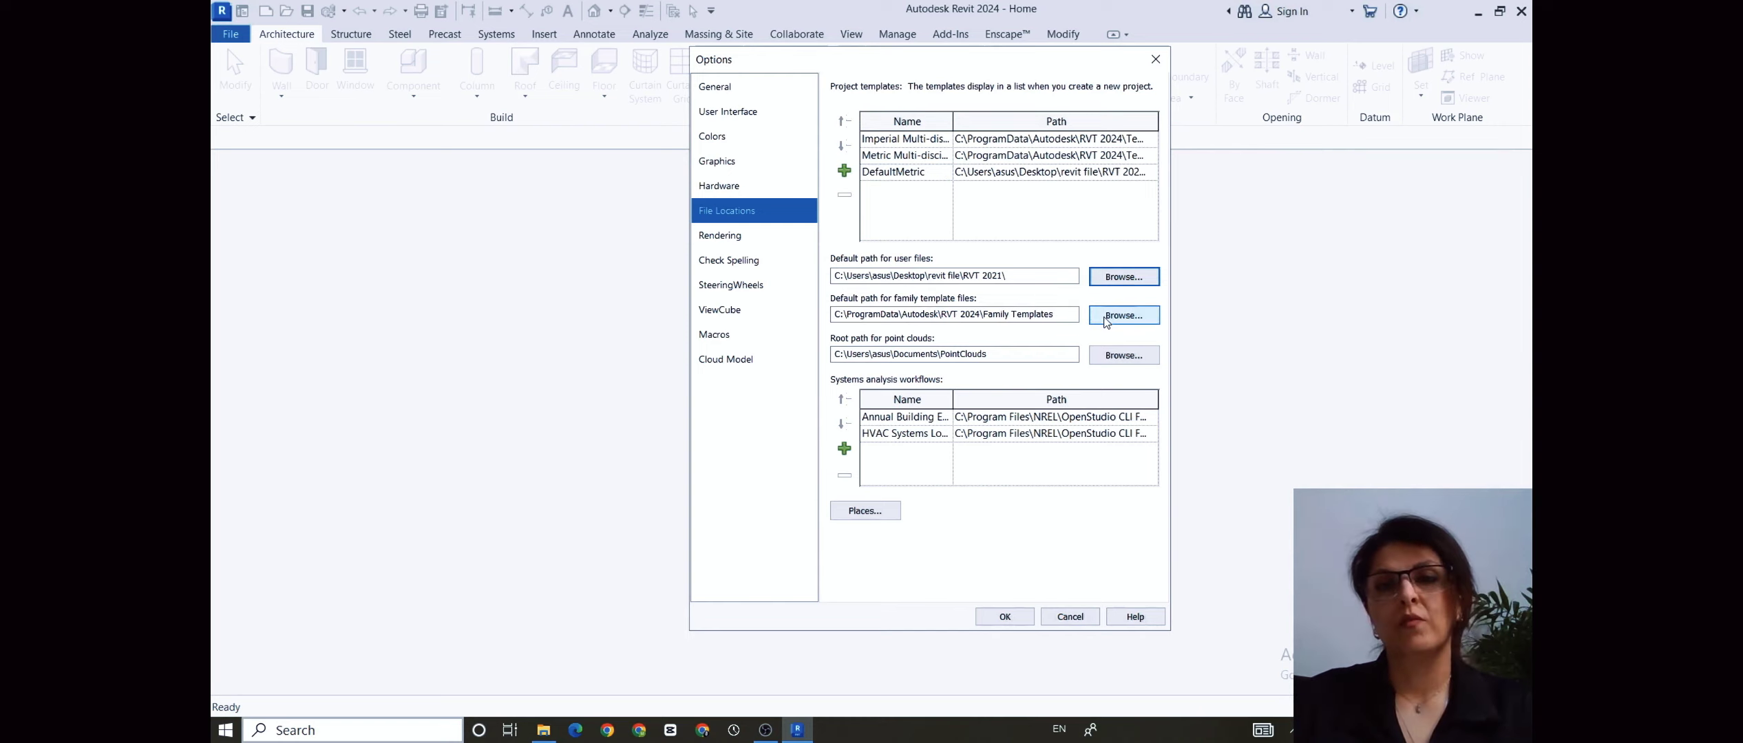
left_click(1110, 318)
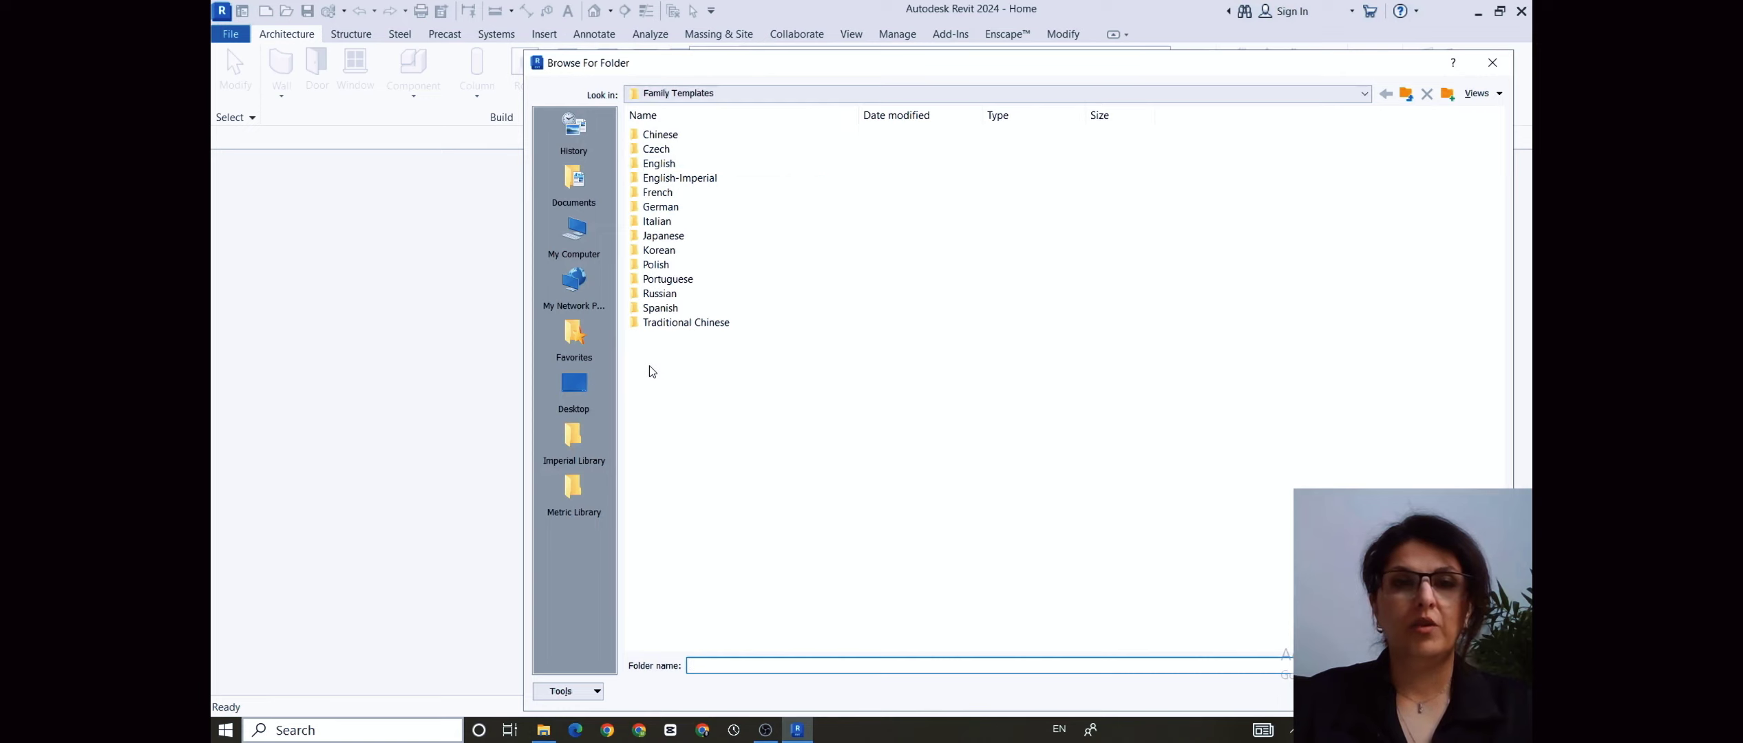
left_click(585, 408)
left_click(673, 208)
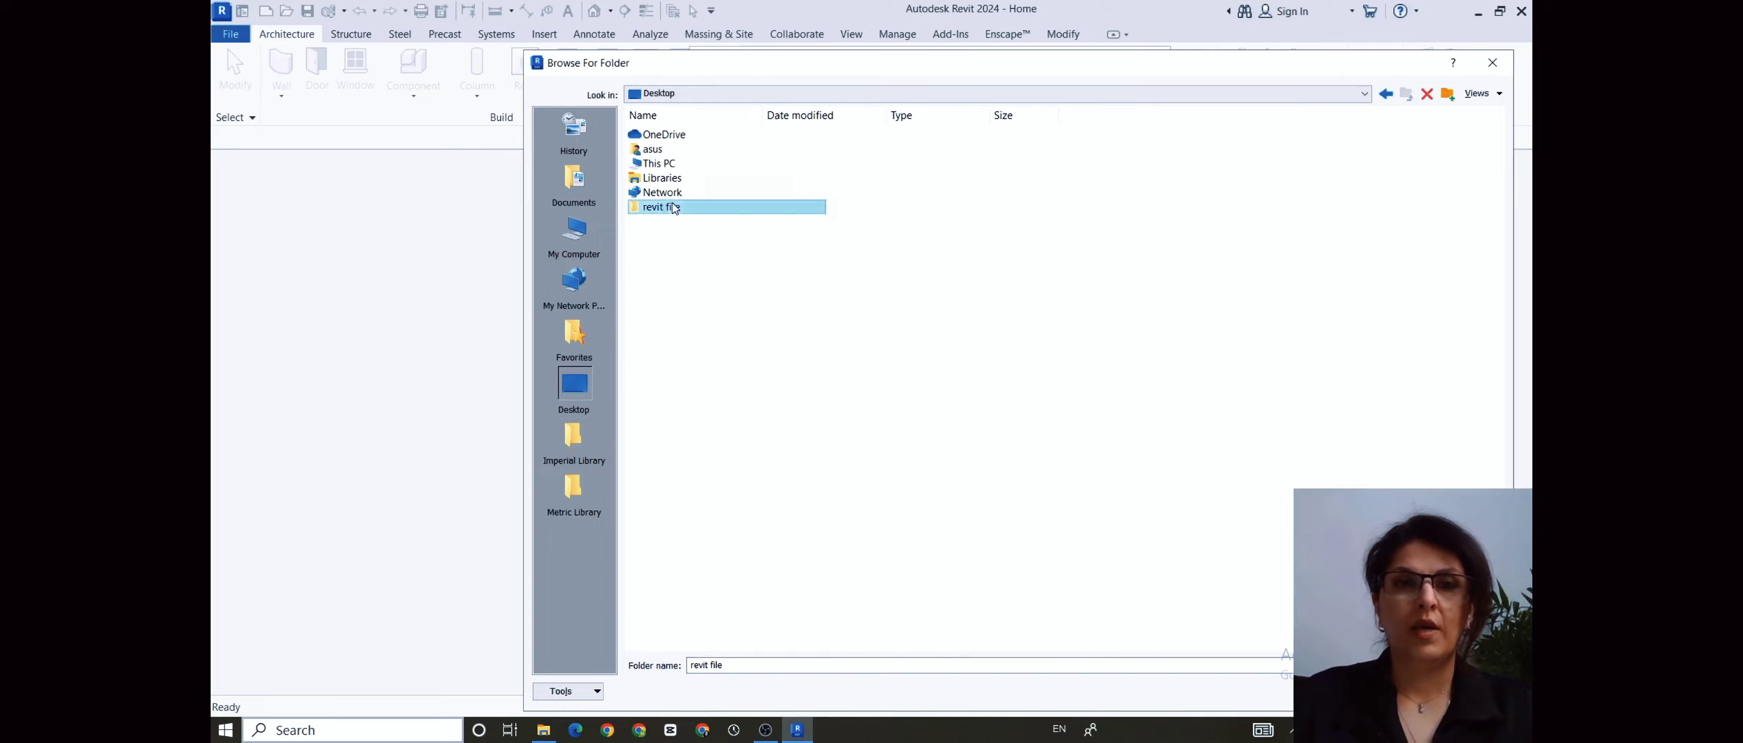
double_click(673, 207)
double_click(716, 237)
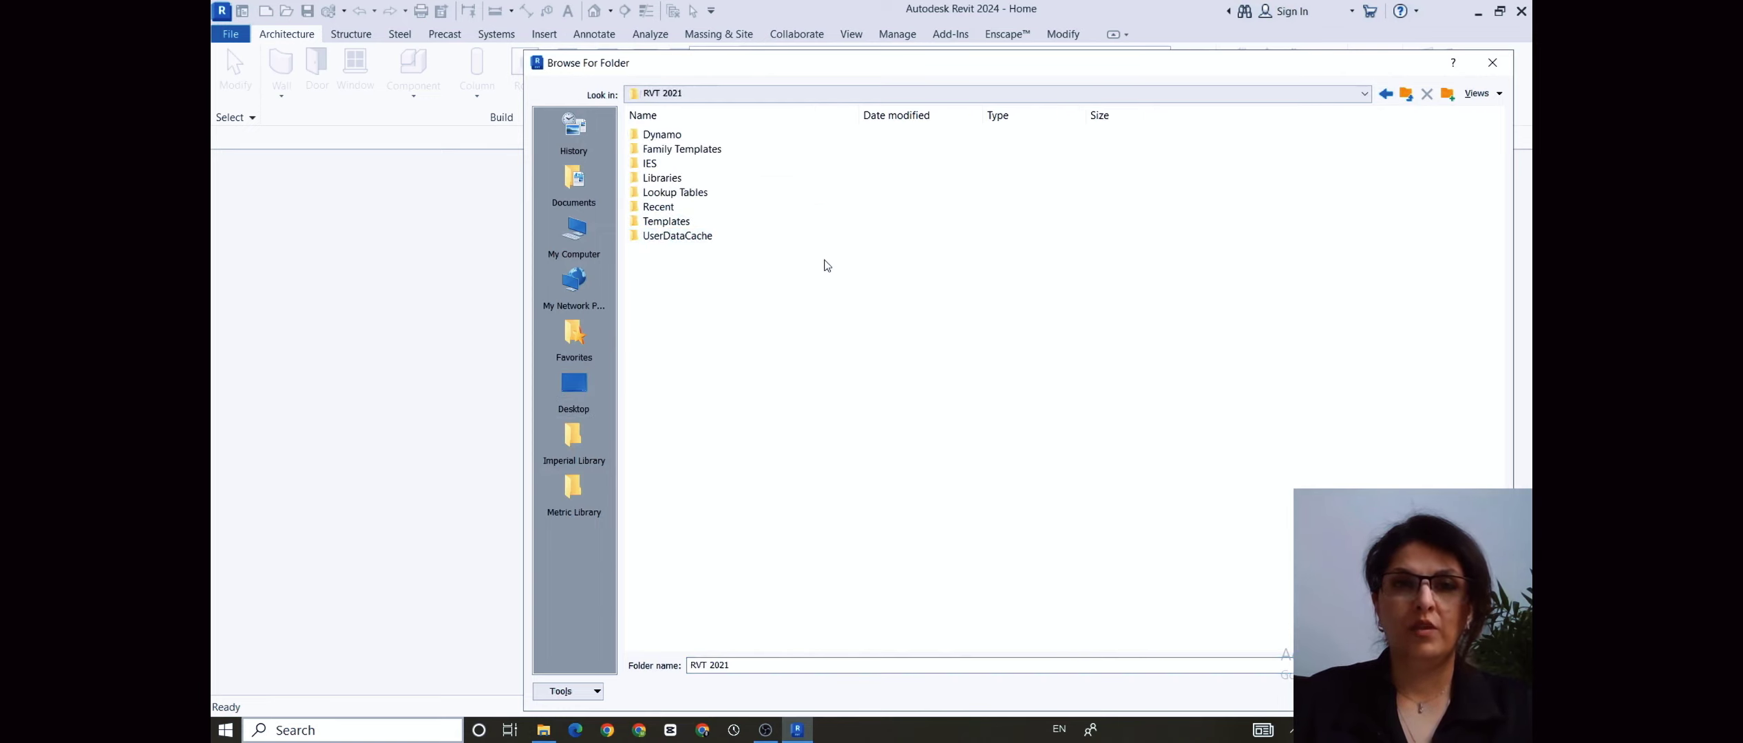
double_click(730, 153)
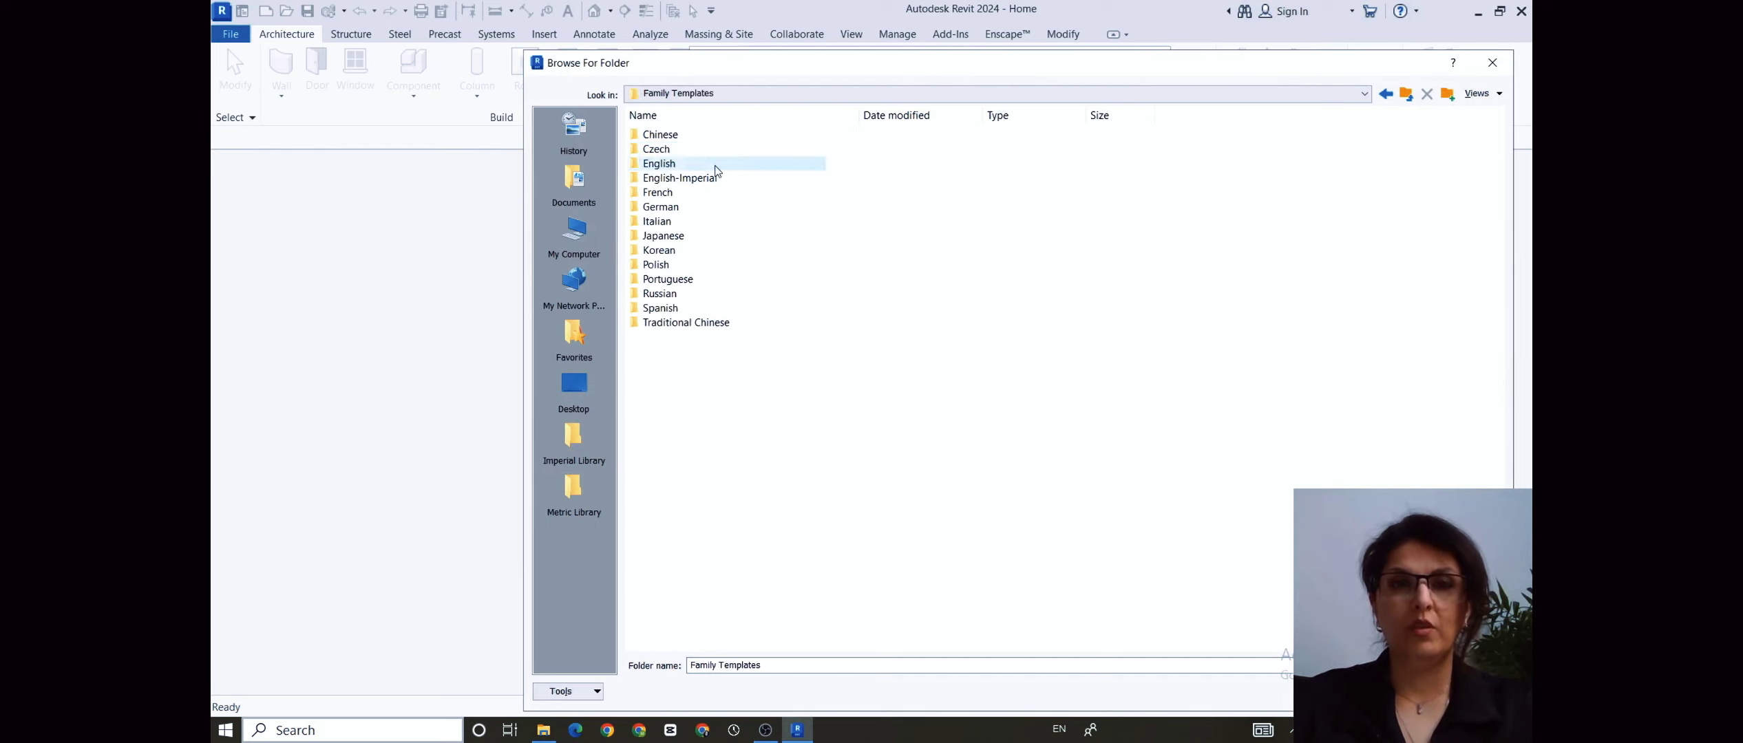
double_click(714, 165)
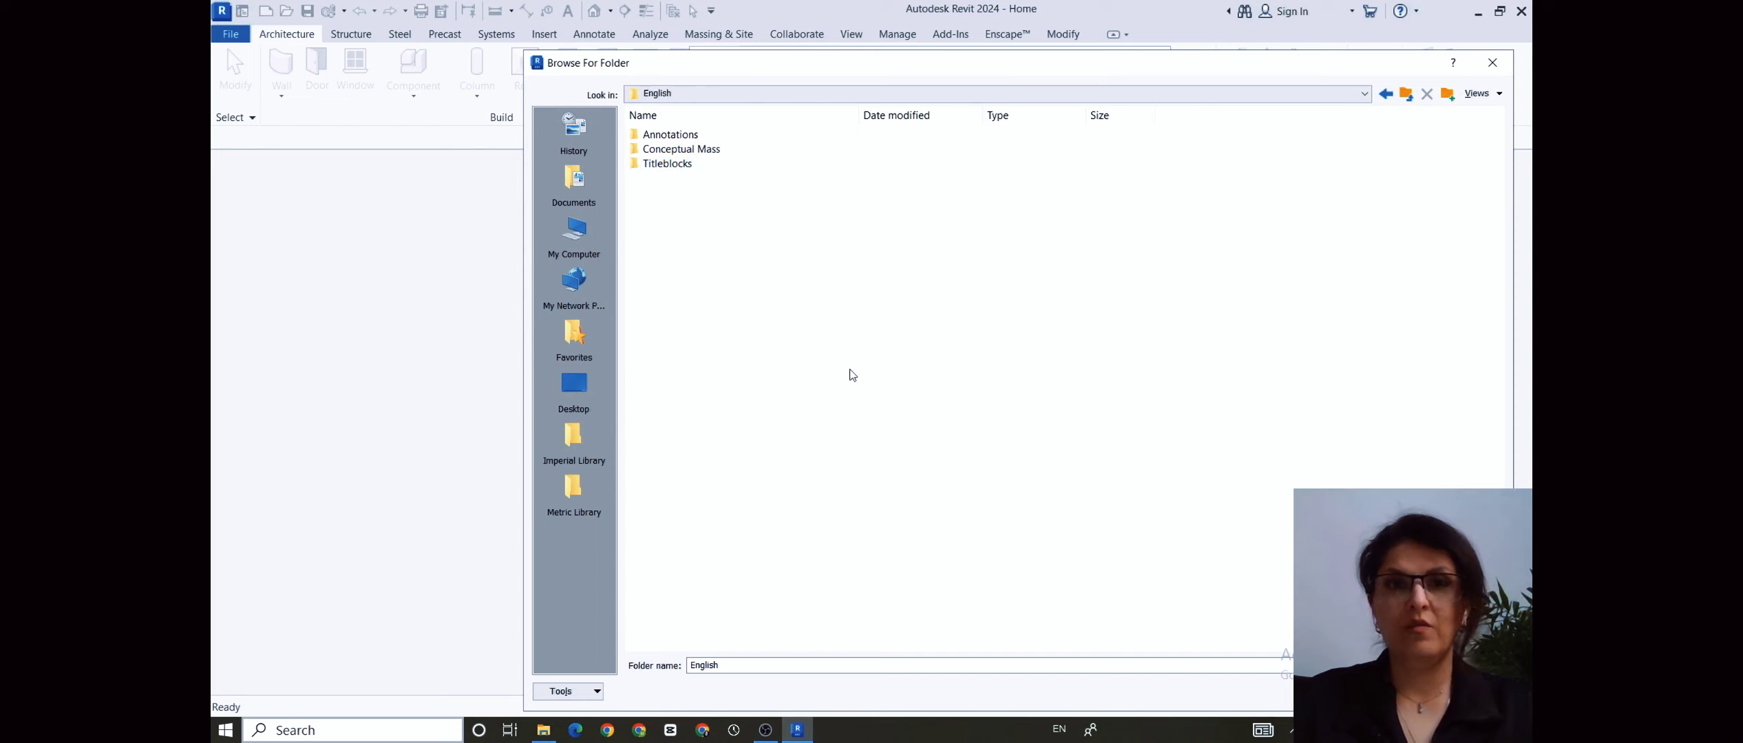
left_click(1393, 692)
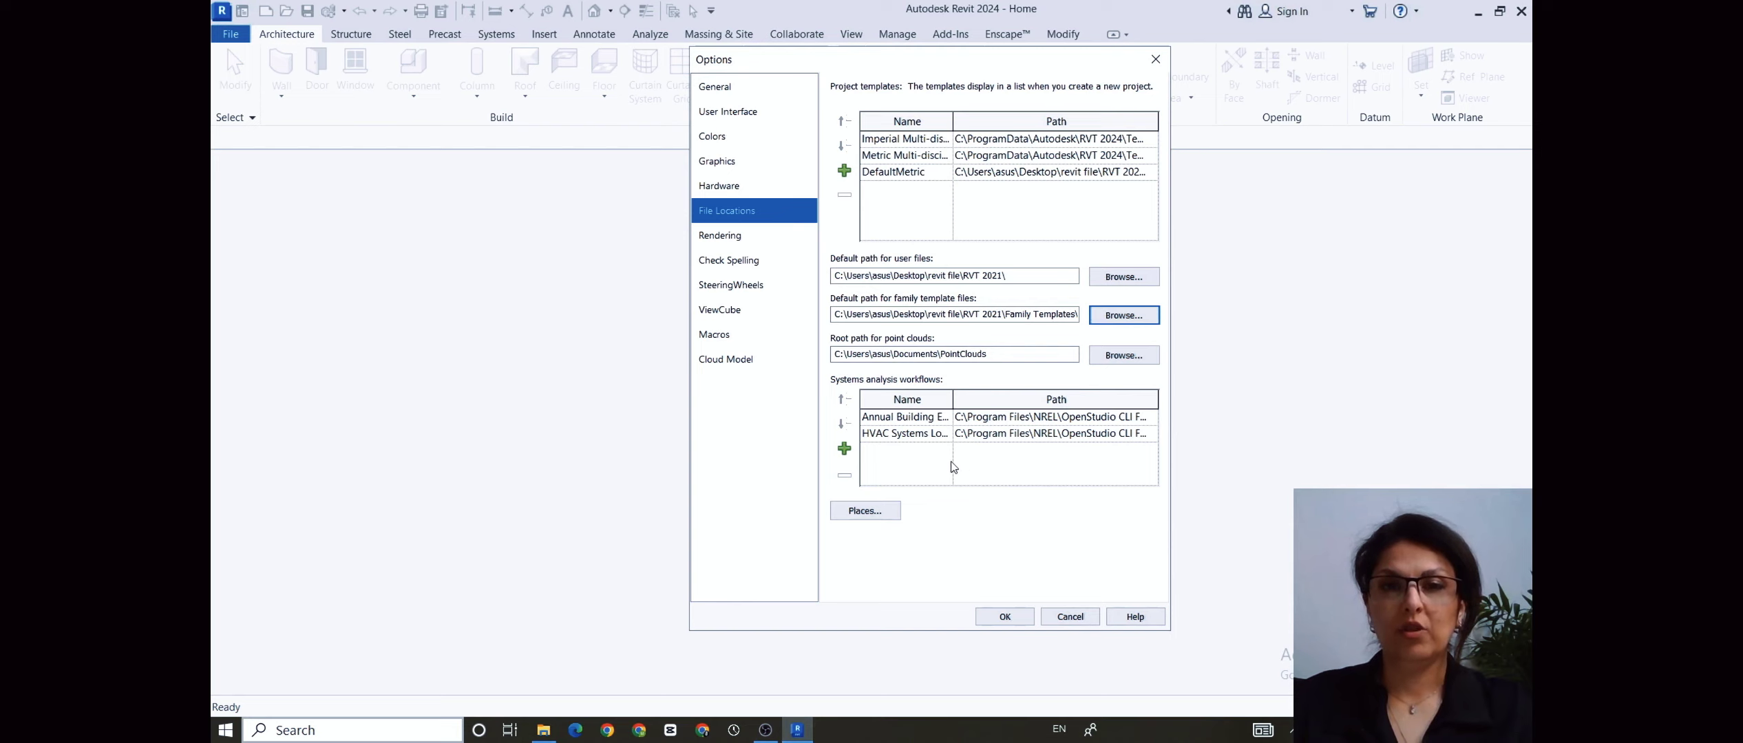
- Add a new library place that points to the desktop folder revit file\RVT 2021\Libraries\English
left_click(859, 516)
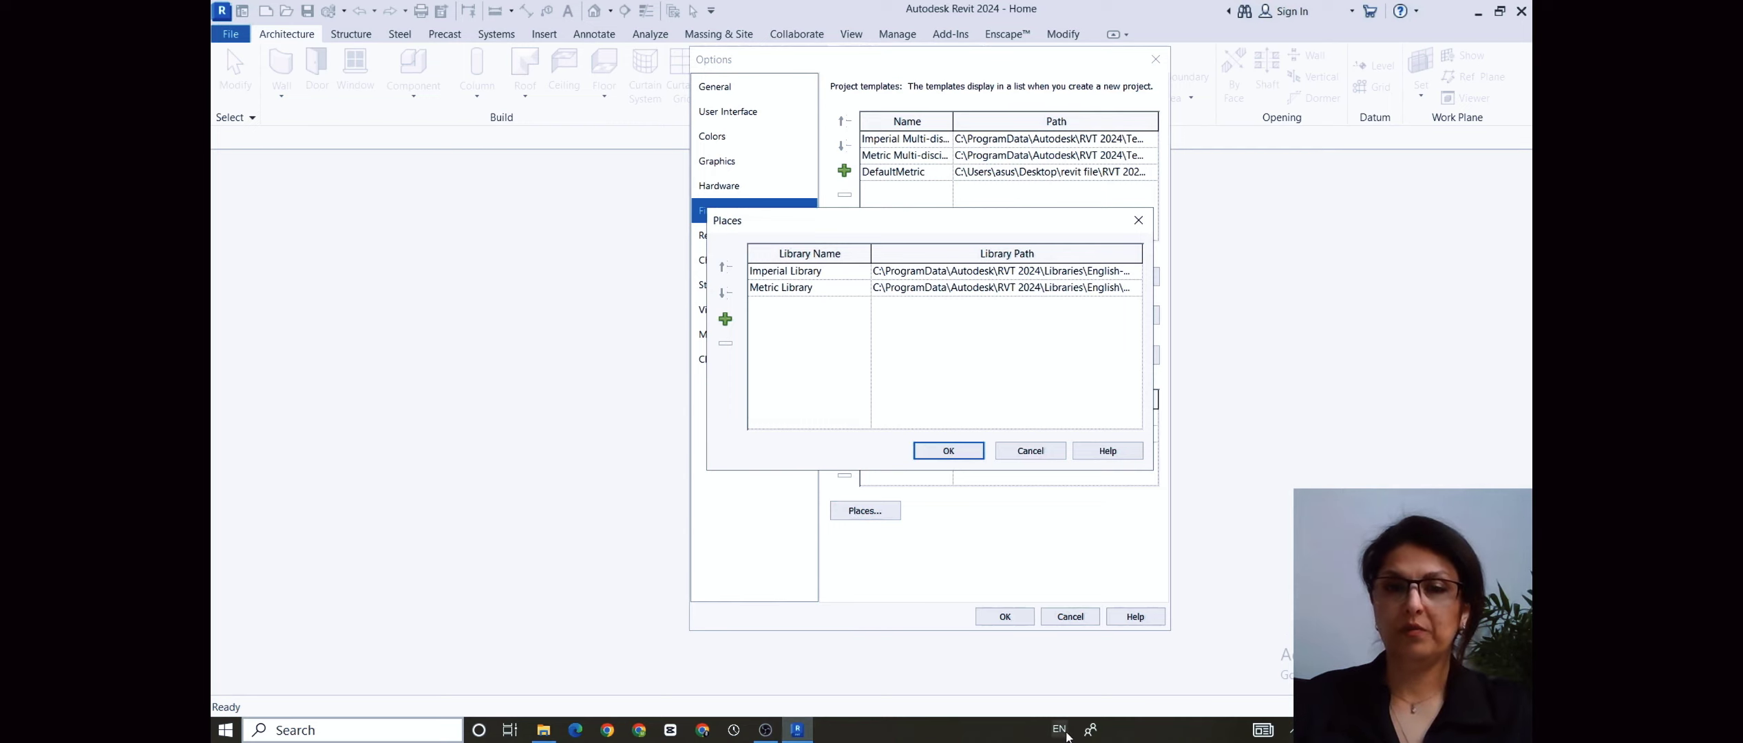
left_click(725, 321)
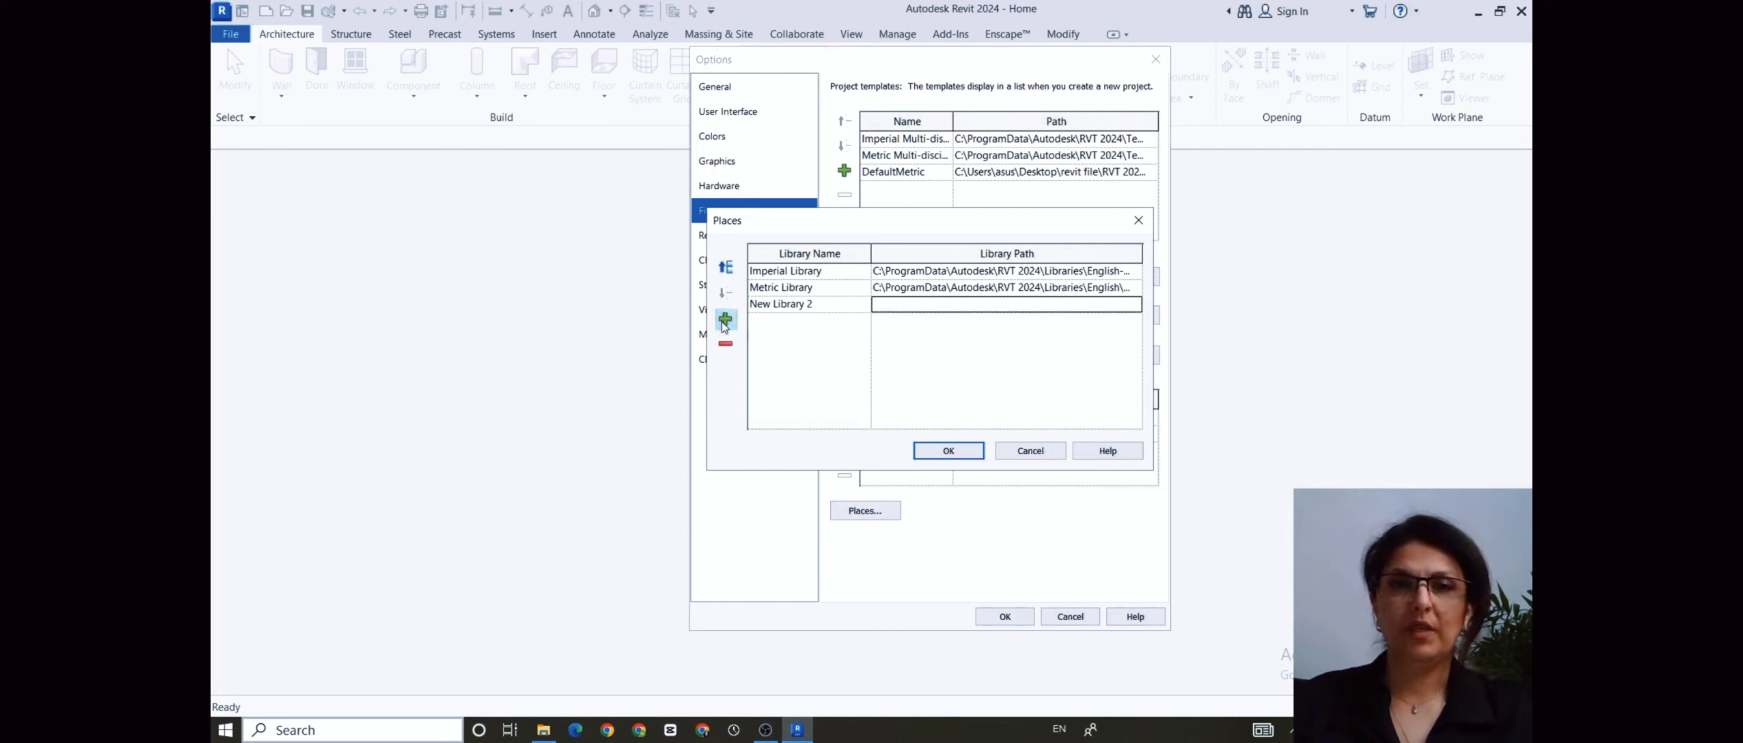
left_click(1136, 305)
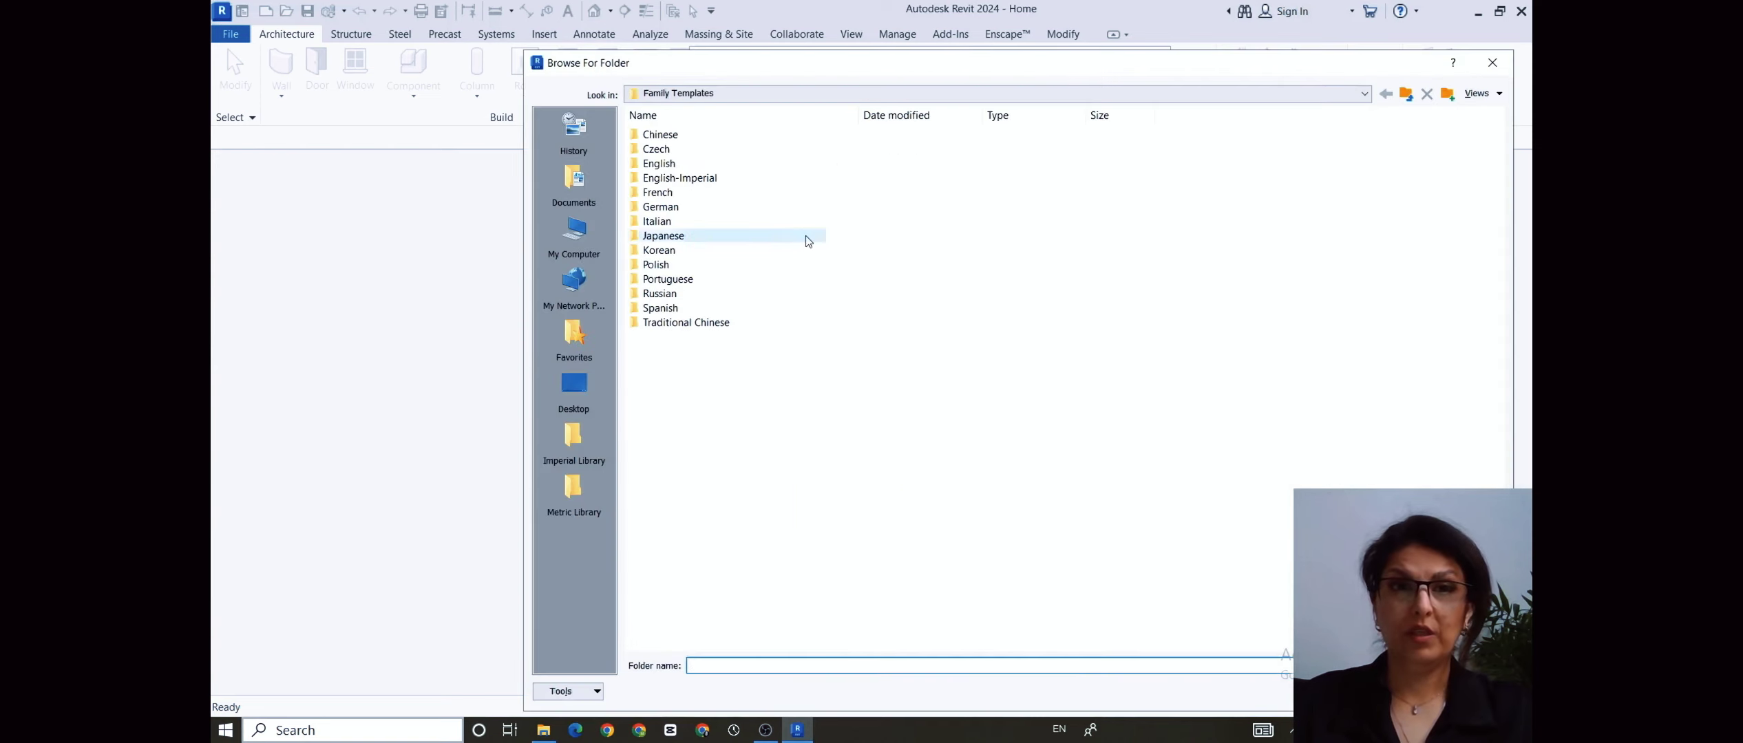
left_click(582, 387)
double_click(670, 210)
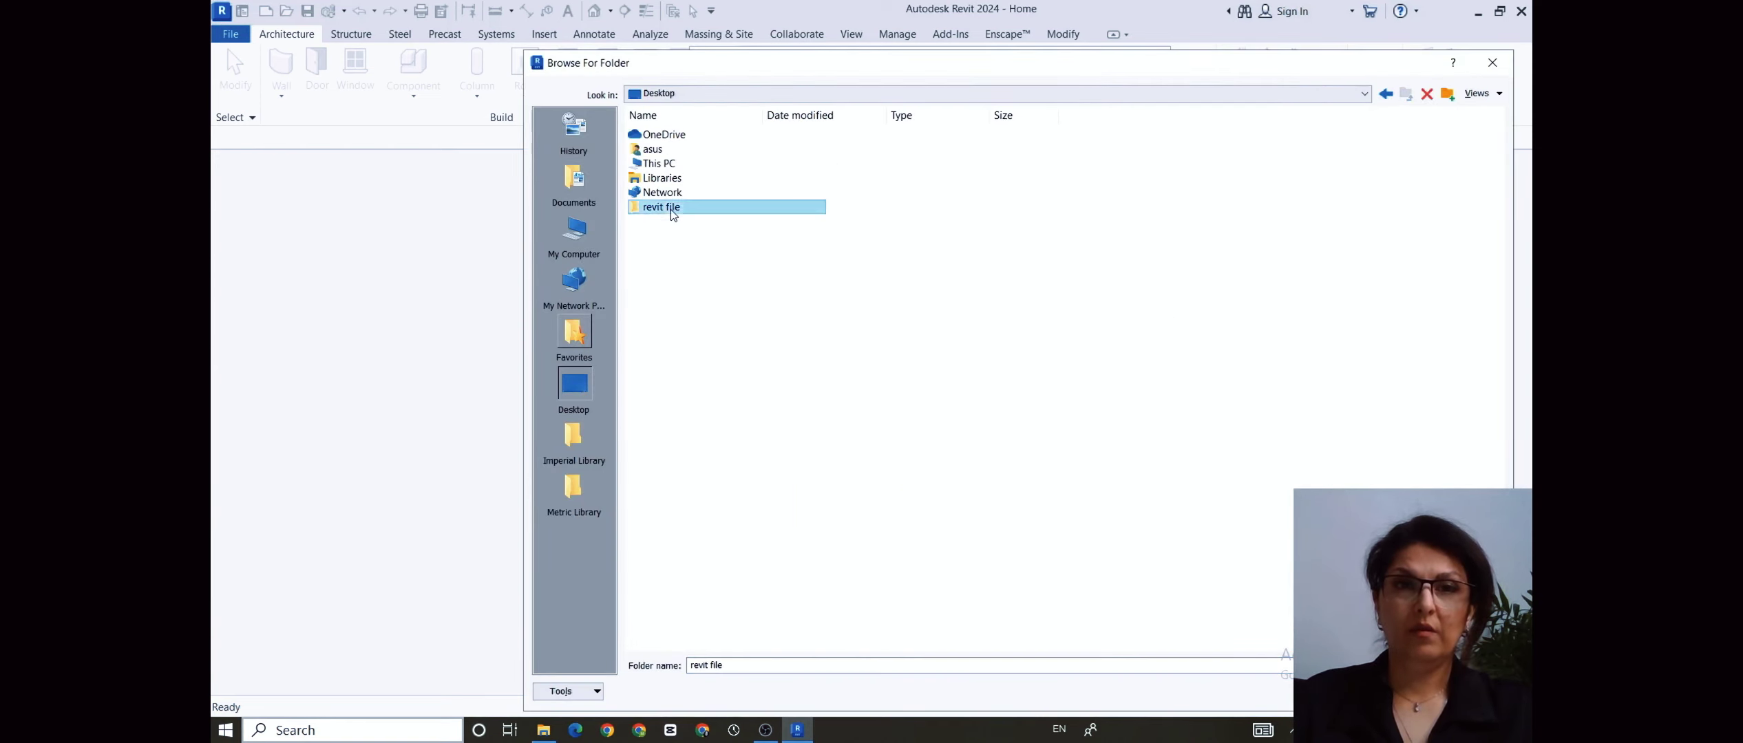
double_click(674, 236)
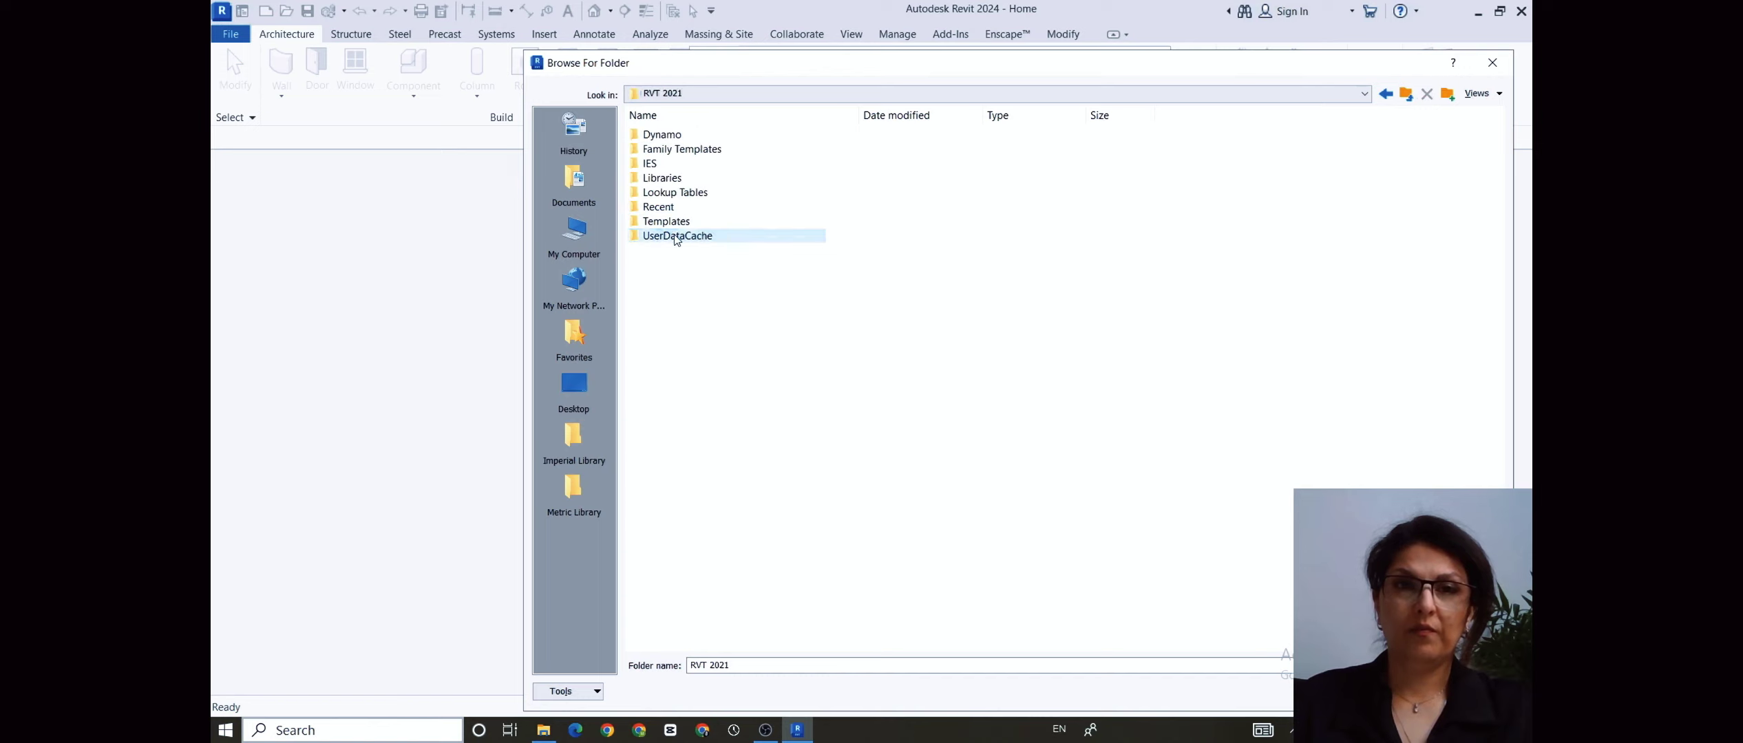
double_click(702, 178)
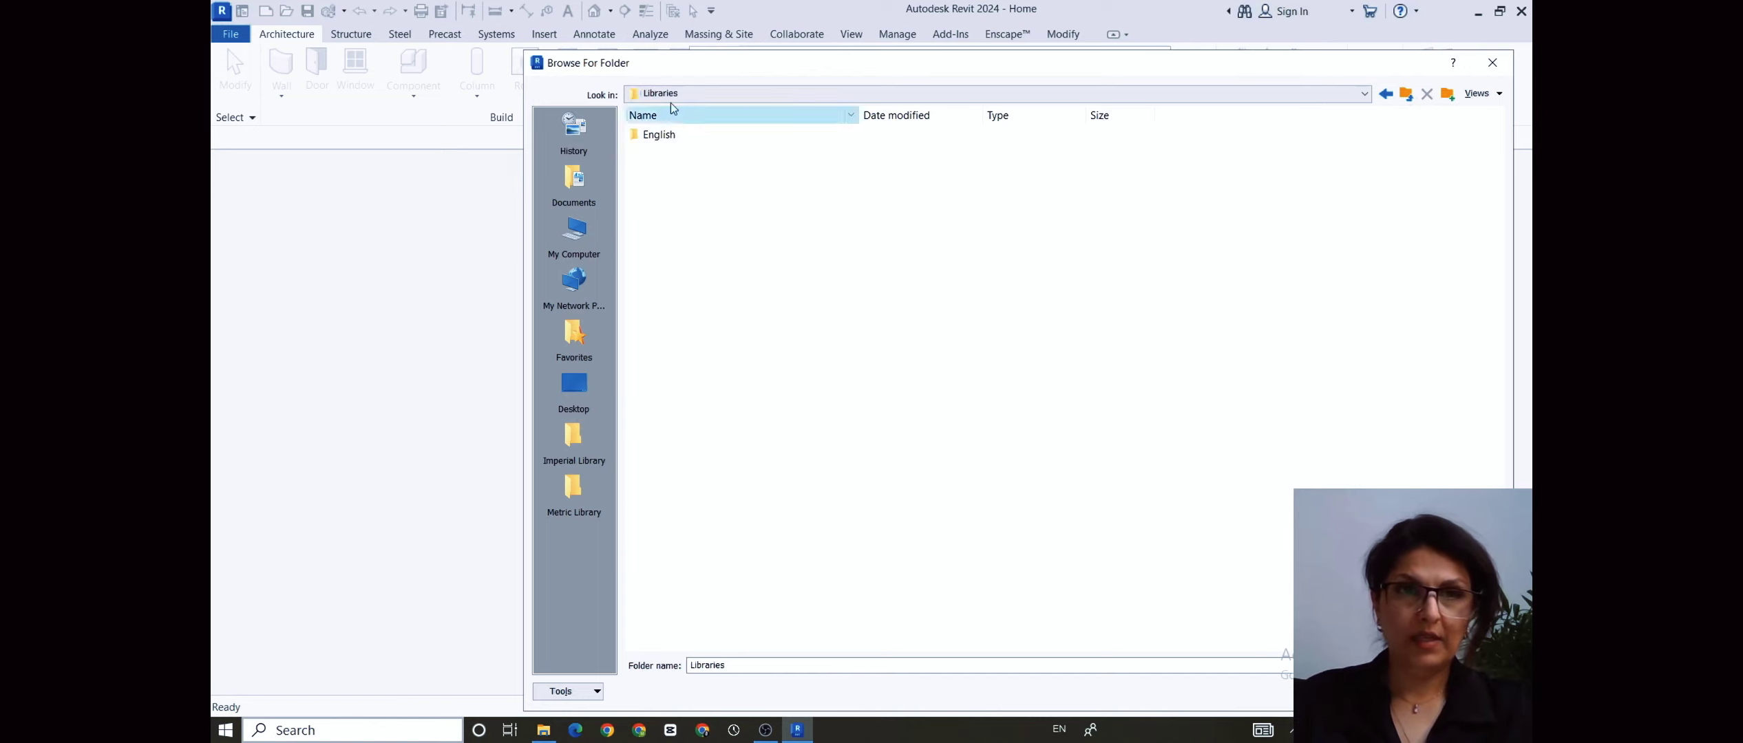
left_click(669, 136)
left_click(670, 135)
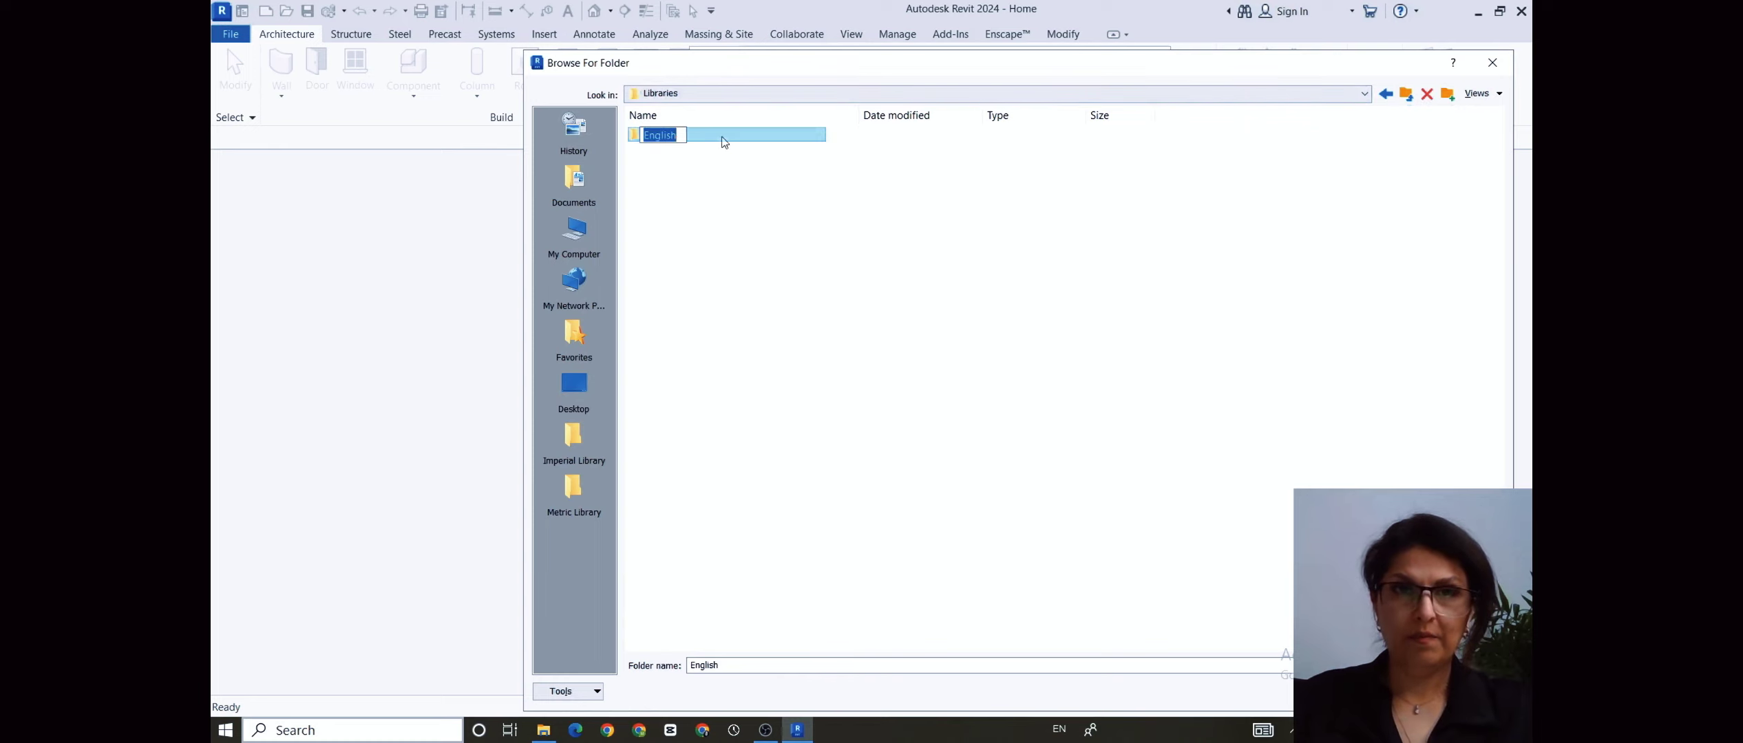
left_click(634, 138)
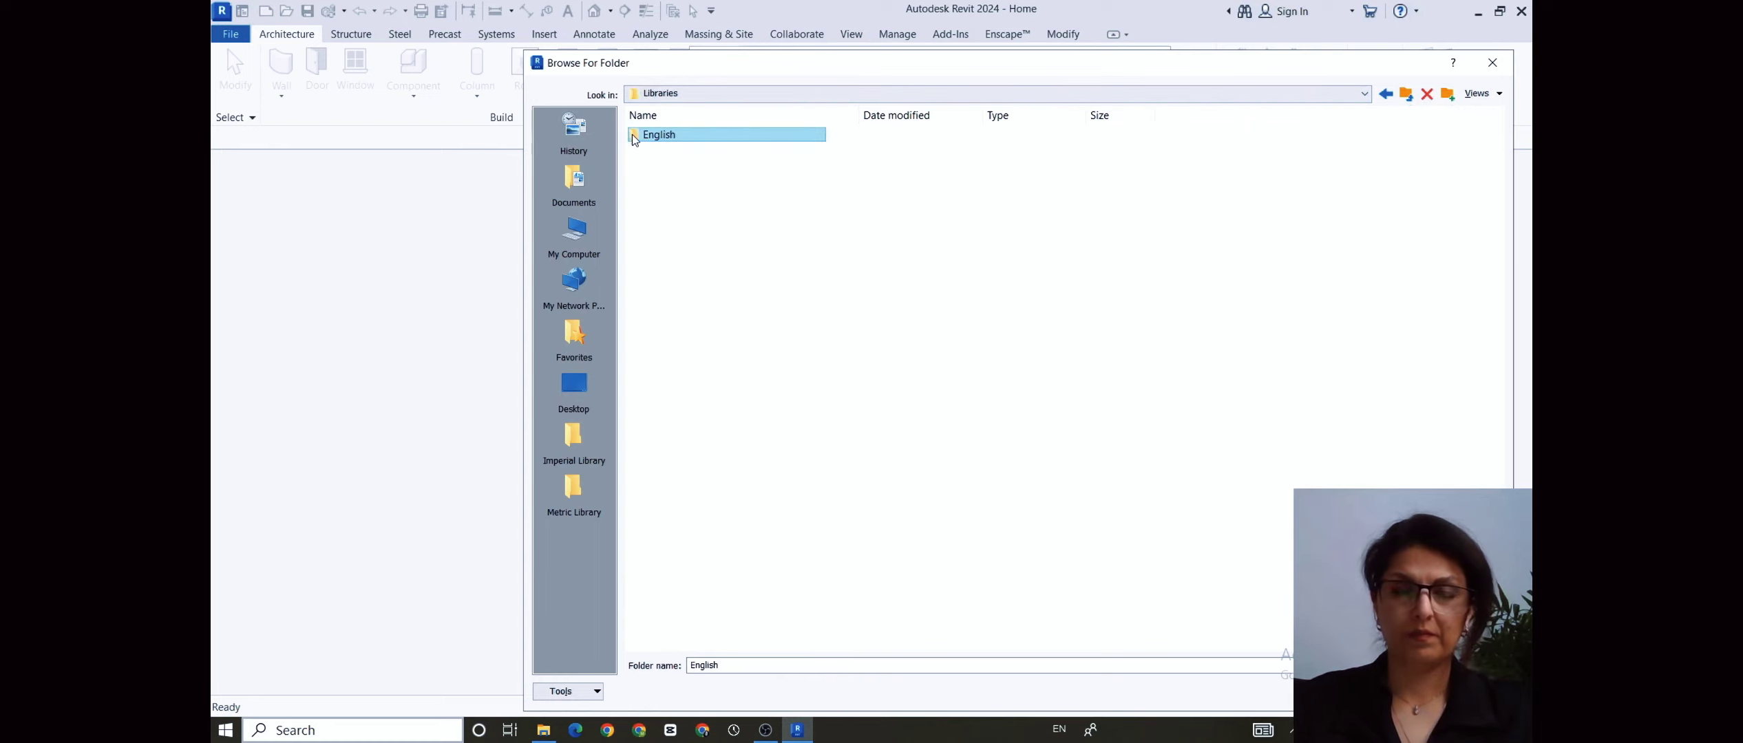
double_click(635, 139)
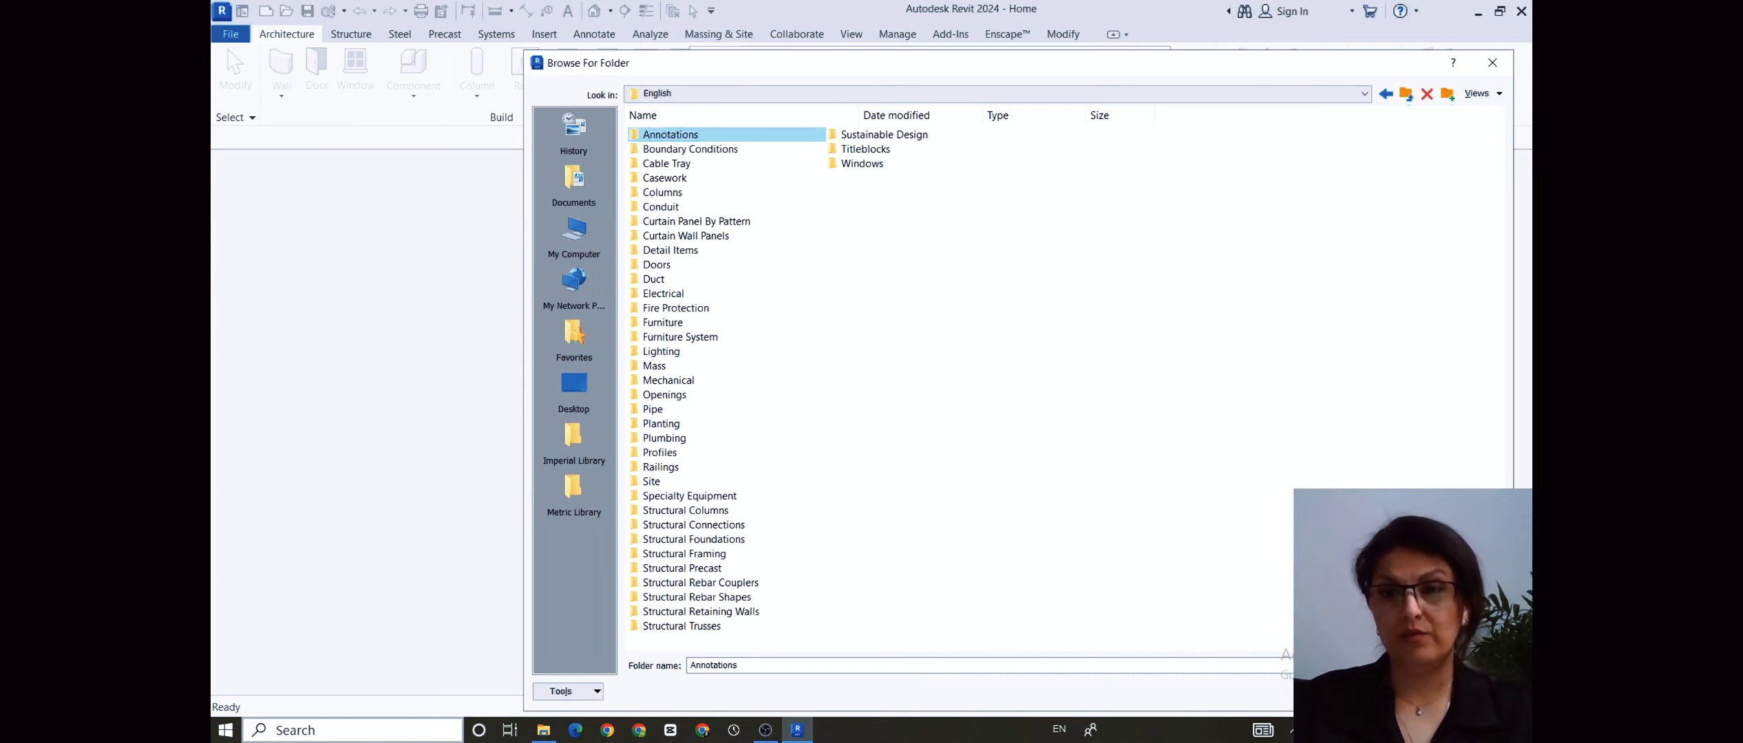
left_click(1393, 691)
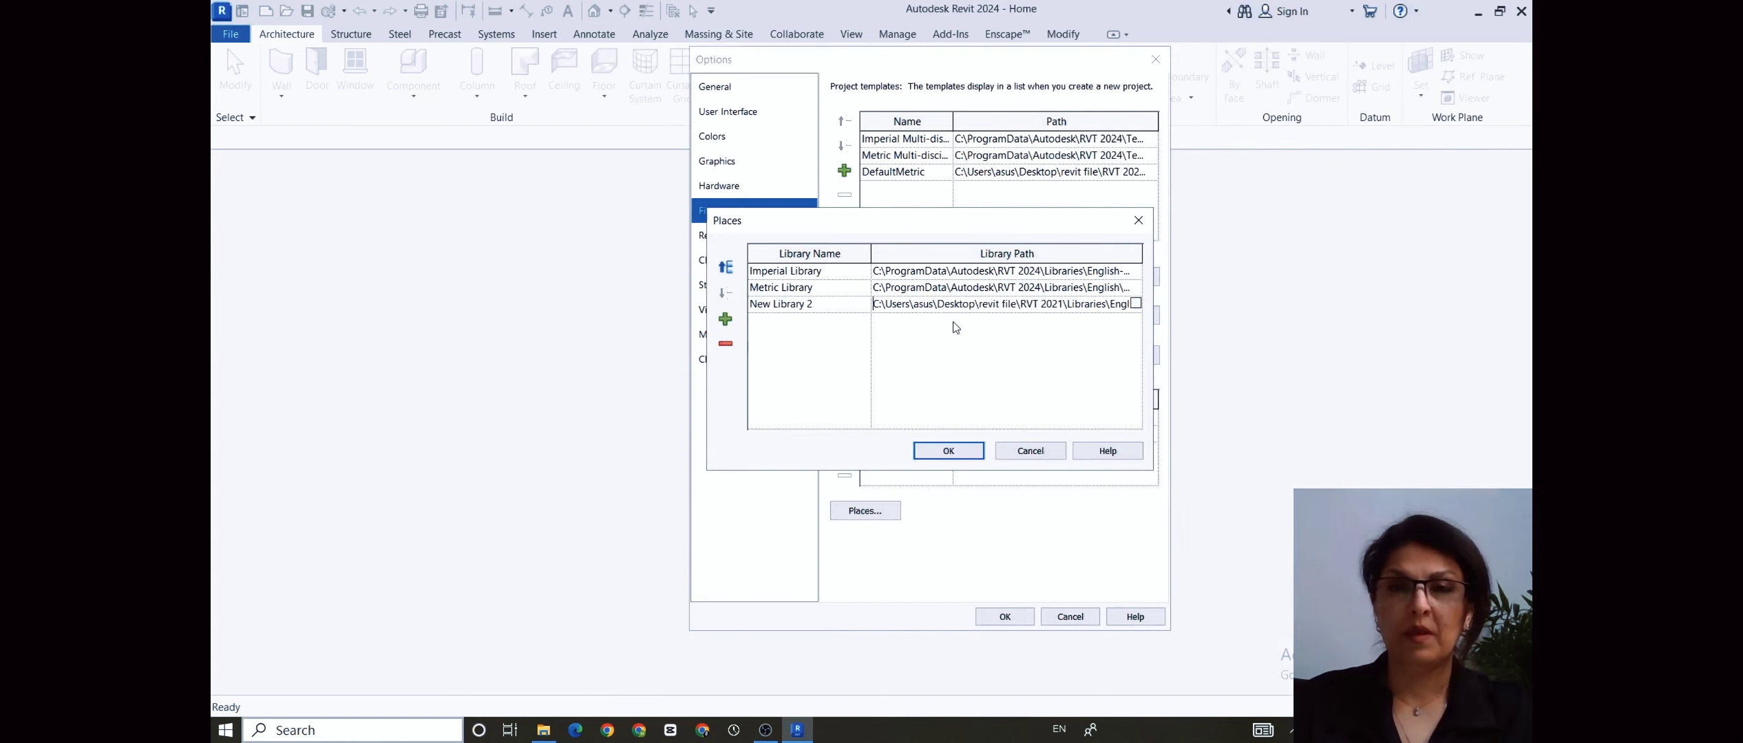
left_click(955, 454)
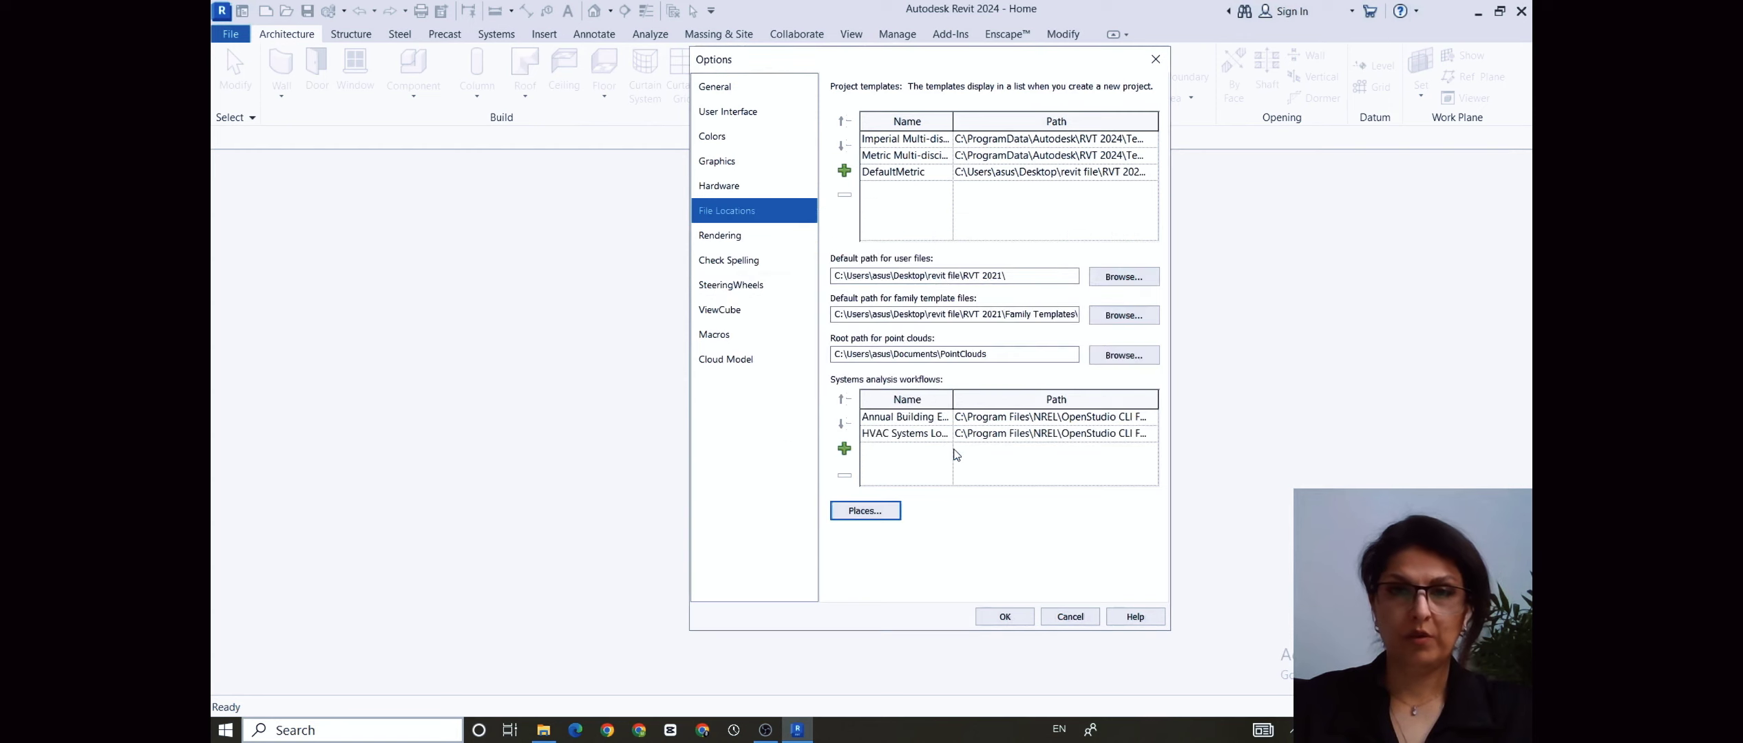
left_click(765, 730)
left_click(797, 732)
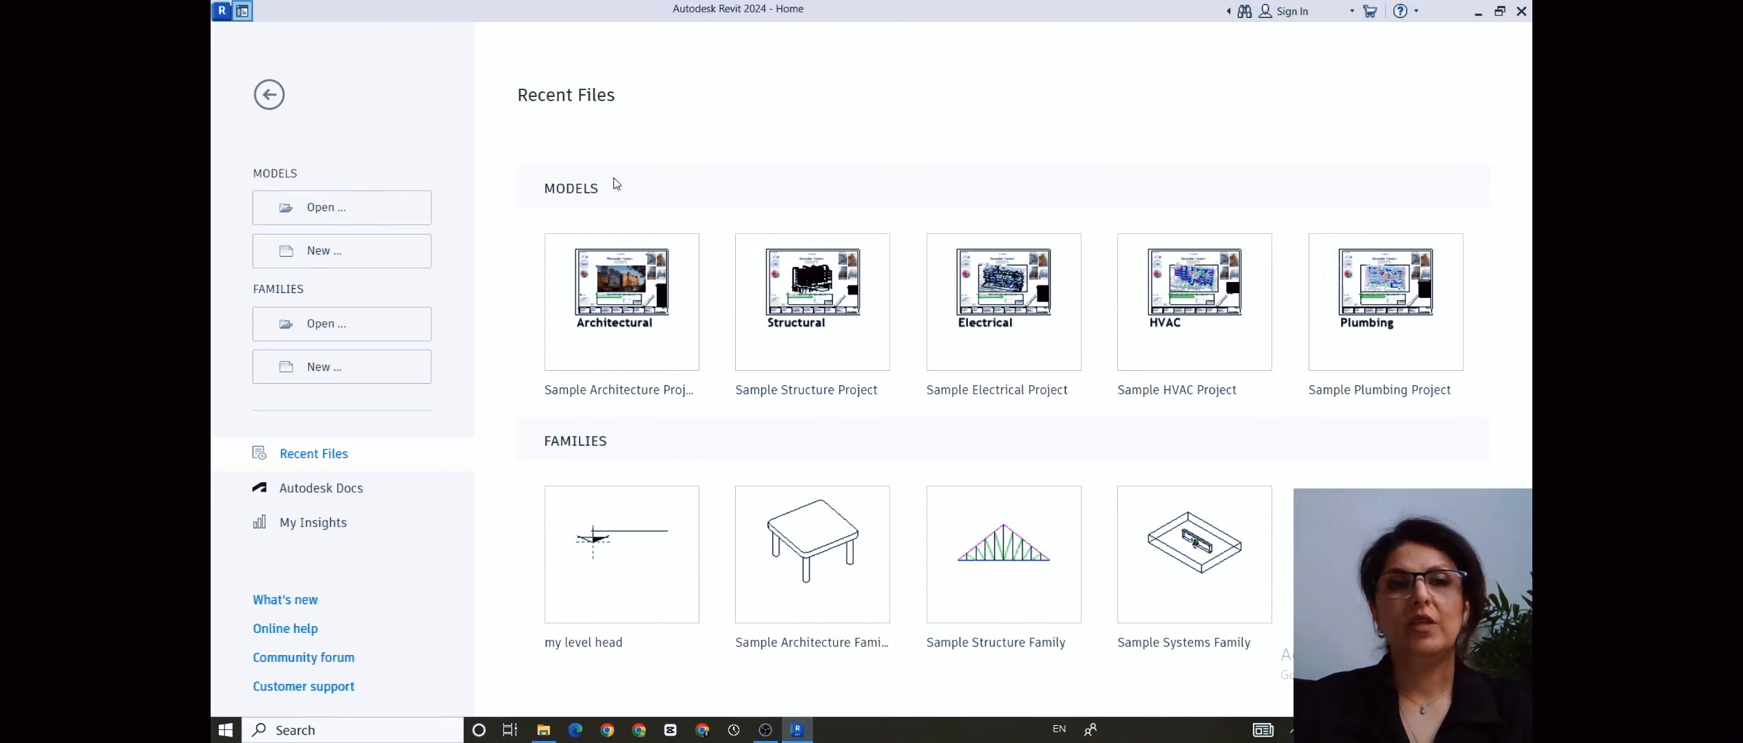
- Create a new project from the Metric Multi-discipline template
left_click(343, 253)
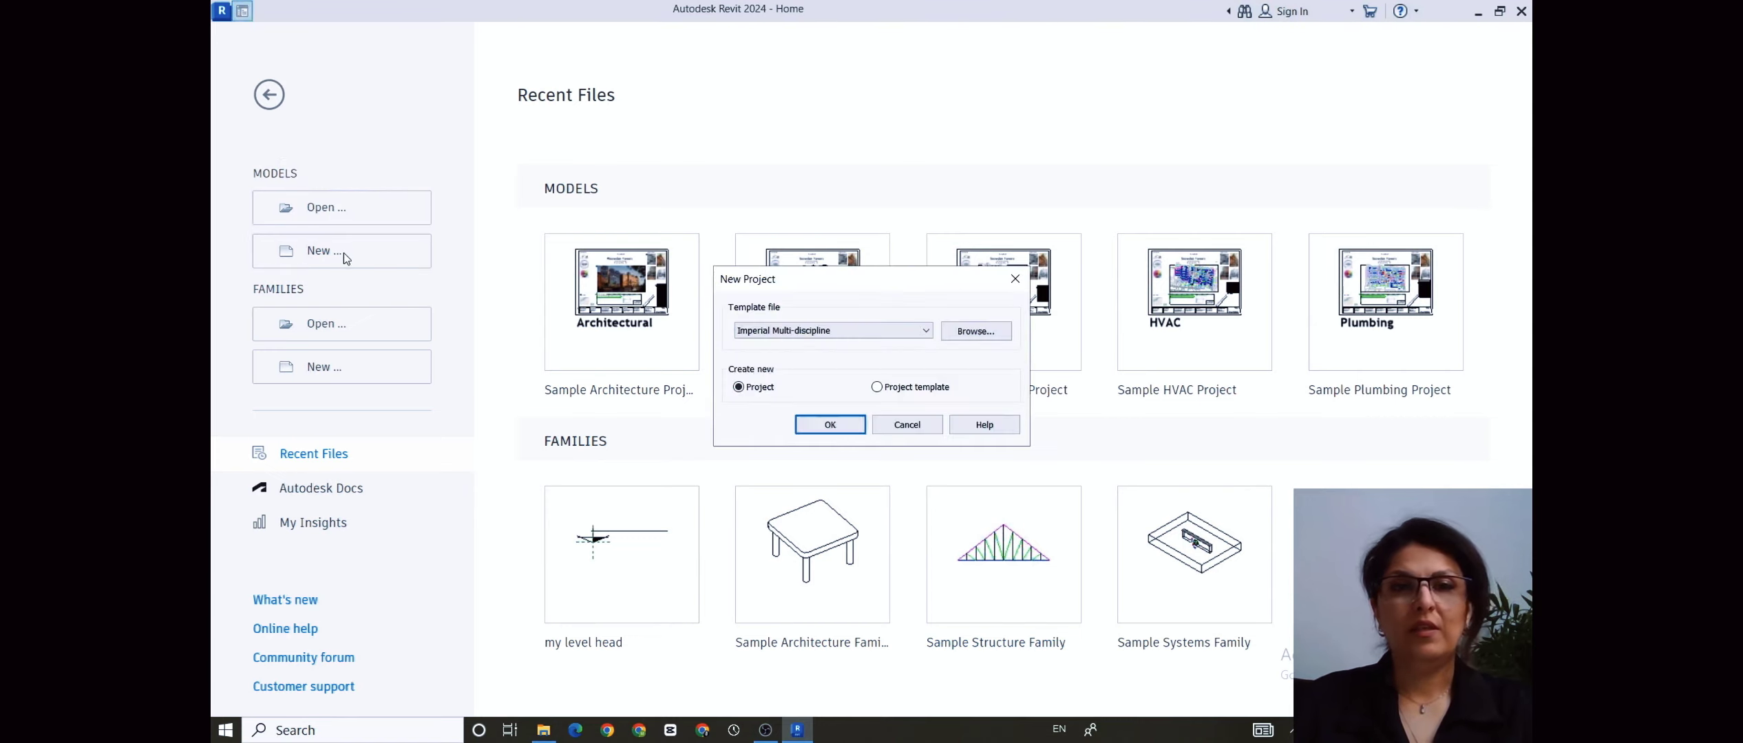
left_click(927, 332)
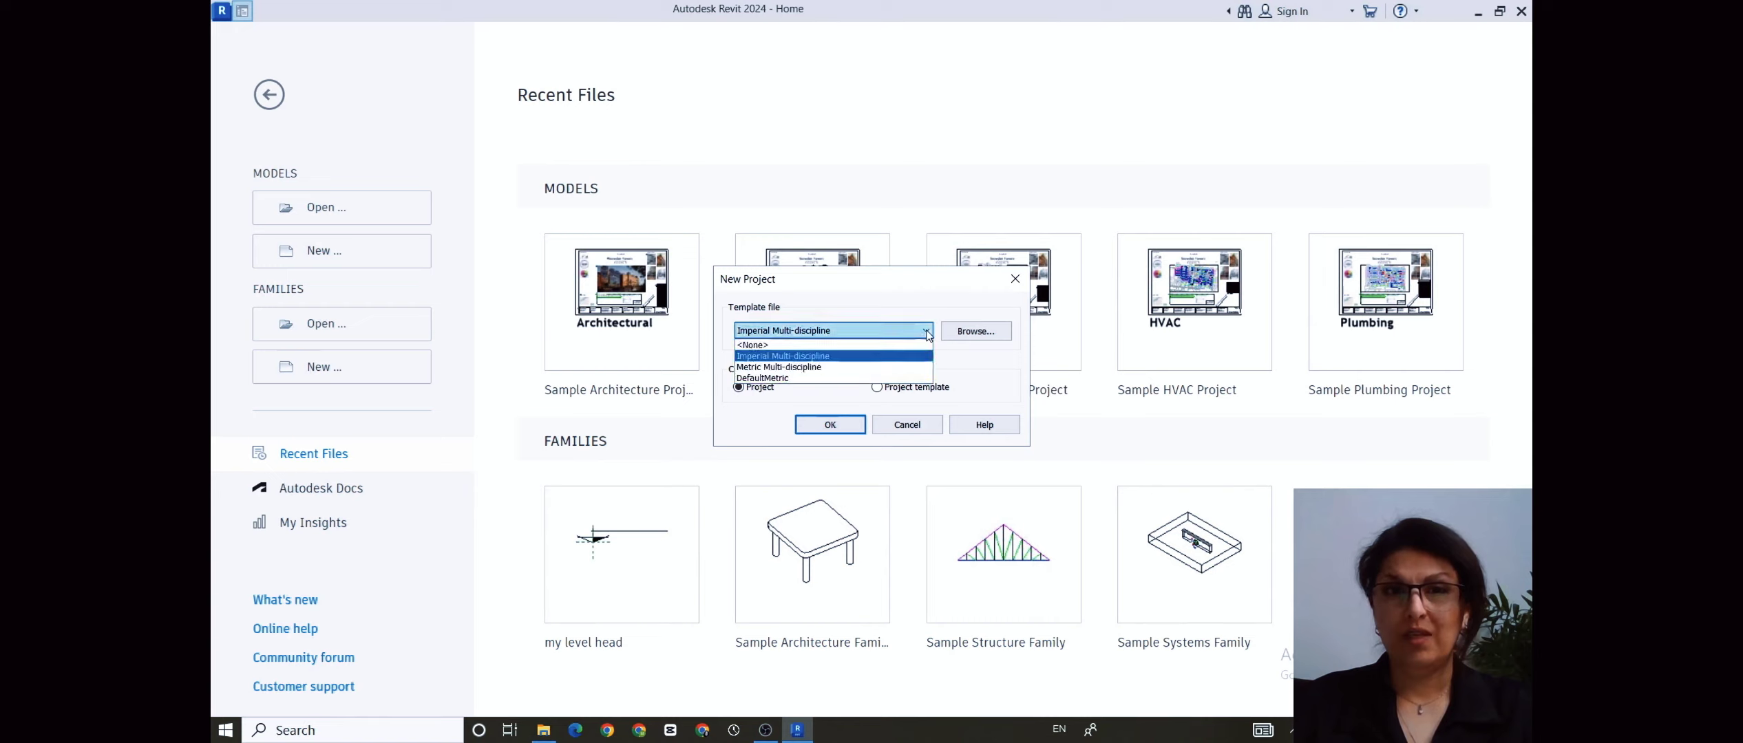
left_click(819, 368)
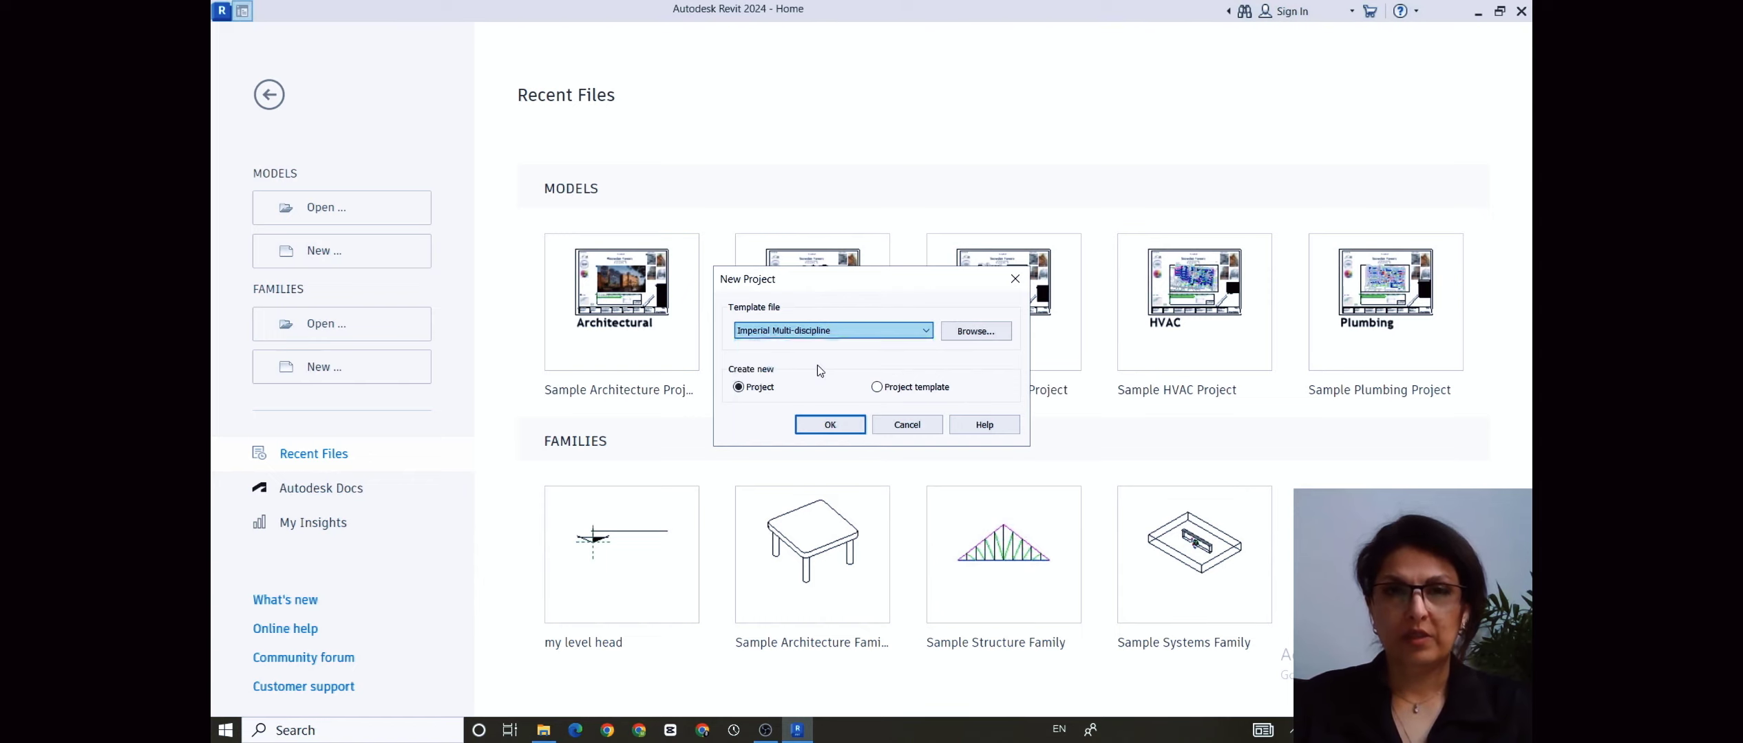
left_click(823, 426)
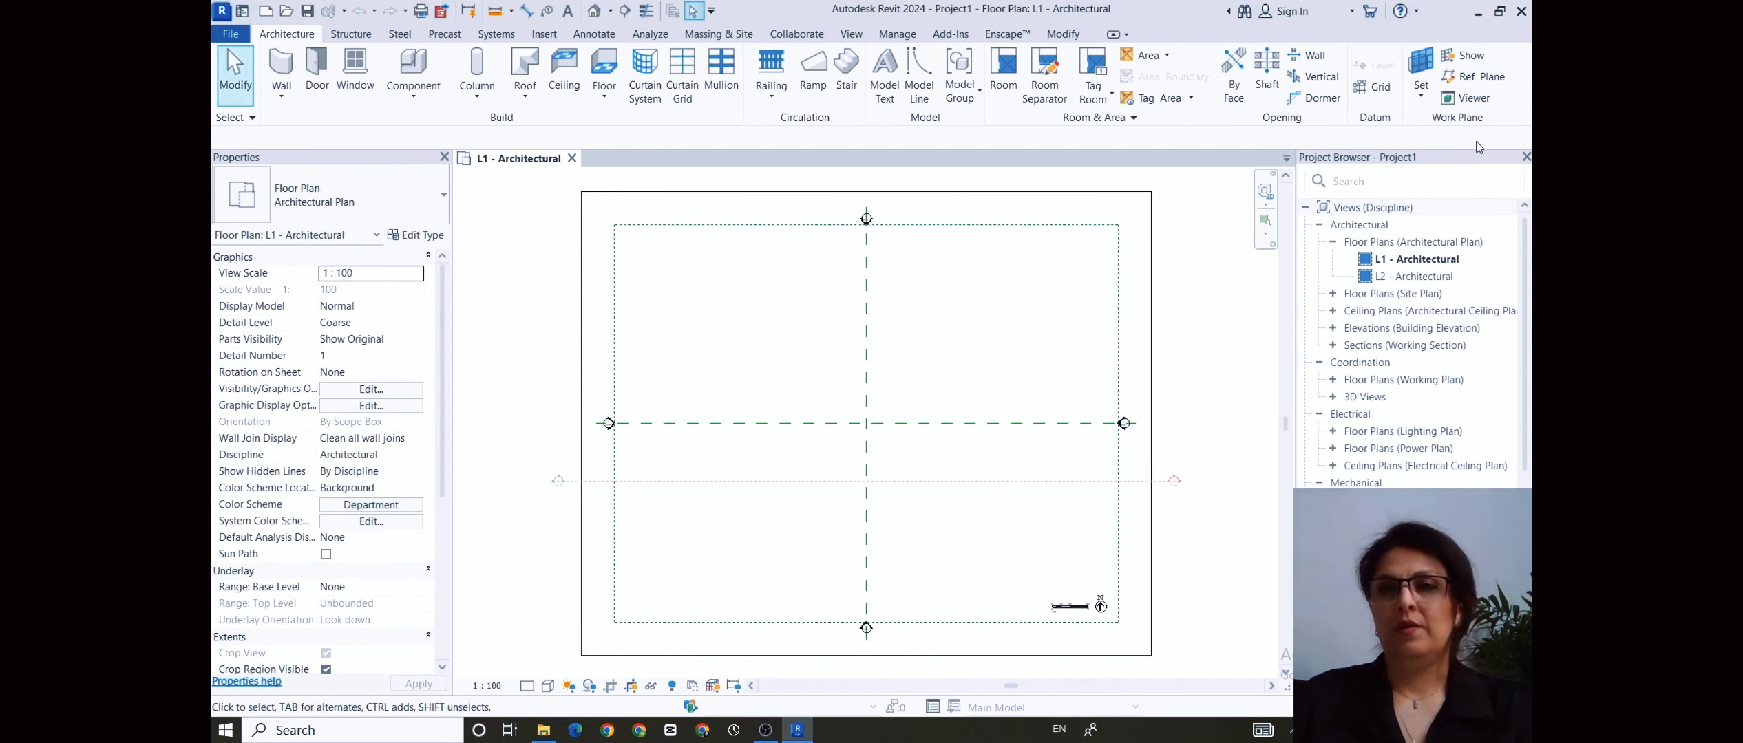
- Undock the Project Browser and Properties palettes over the drawing area and close both
left_click_drag(1480, 160, 1177, 197)
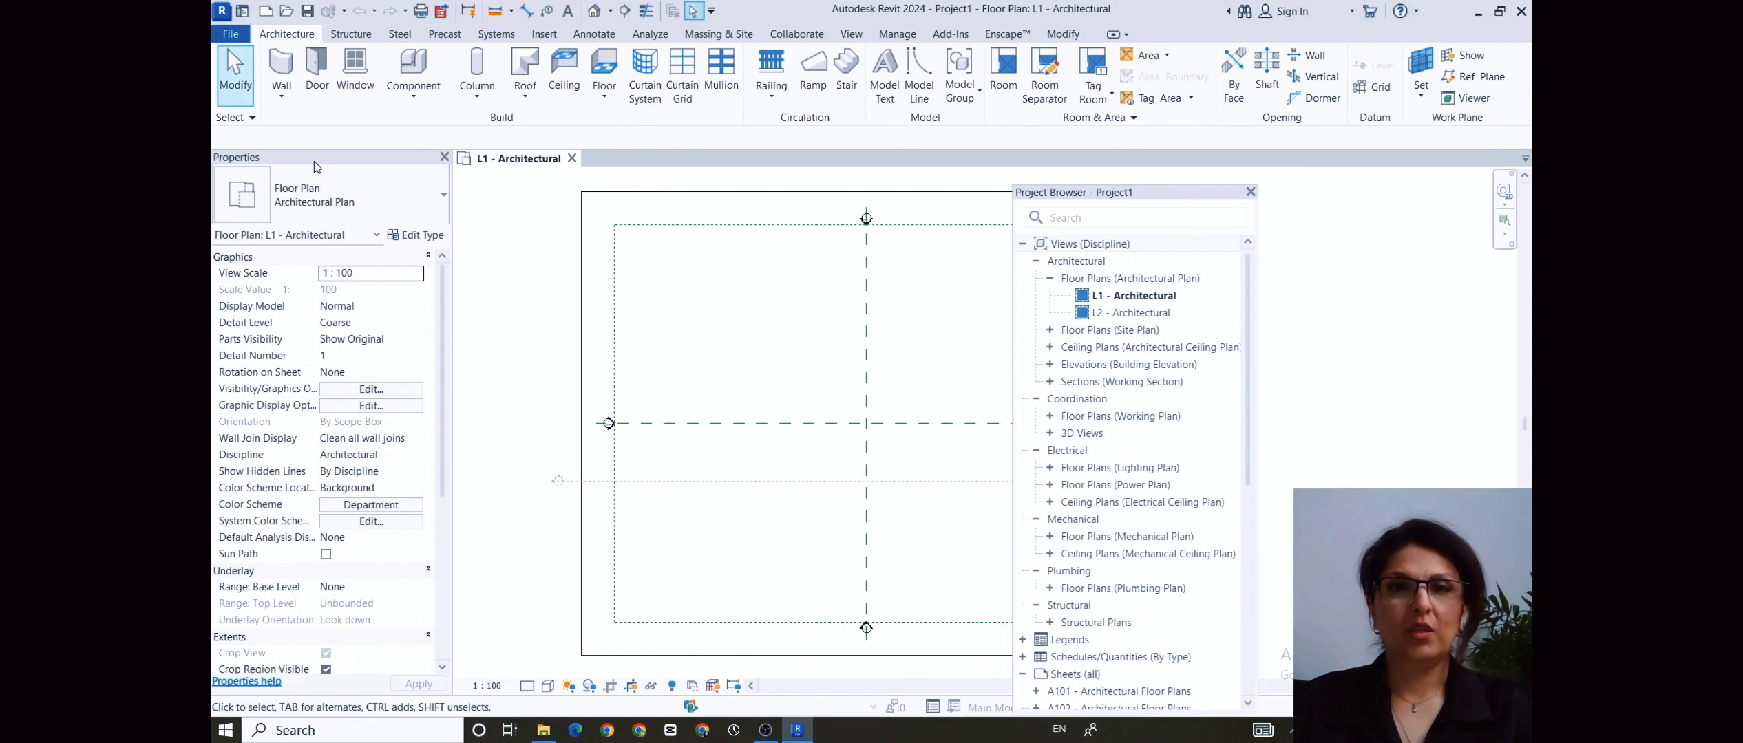
left_click_drag(349, 157, 687, 192)
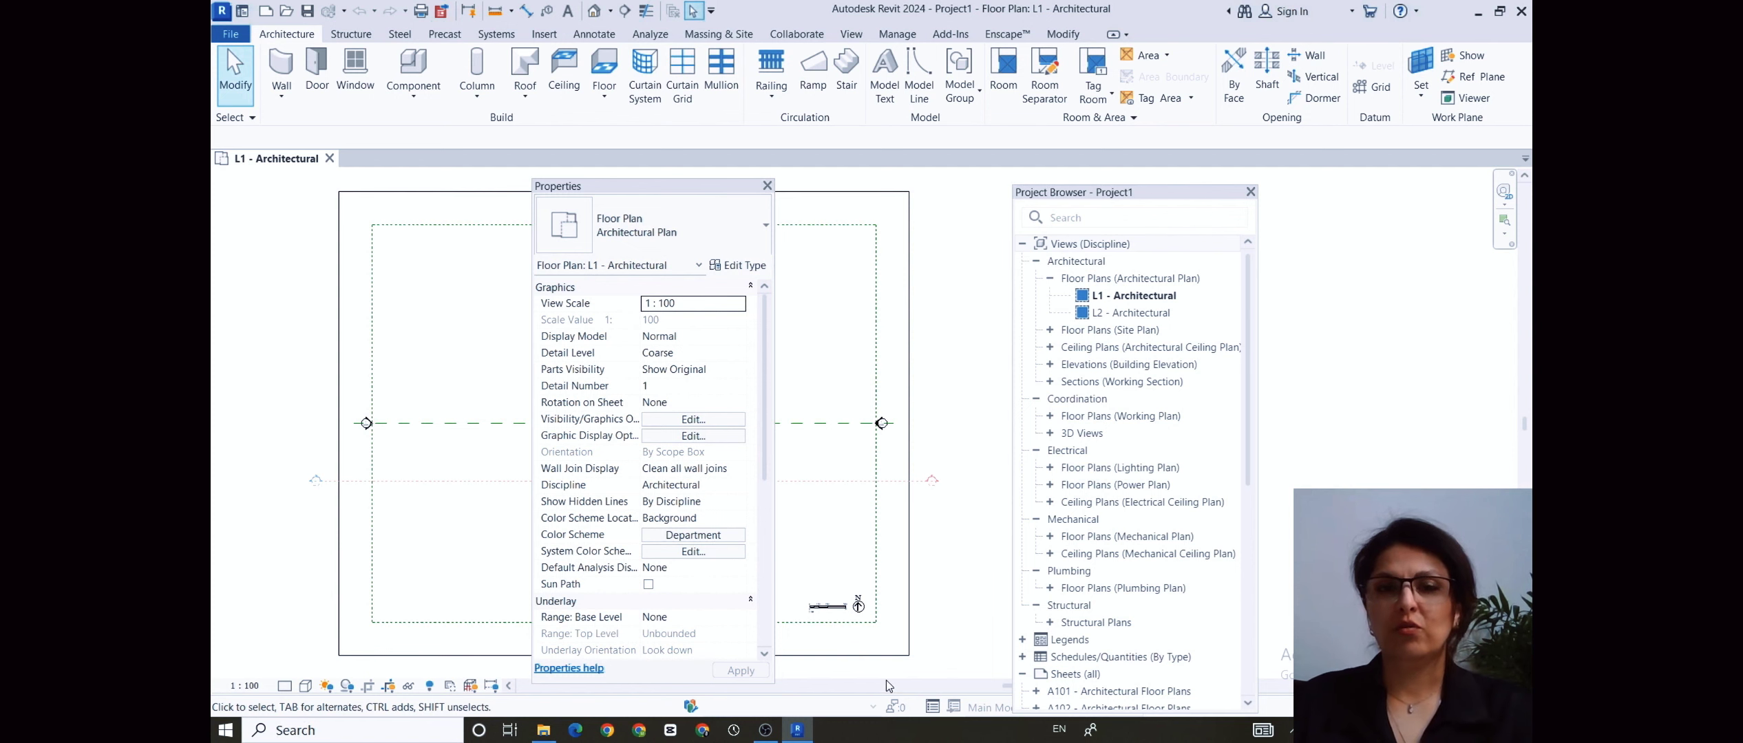
left_click(807, 734)
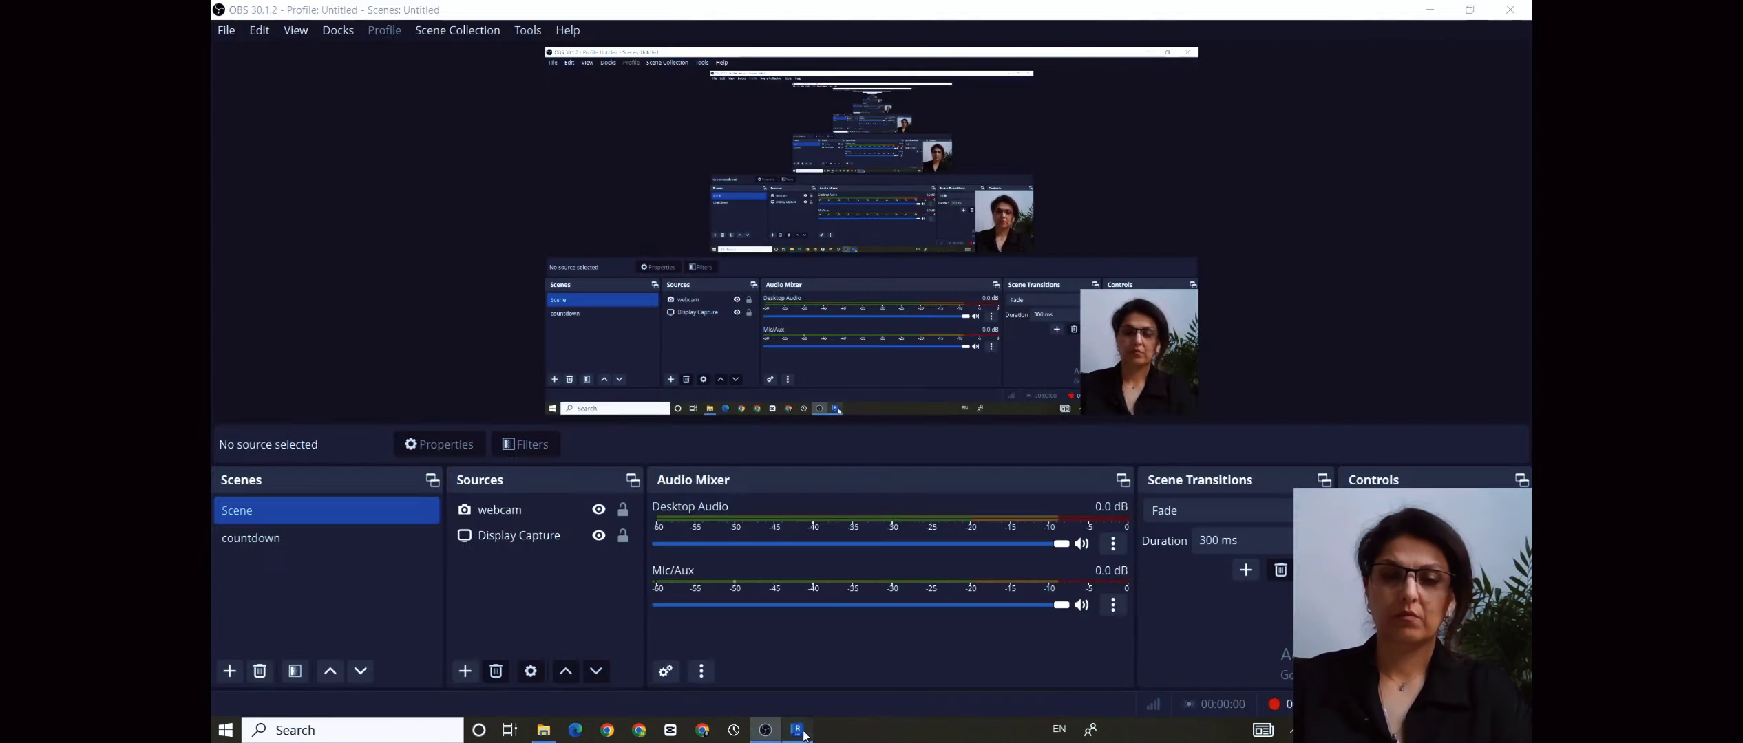
left_click(802, 732)
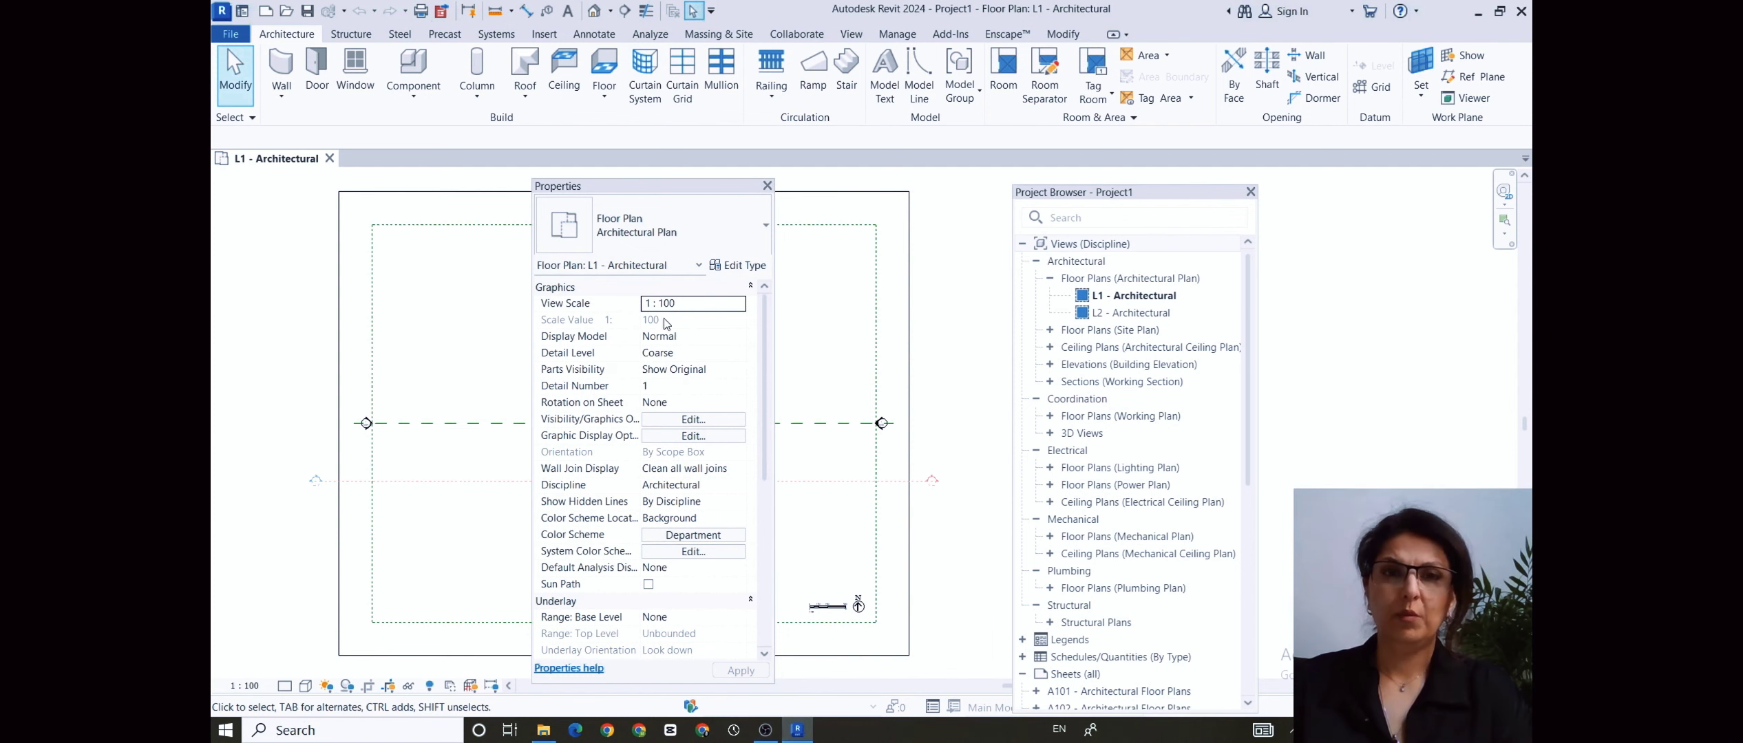
left_click(767, 187)
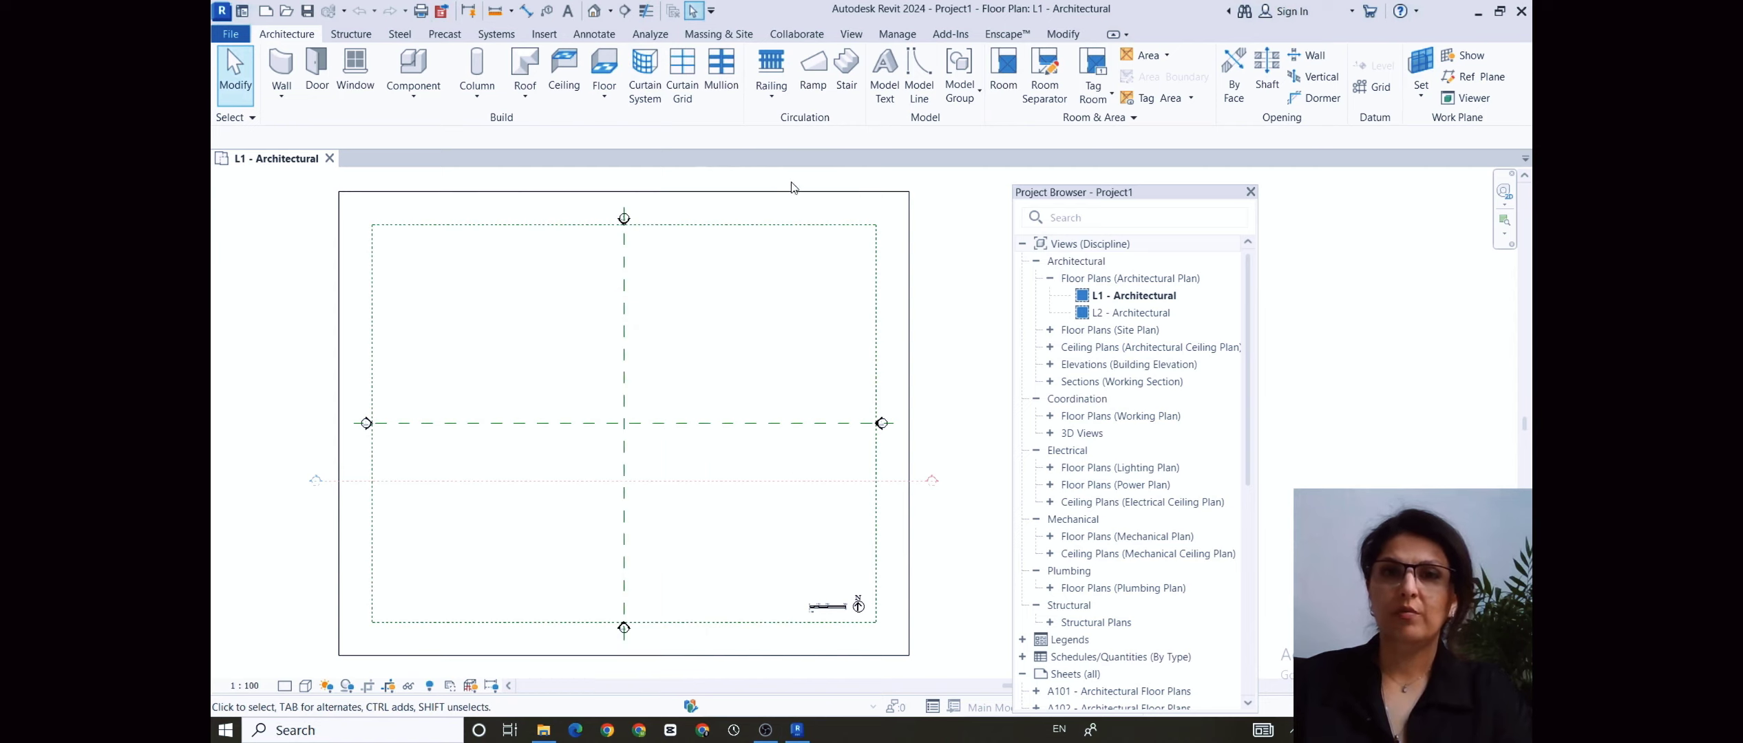
left_click(1250, 193)
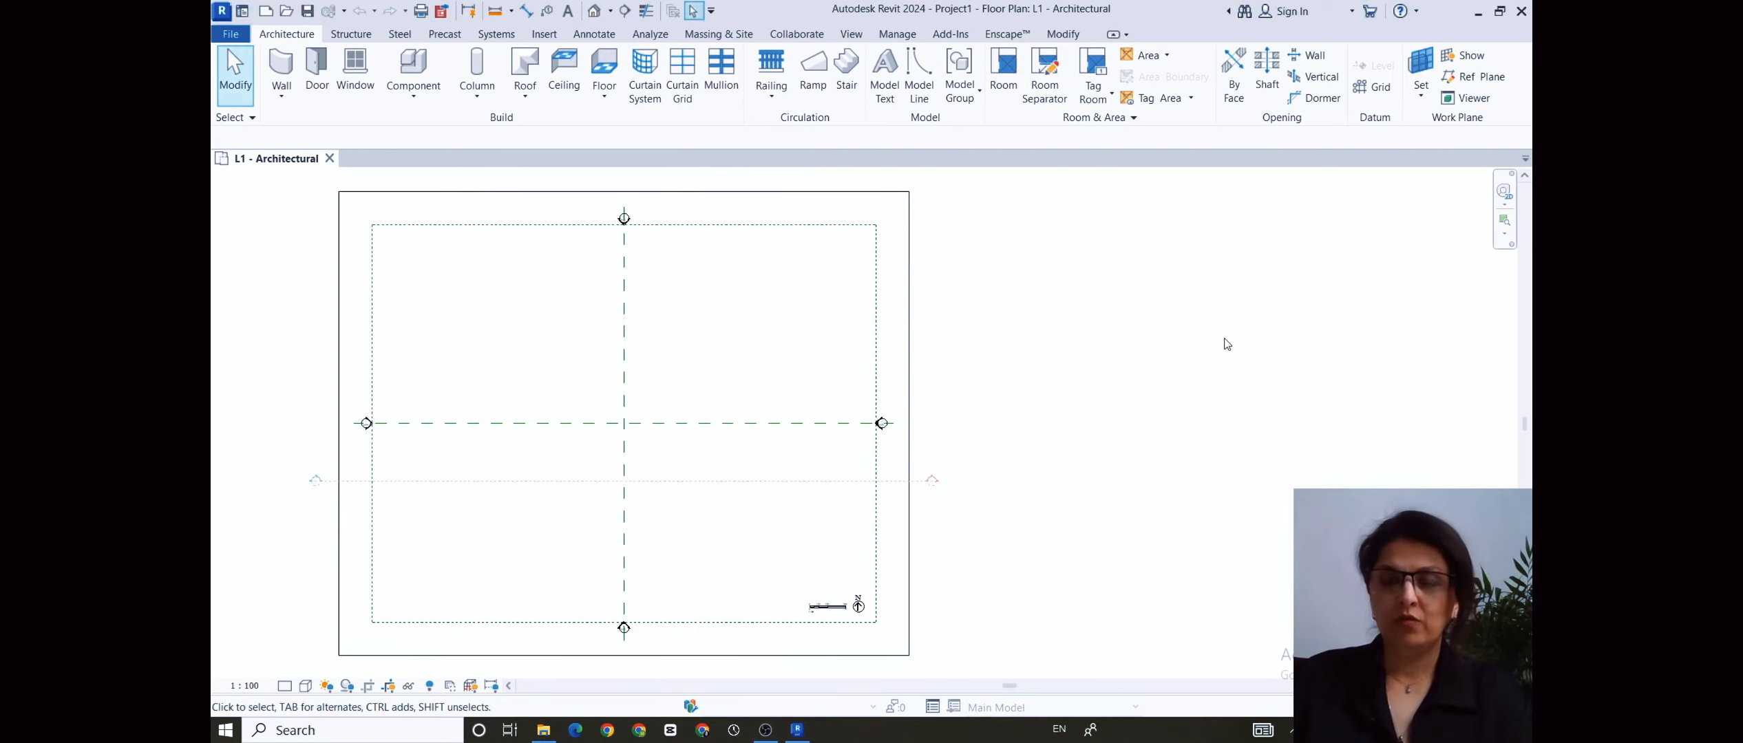
- Turn the Project Browser and Properties palettes back on and dock them along the right and left sides of the drawing area
left_click(853, 38)
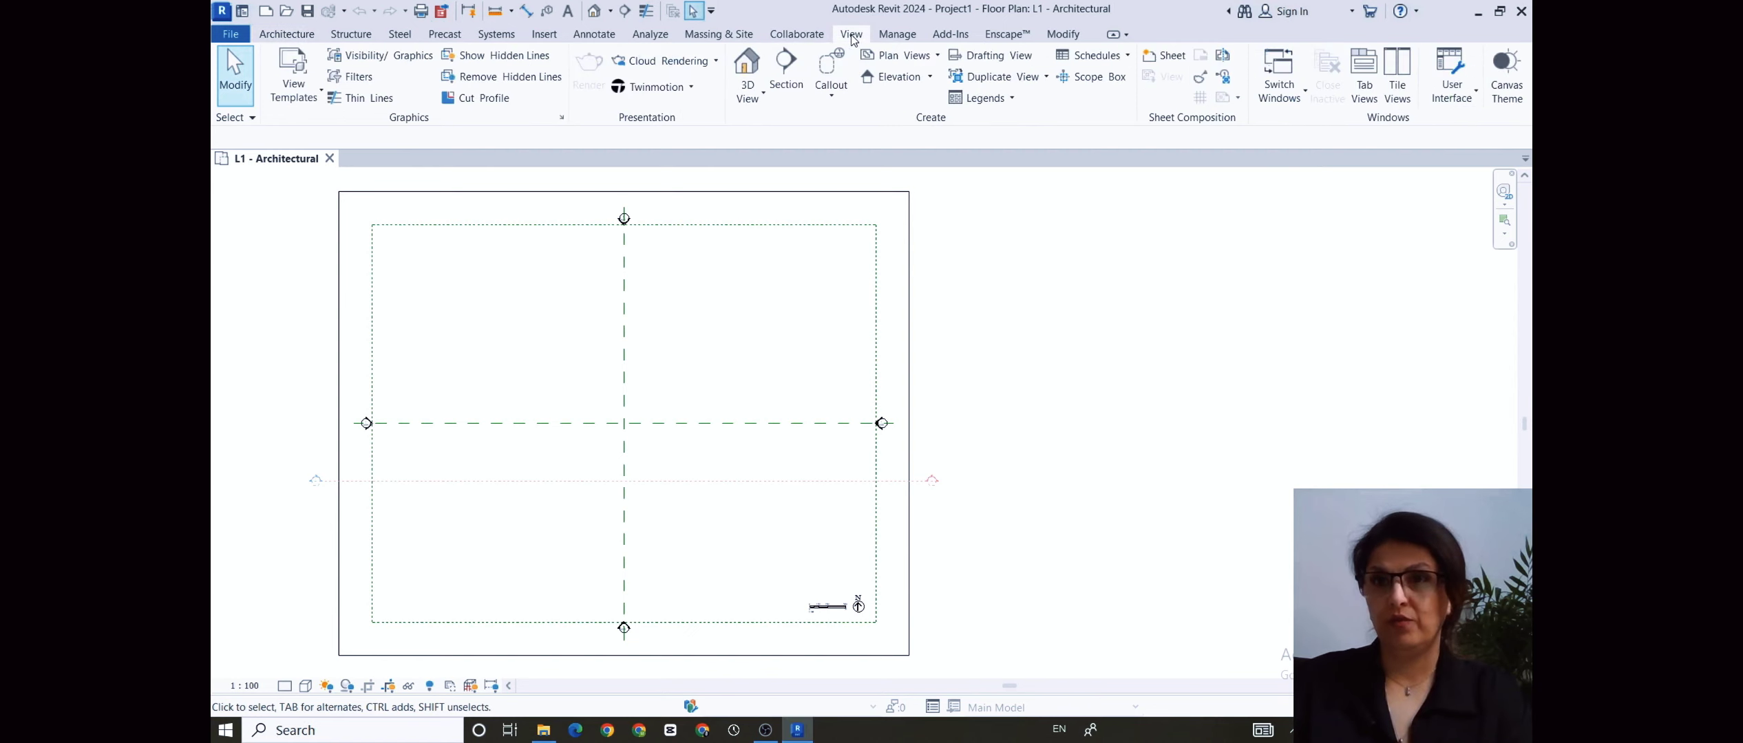
left_click(1477, 97)
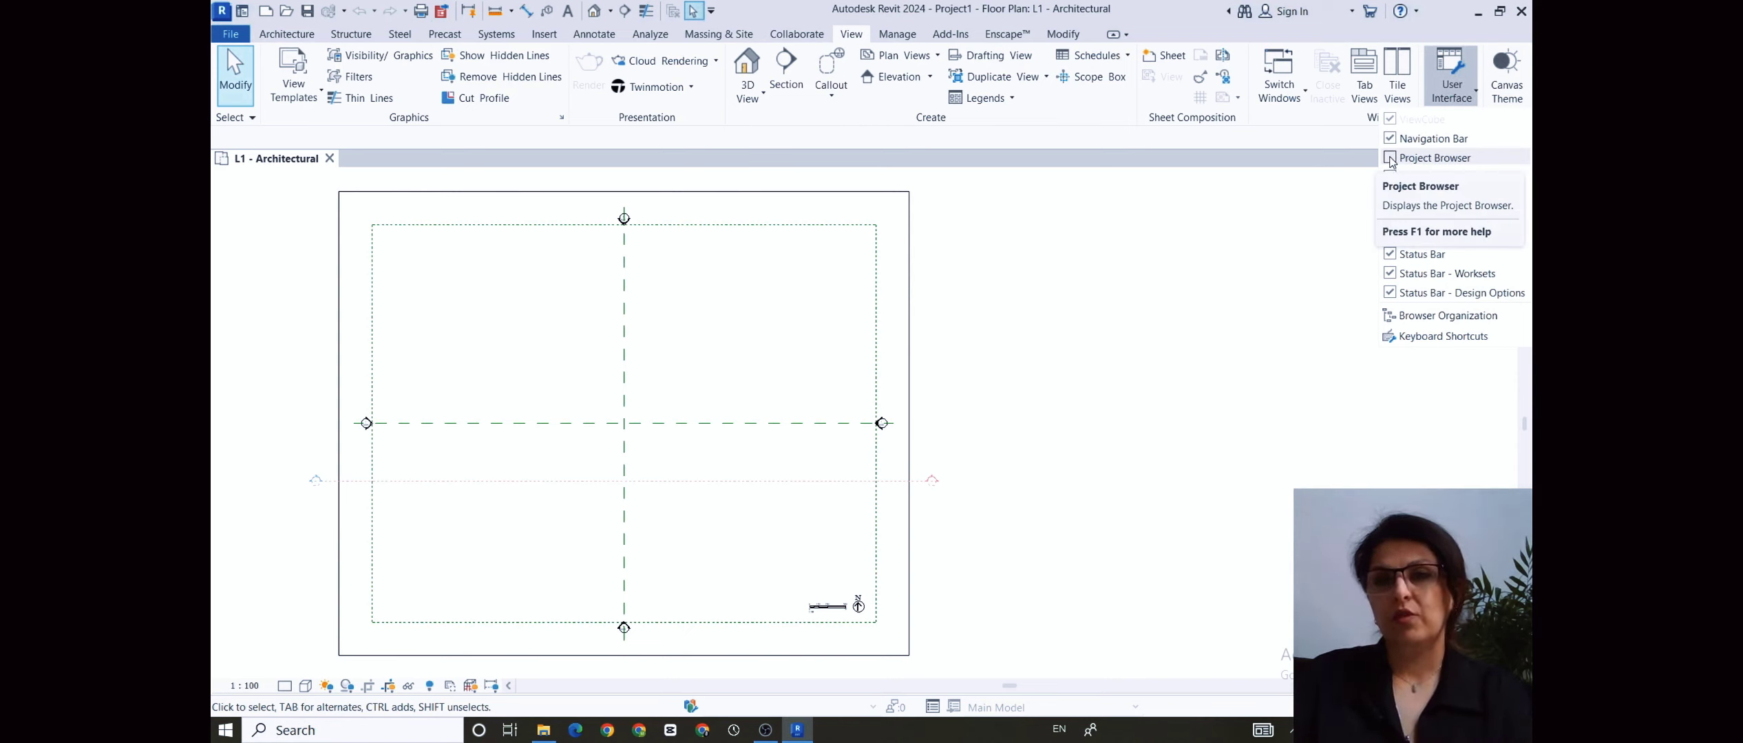
left_click(1390, 160)
left_click(1471, 95)
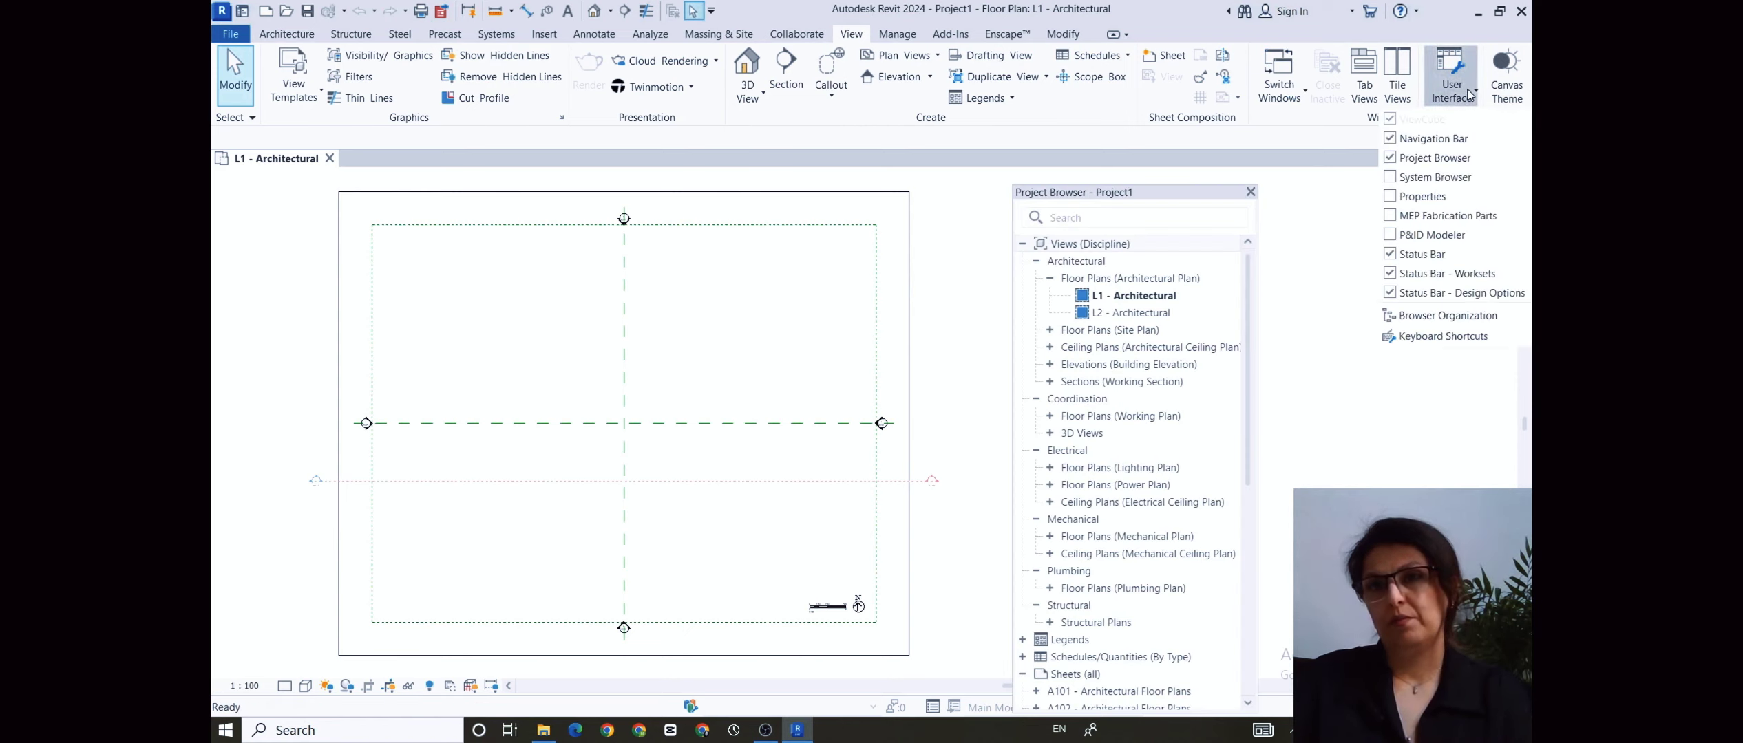
left_click(1398, 197)
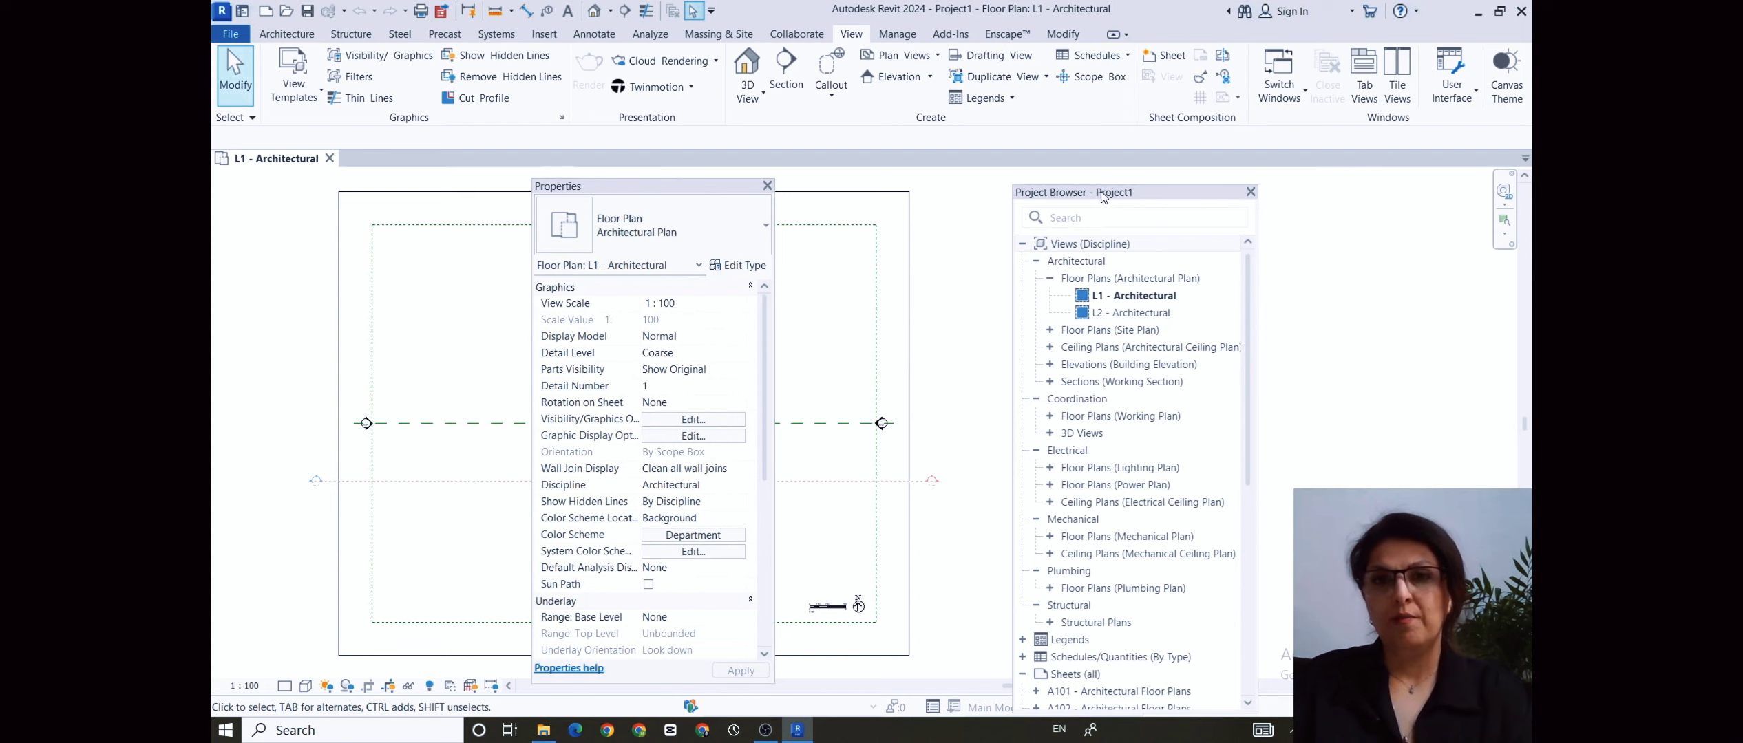
left_click_drag(1104, 196, 1531, 172)
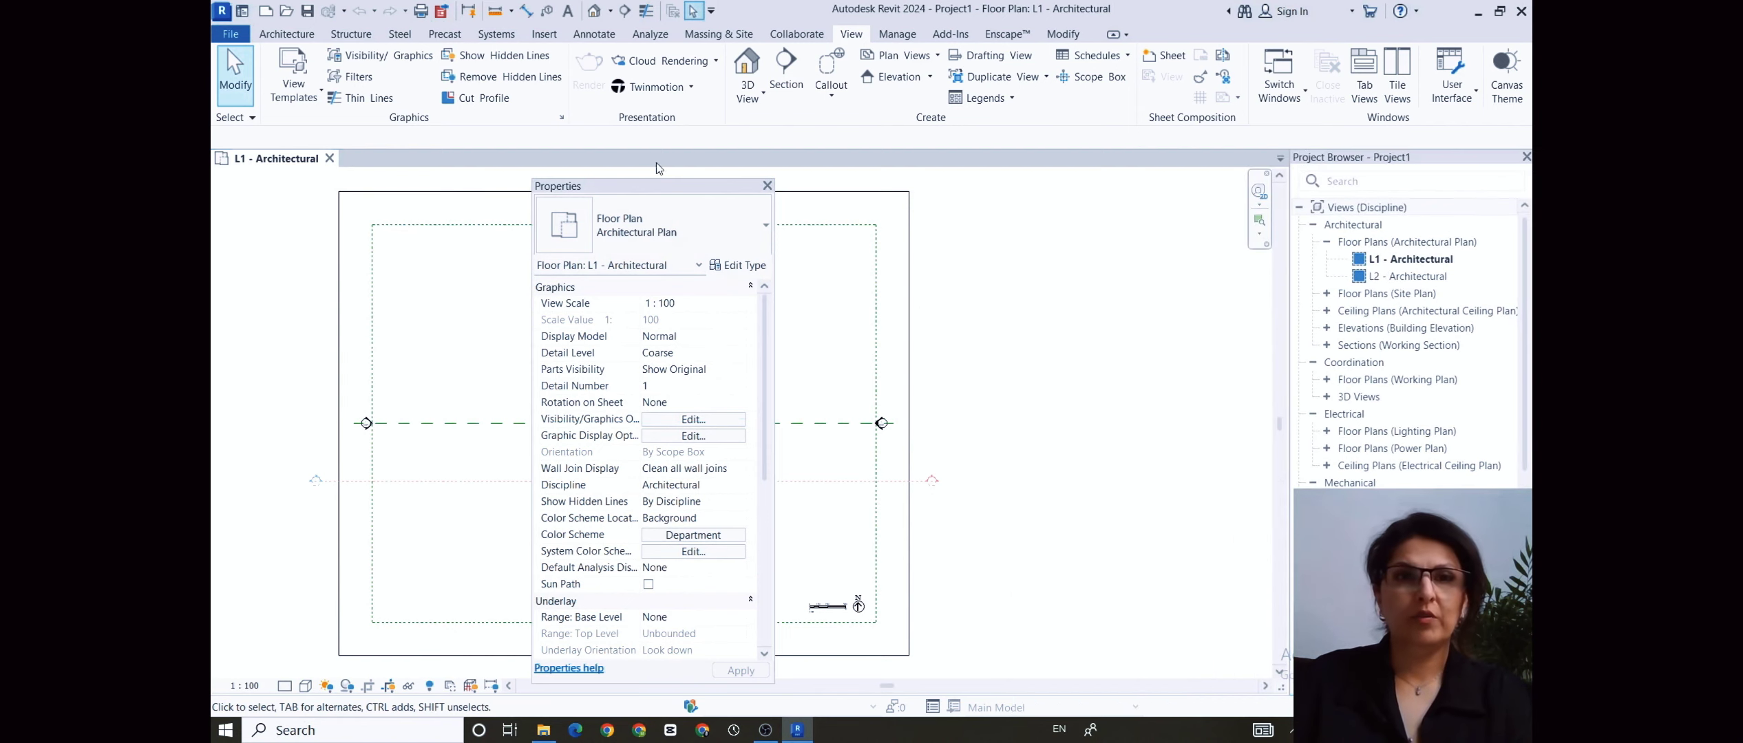
left_click_drag(678, 182, 213, 177)
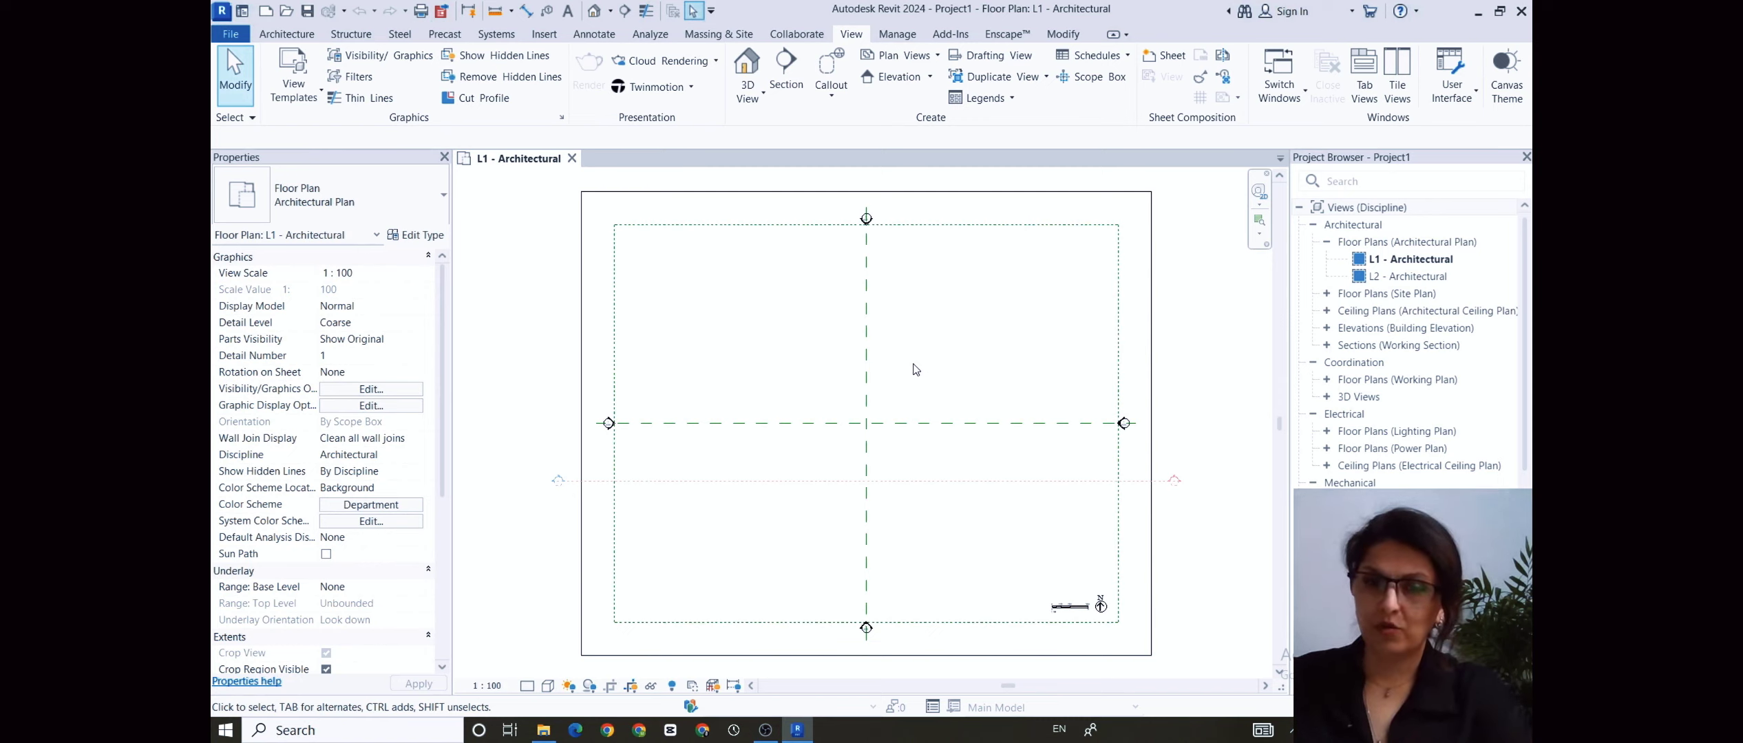
- Set the project's length units to meters with 2 decimal places and the unit symbol m
key("u")
key("n")
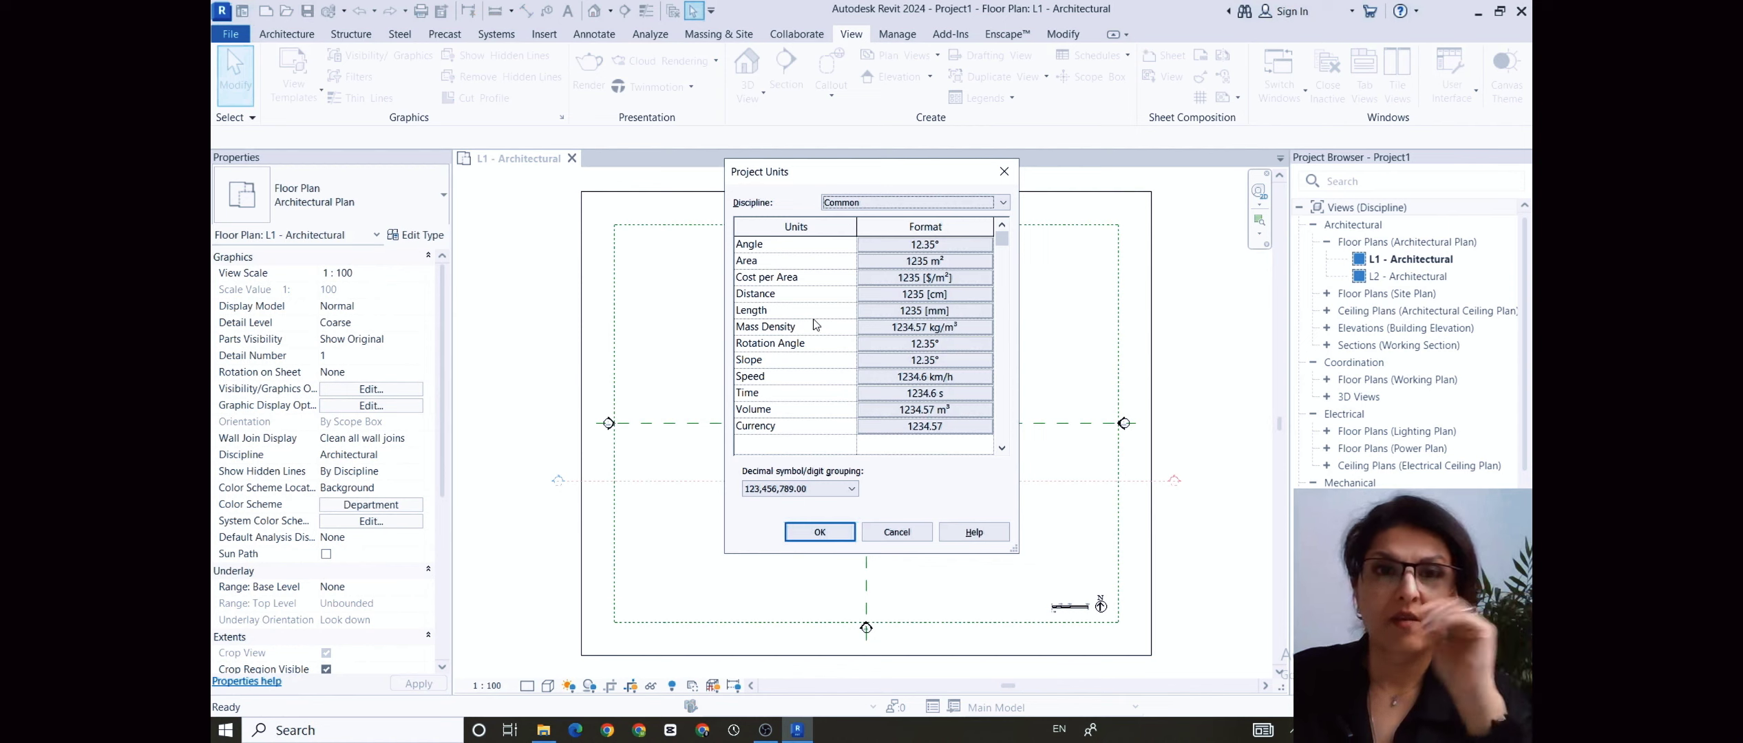
left_click(977, 310)
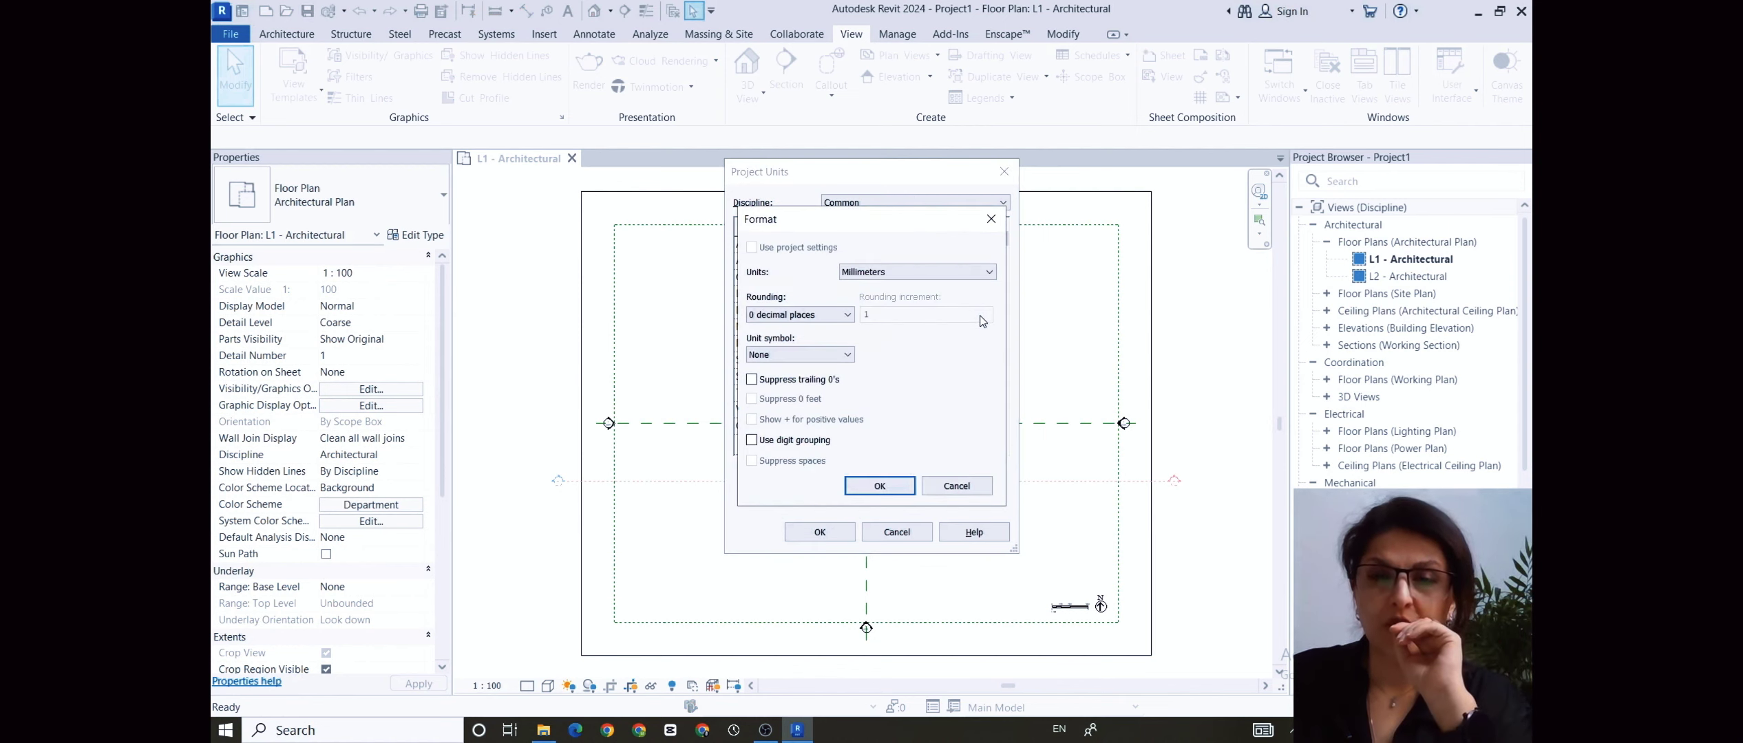
left_click(978, 273)
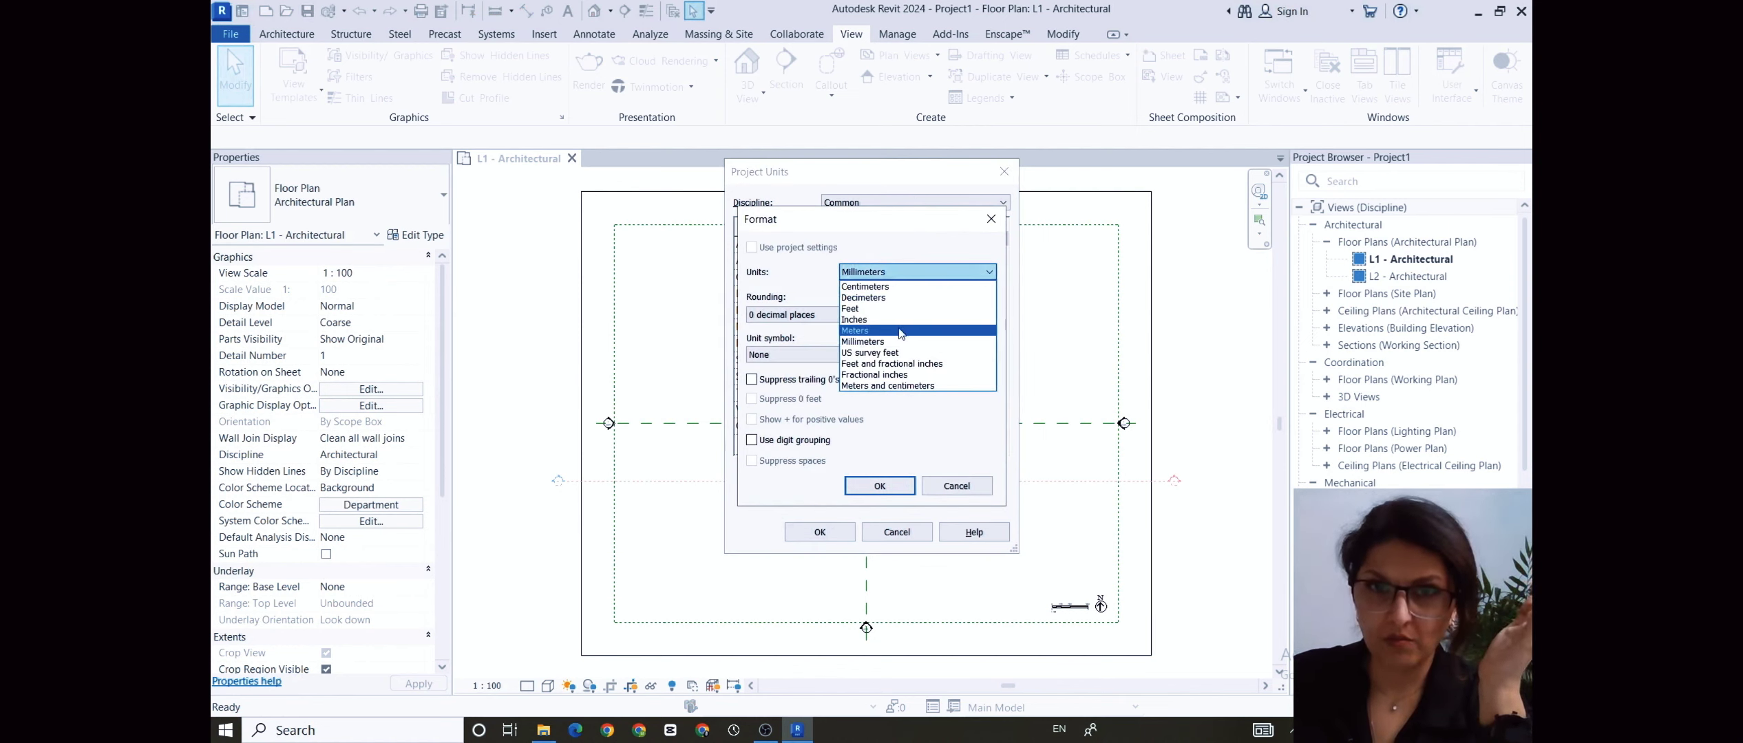
left_click(899, 331)
left_click(785, 315)
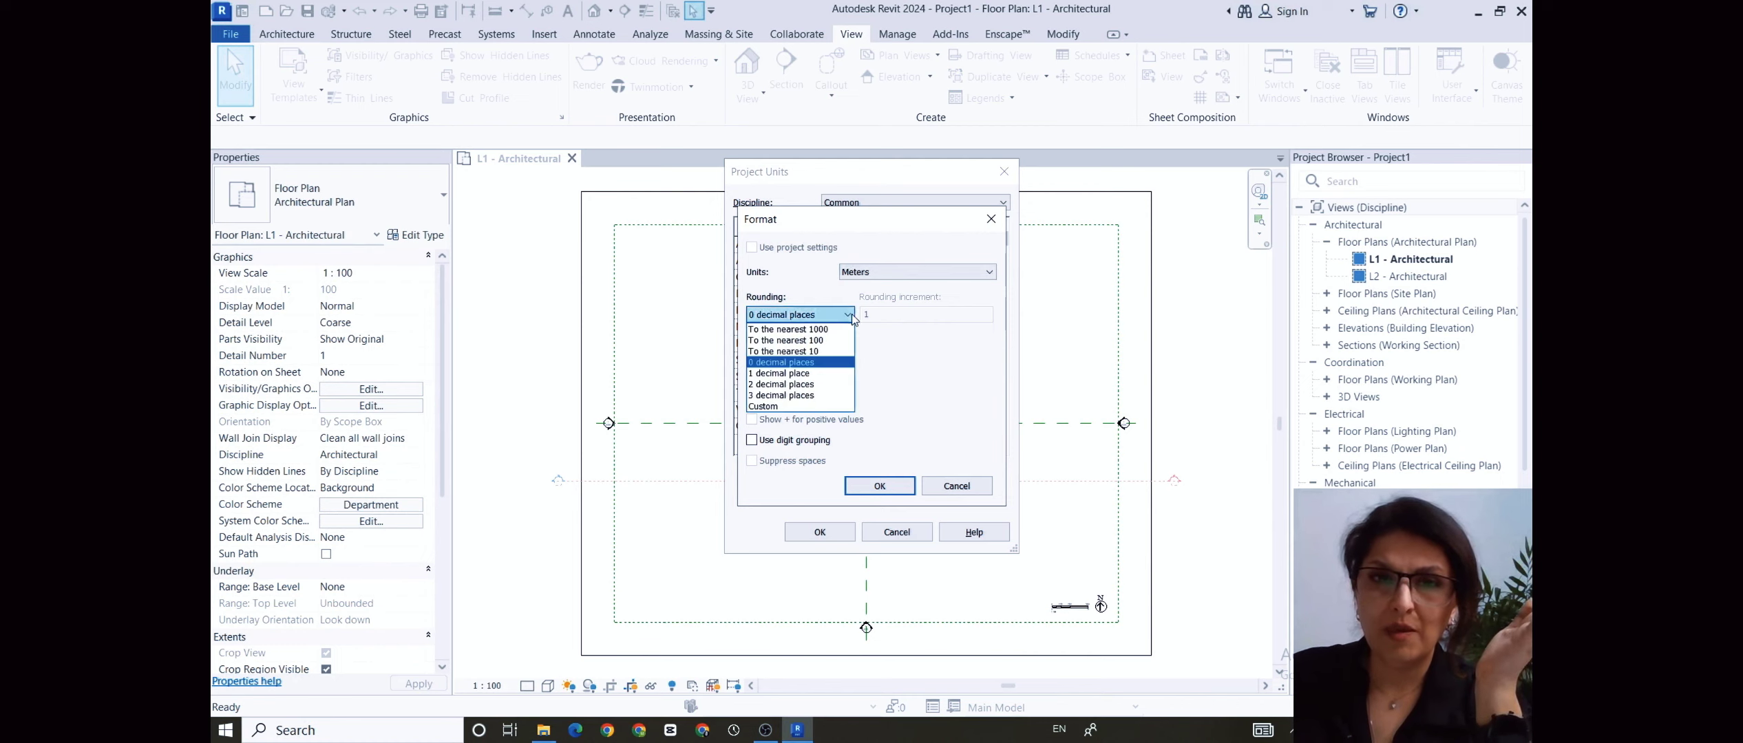
left_click(820, 385)
left_click(850, 355)
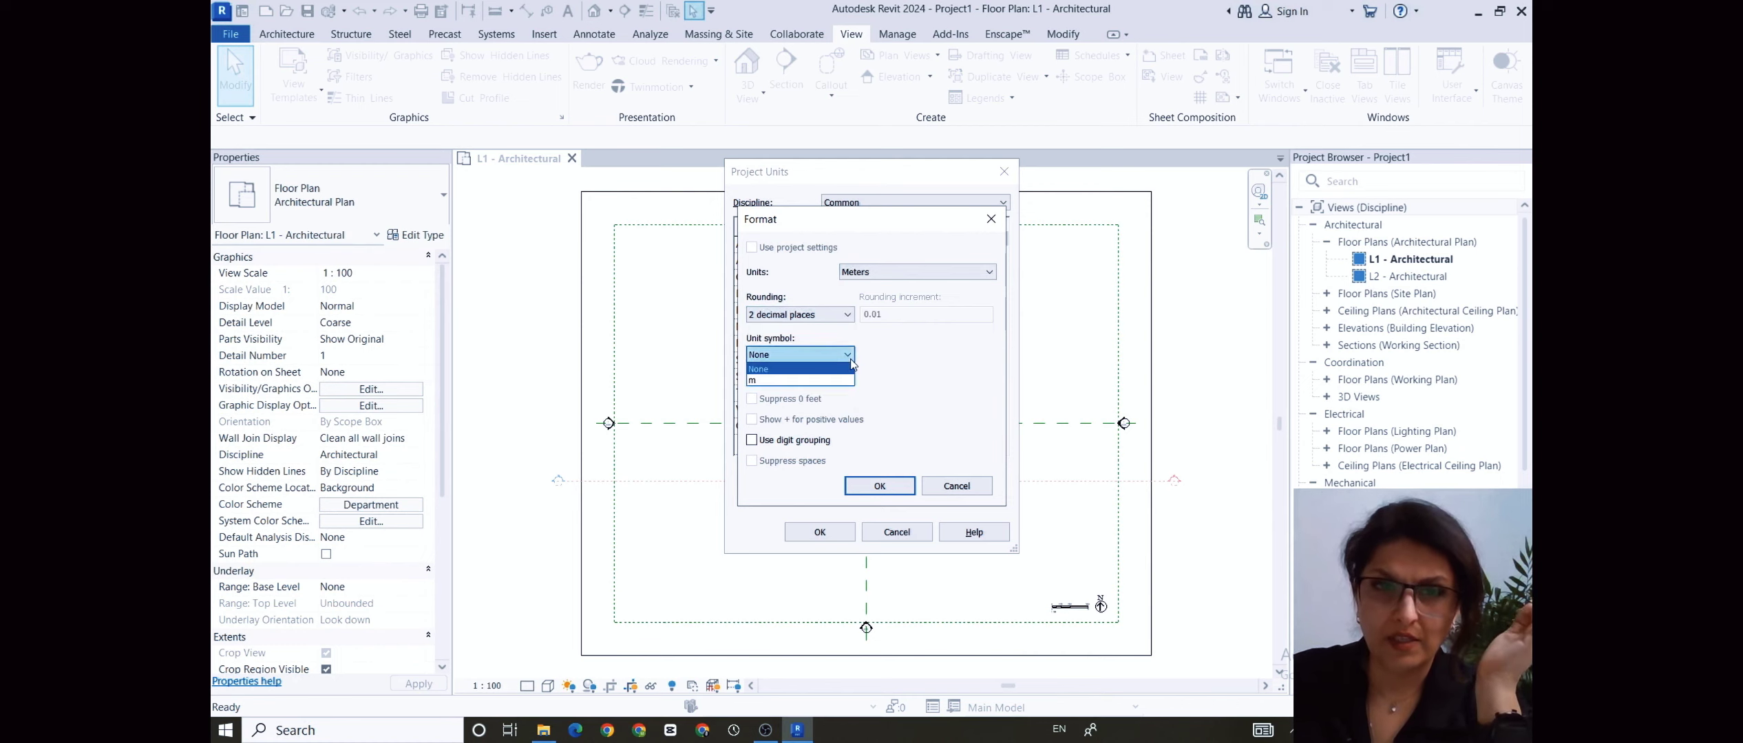
left_click(797, 382)
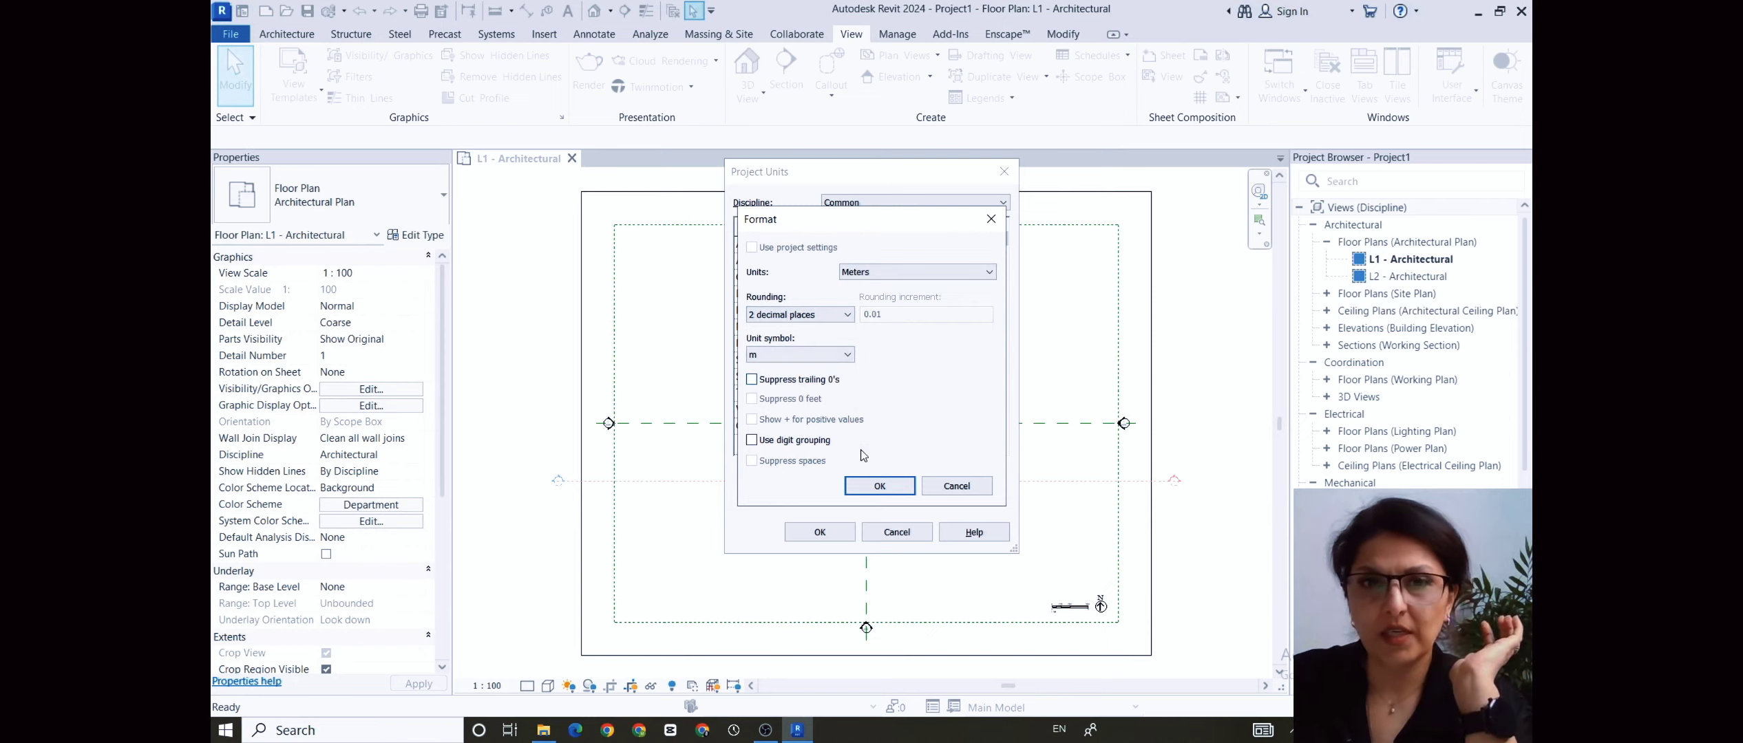
left_click(893, 487)
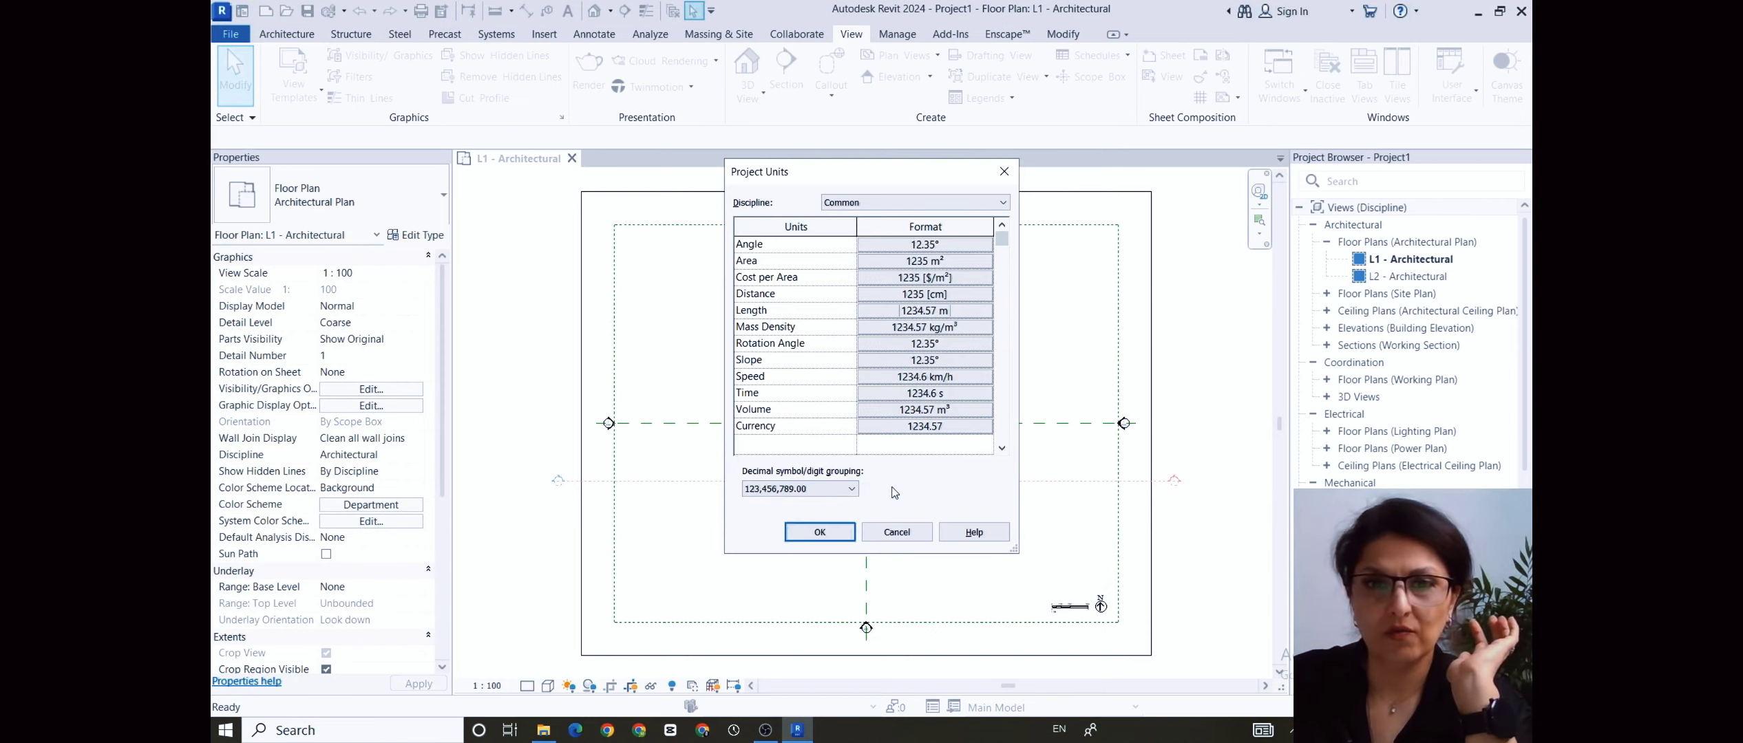
left_click(836, 534)
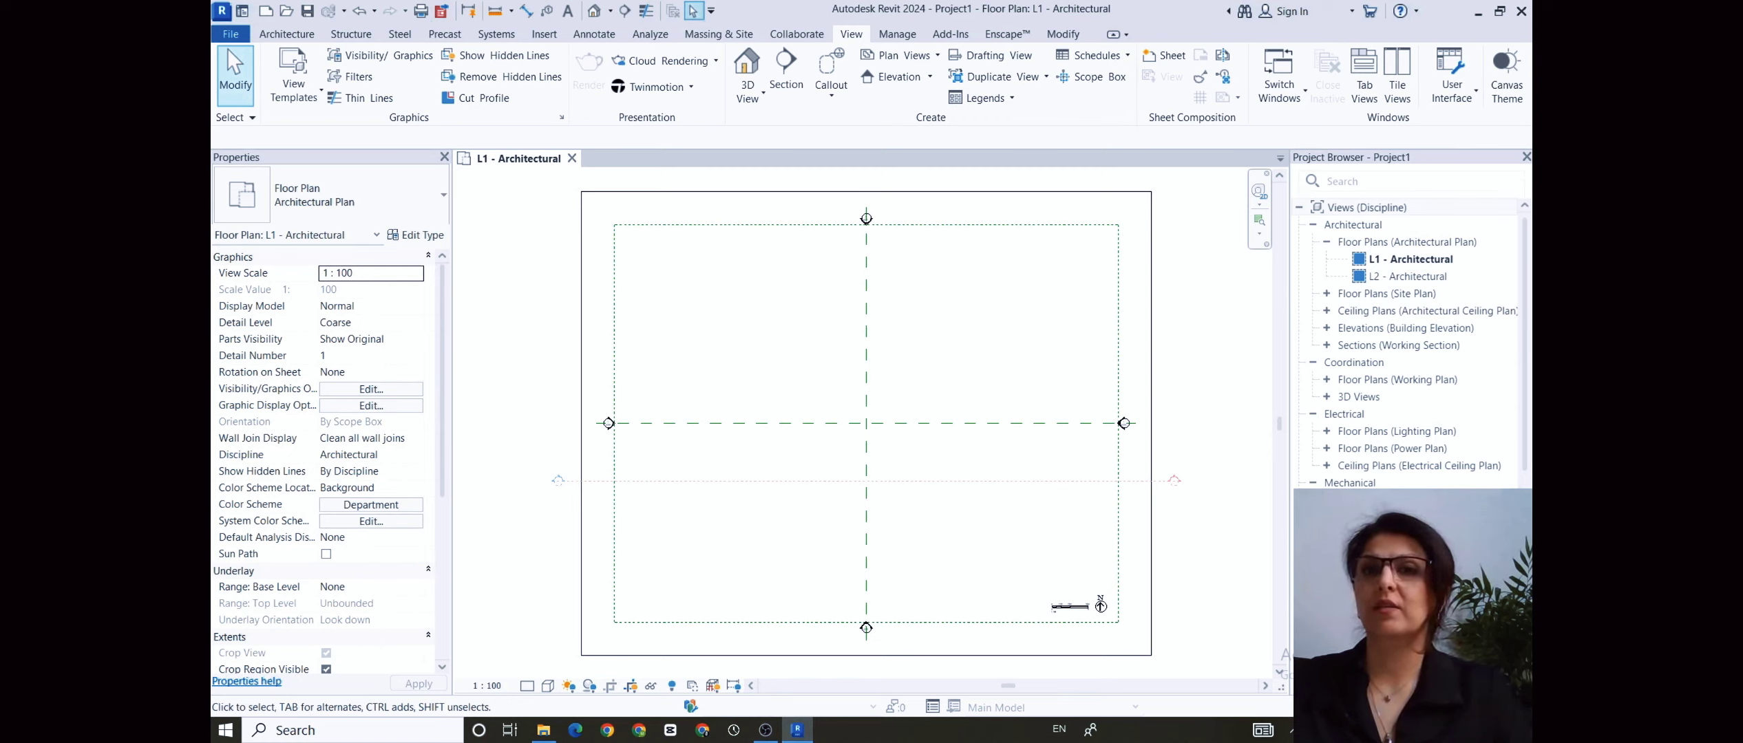
- Collapse the Electrical, Mechanical, Plumbing, Structural and Coordination view groups in the Project Browser
left_click(1312, 416)
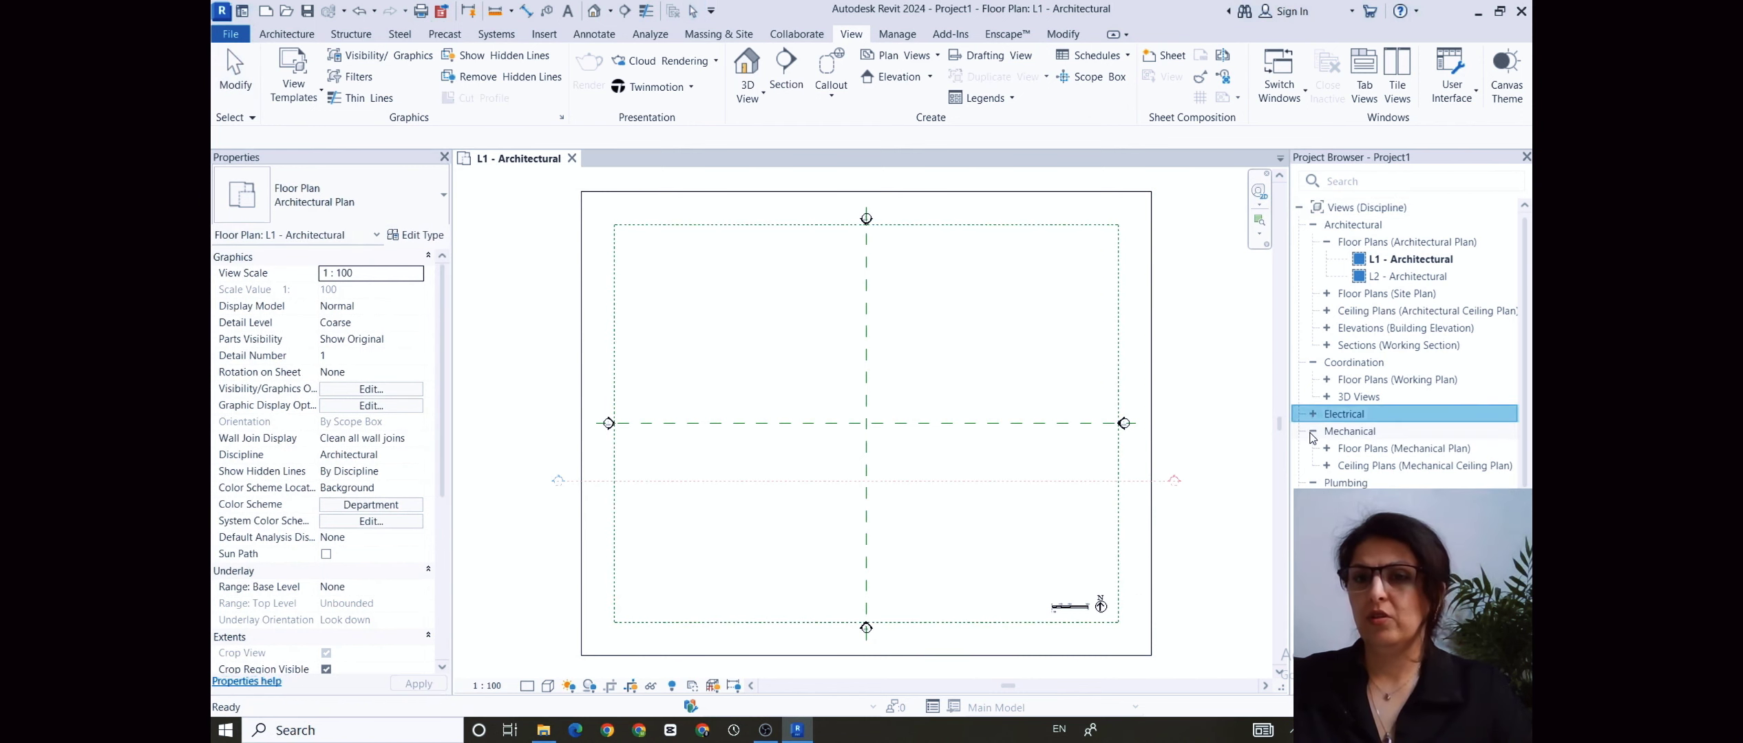
left_click(1312, 431)
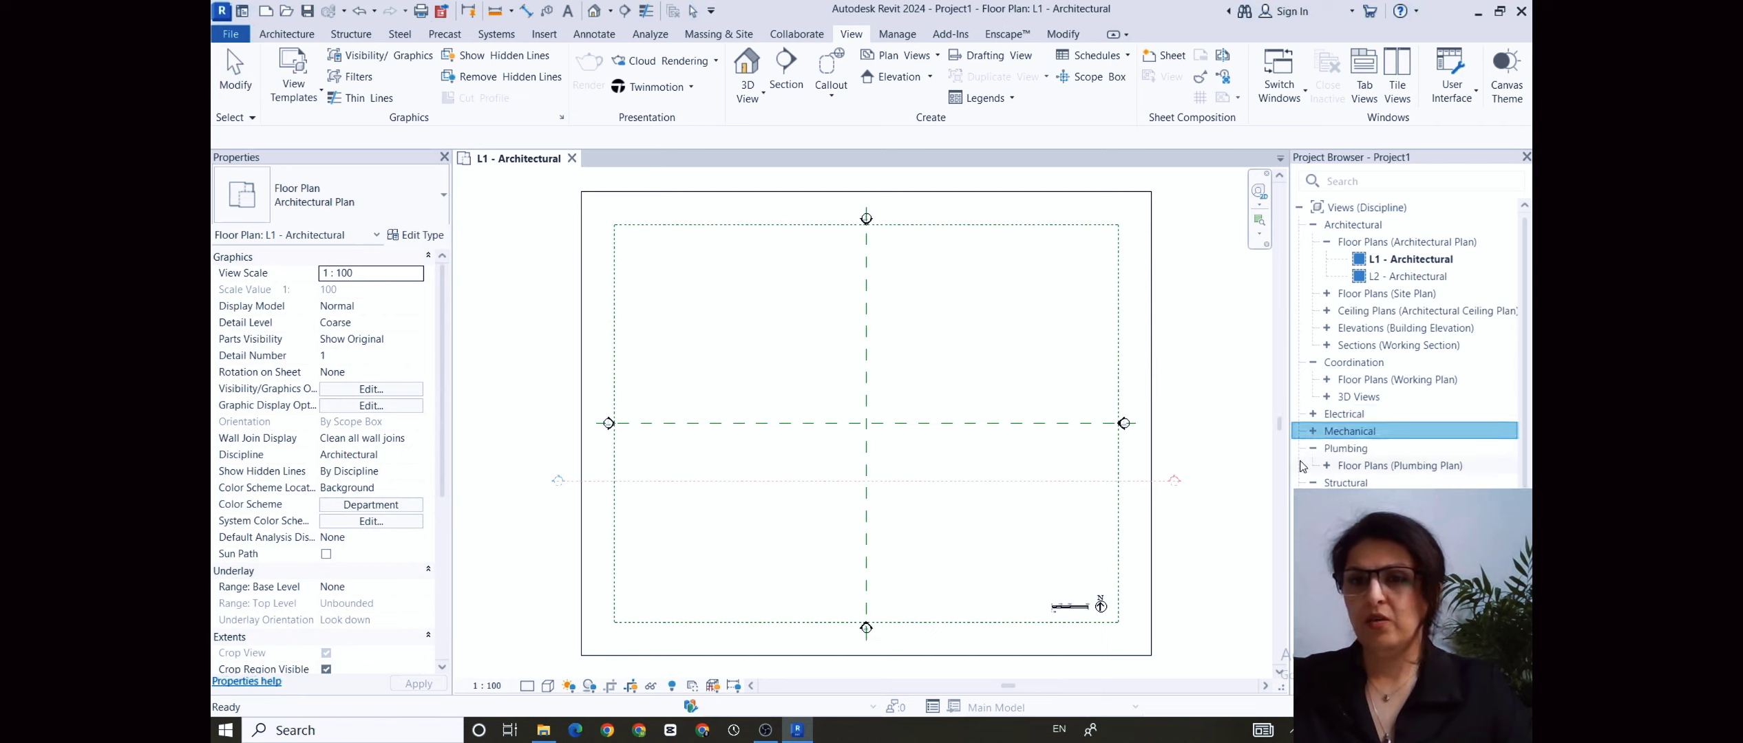
left_click(1313, 449)
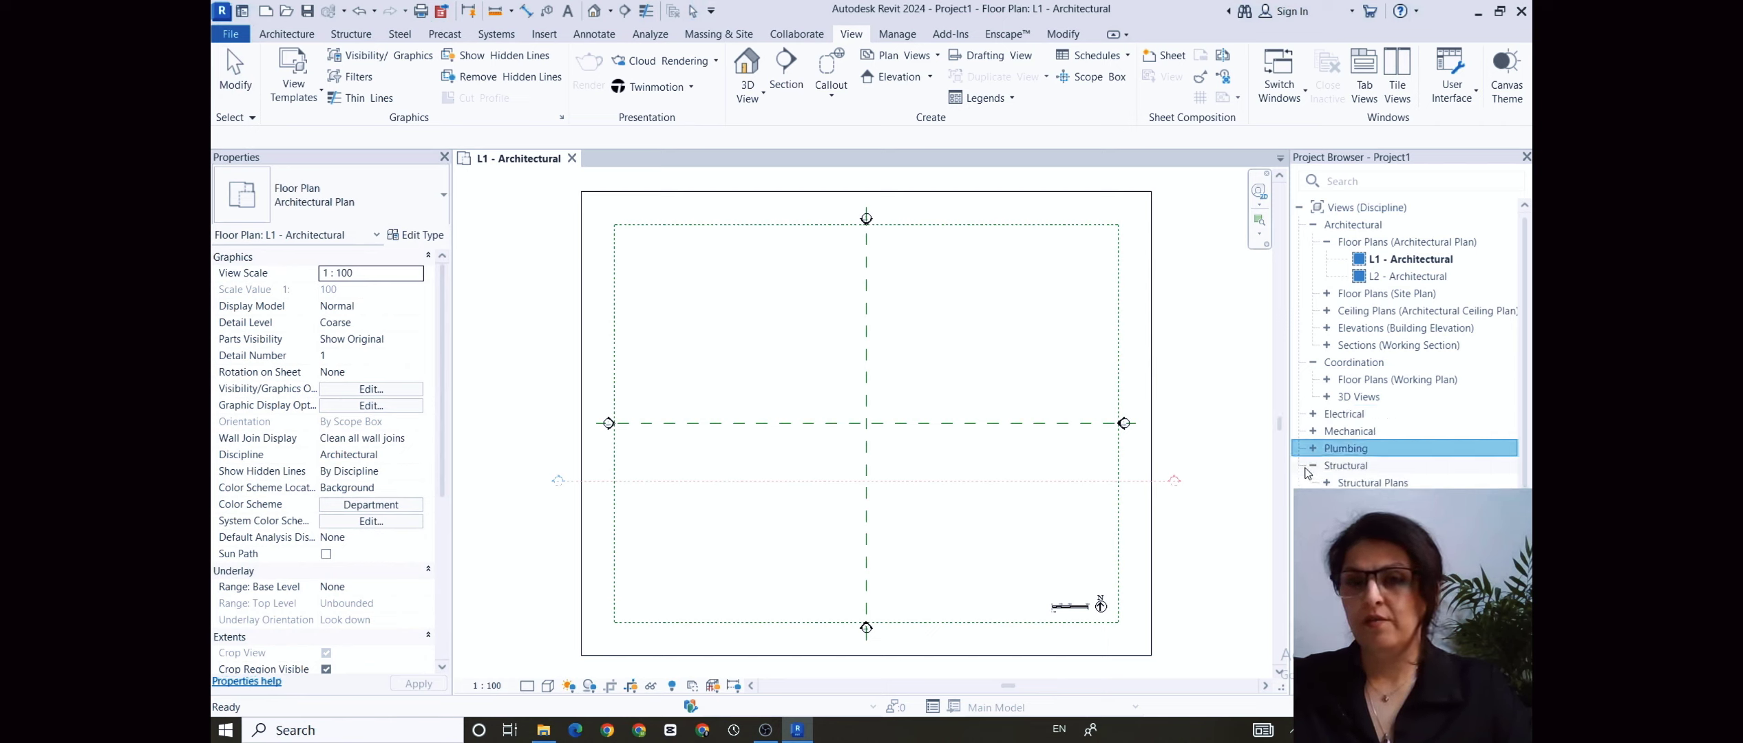
left_click(1312, 467)
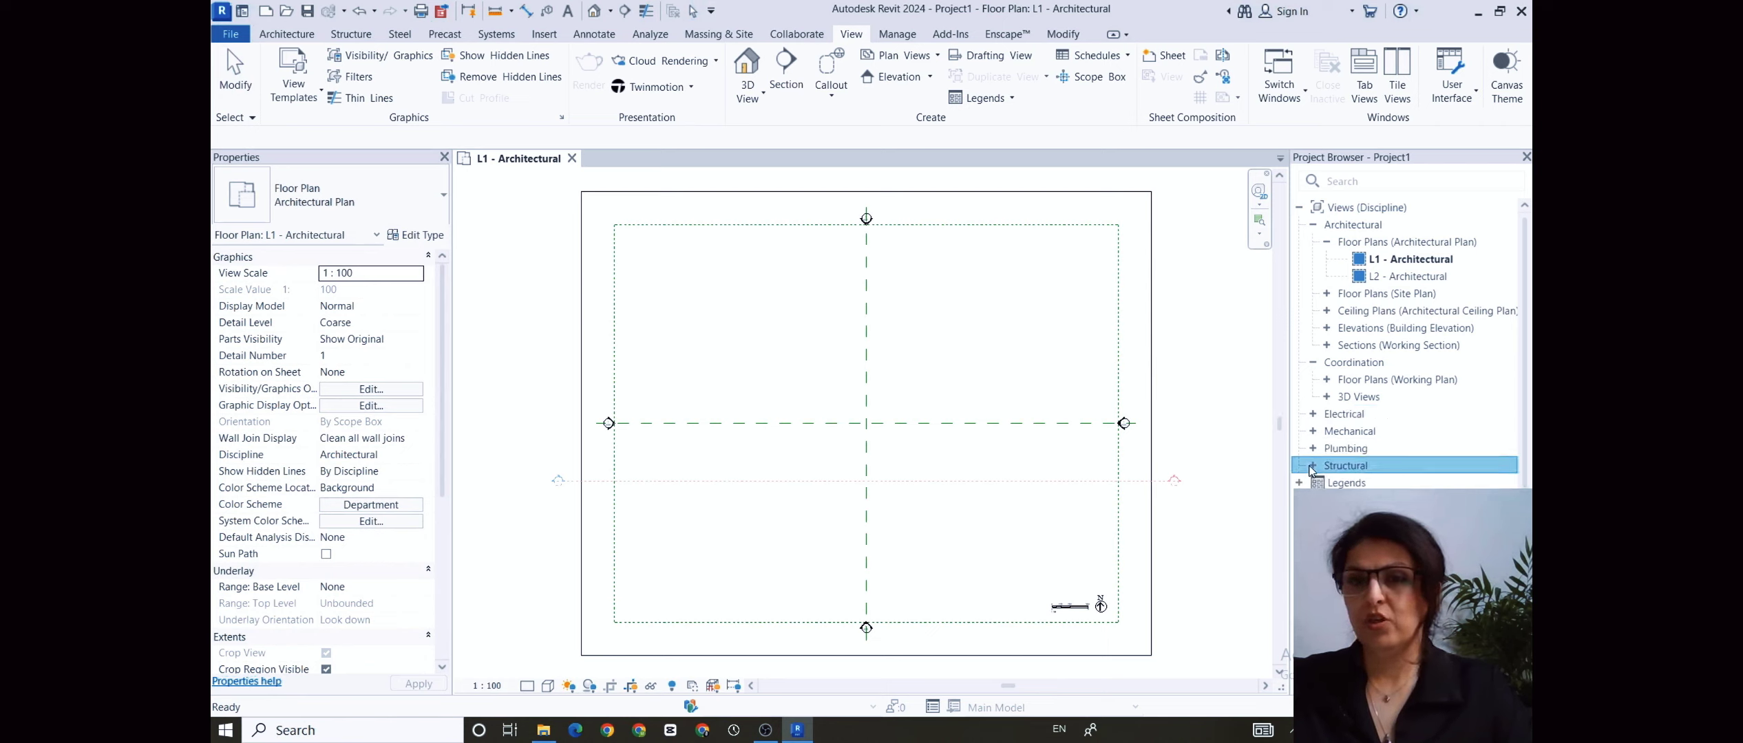
left_click(1312, 364)
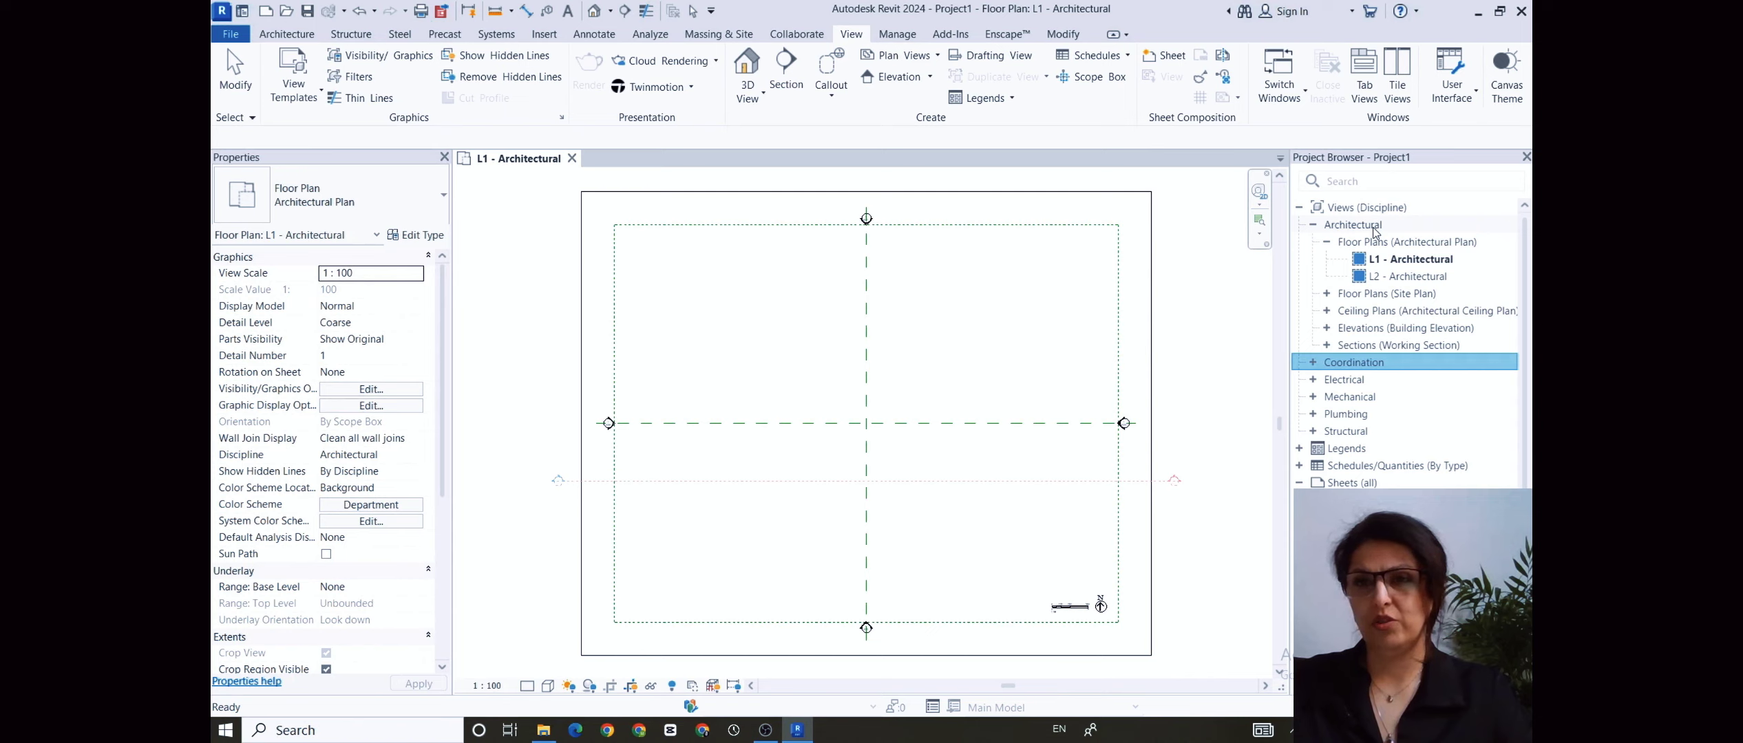
- Open the L2 - Architectural floor plan and the East - Architectural building elevation
left_click(1429, 277)
double_click(1429, 278)
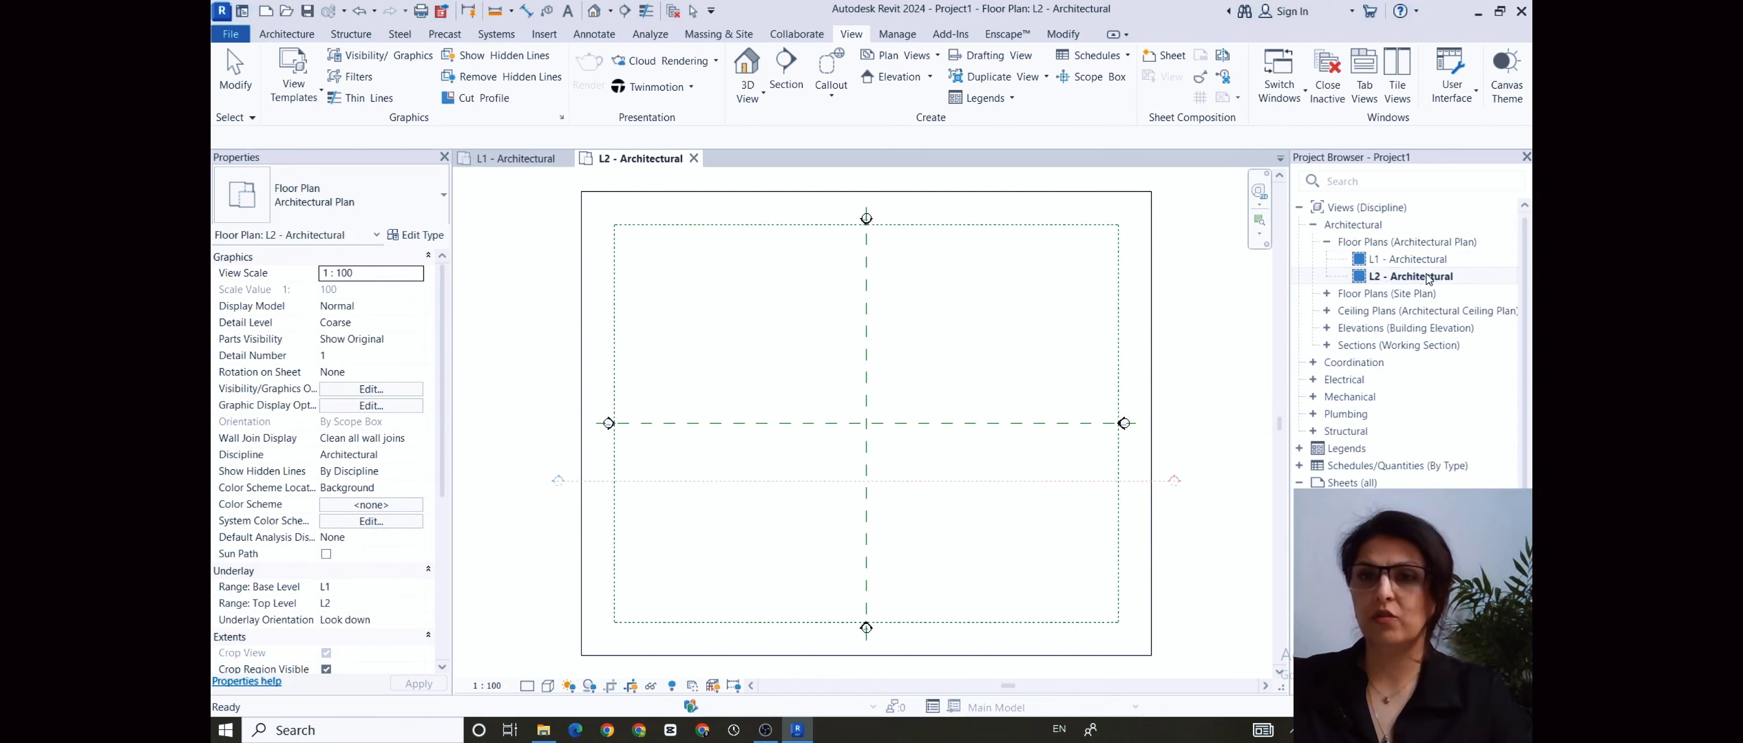
left_click(1328, 329)
left_click(1399, 347)
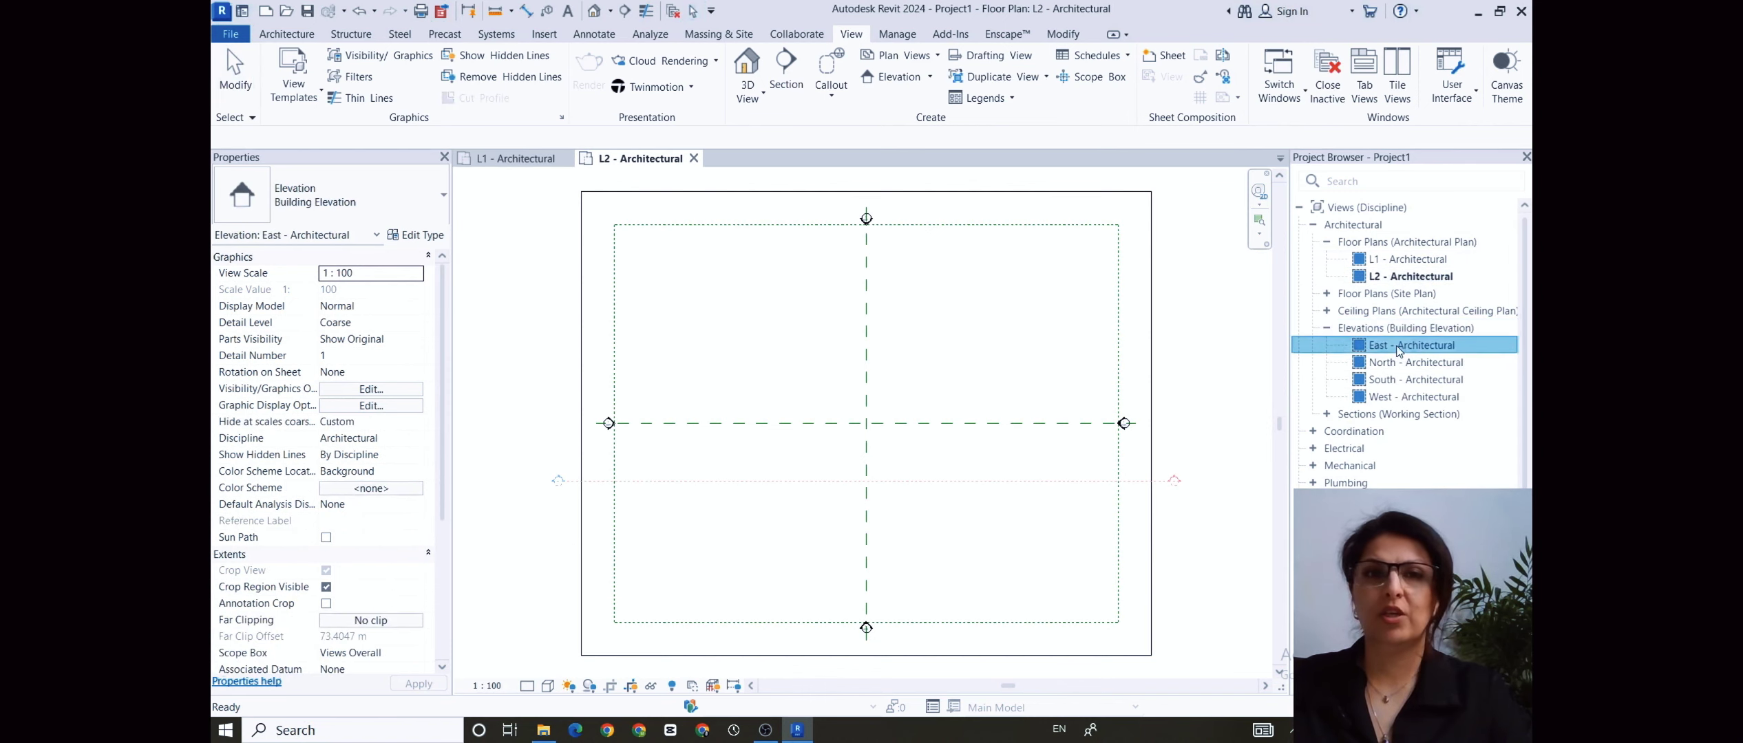
left_click(1400, 346)
double_click(1362, 351)
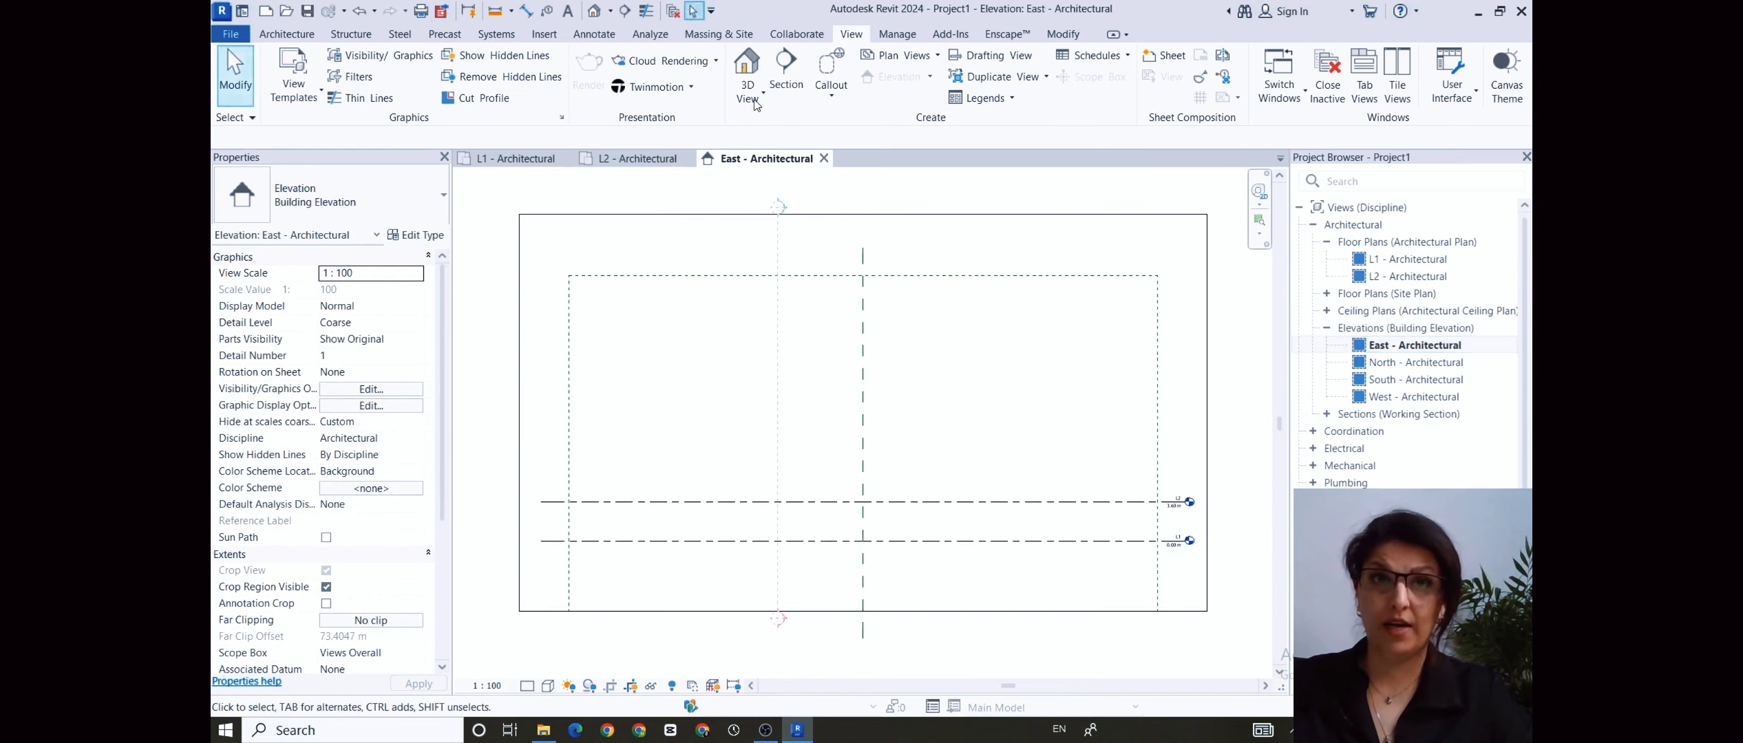
- Open the default 3D view, then cycle through the open L1, L2 and East views and return to 3D
left_click(596, 14)
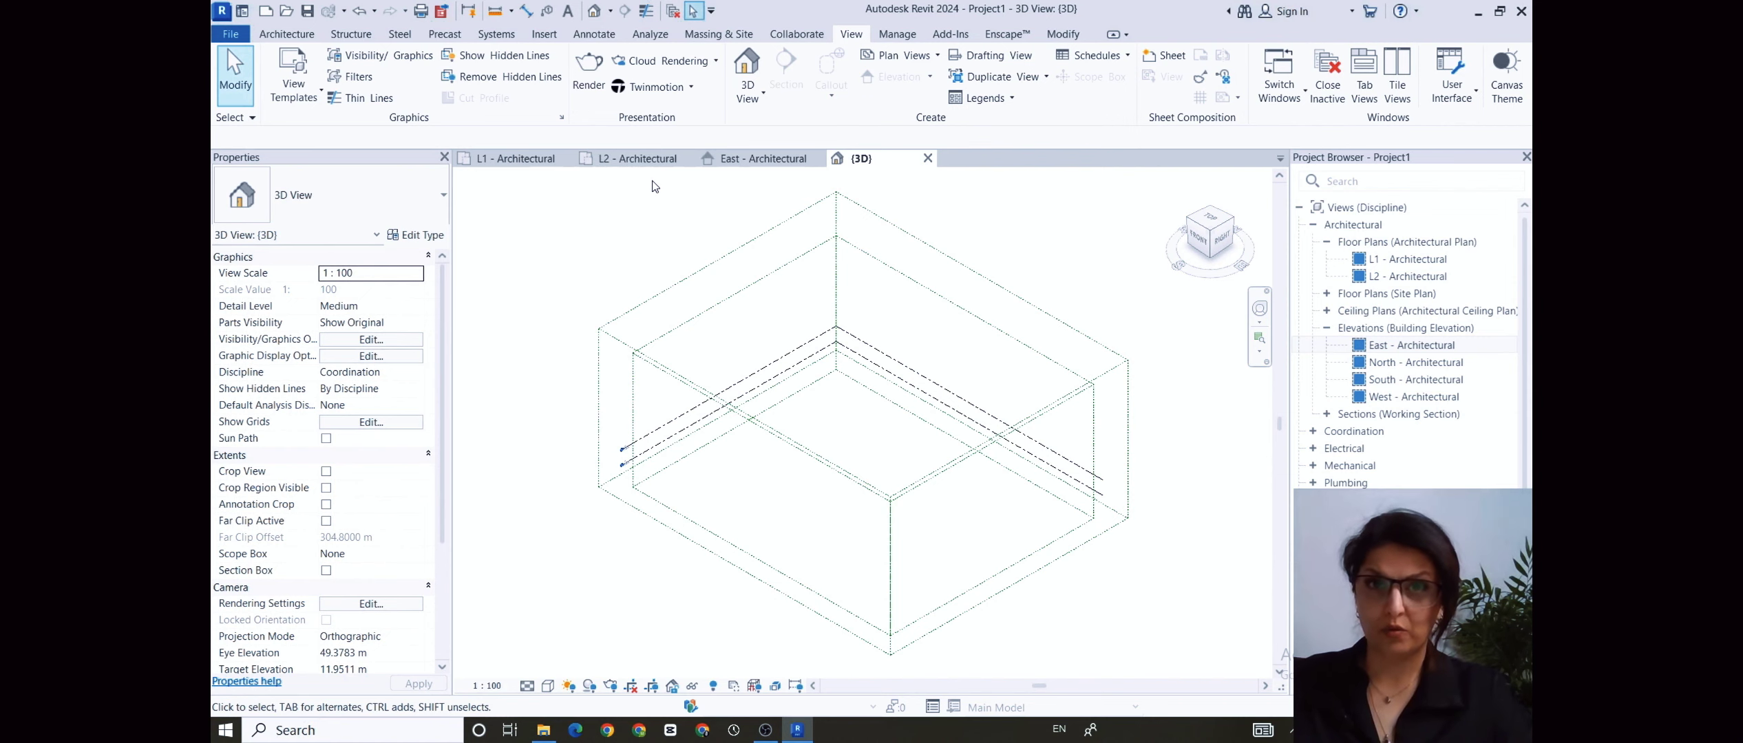
left_click(524, 158)
left_click(630, 158)
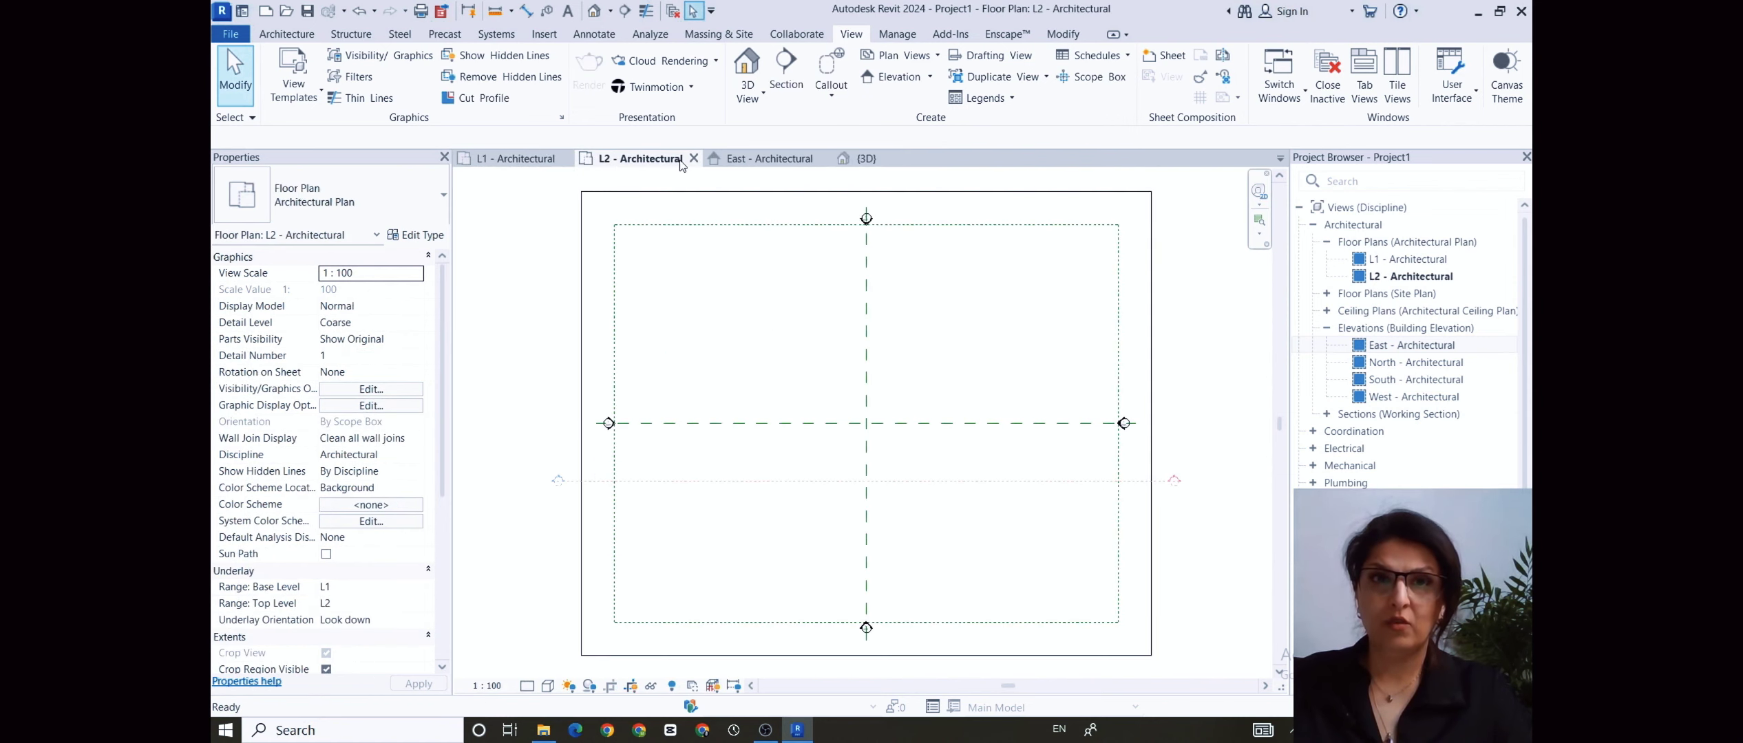
left_click(735, 162)
left_click(888, 160)
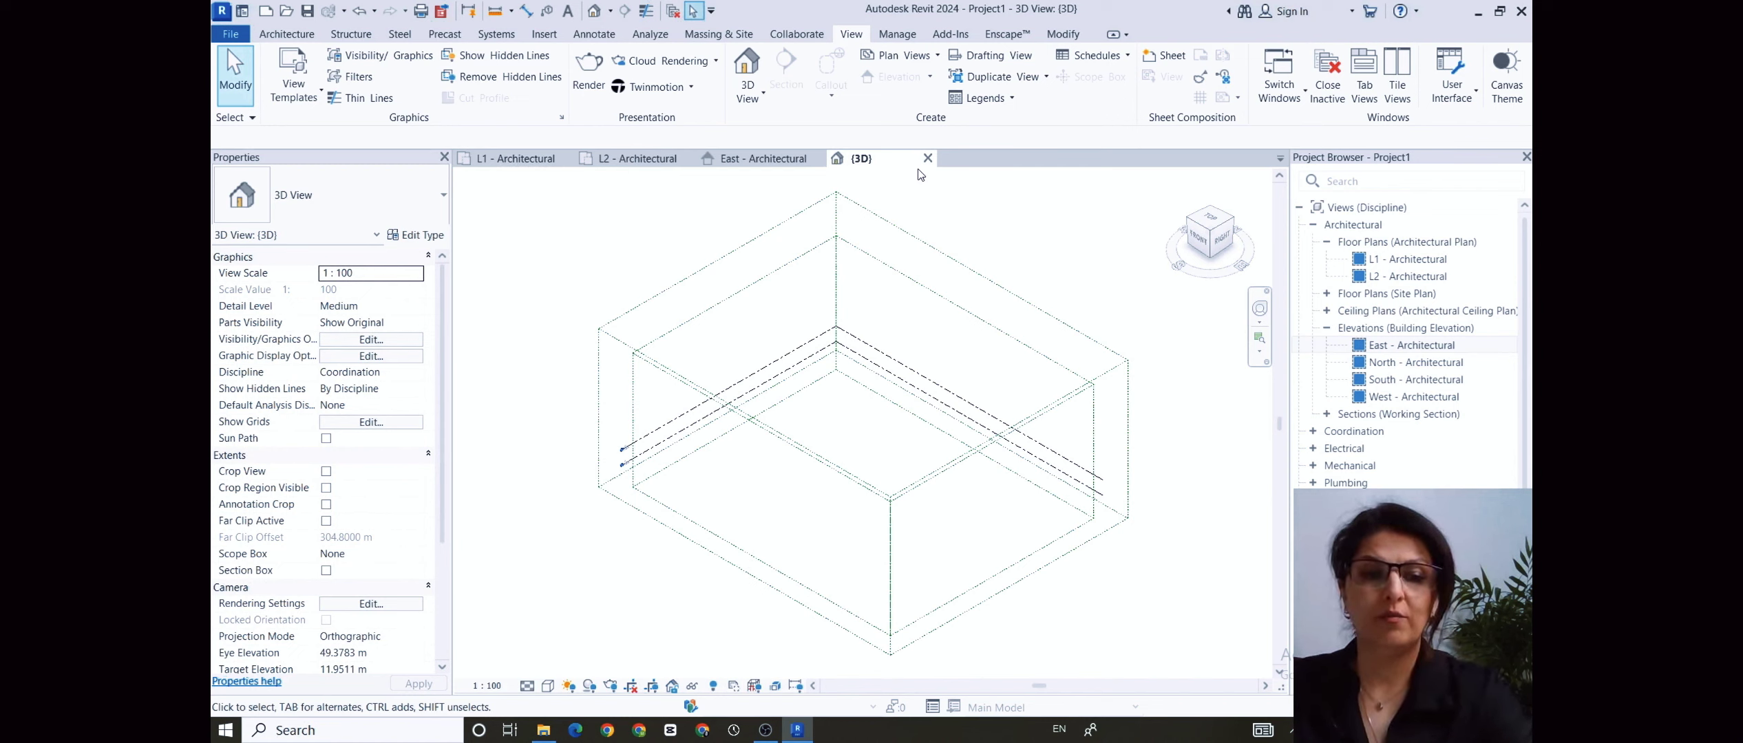
- Cycle through the open L1, L2, East and 3D views, finishing on the East - Architectural elevation
key("ctrl+Tab")
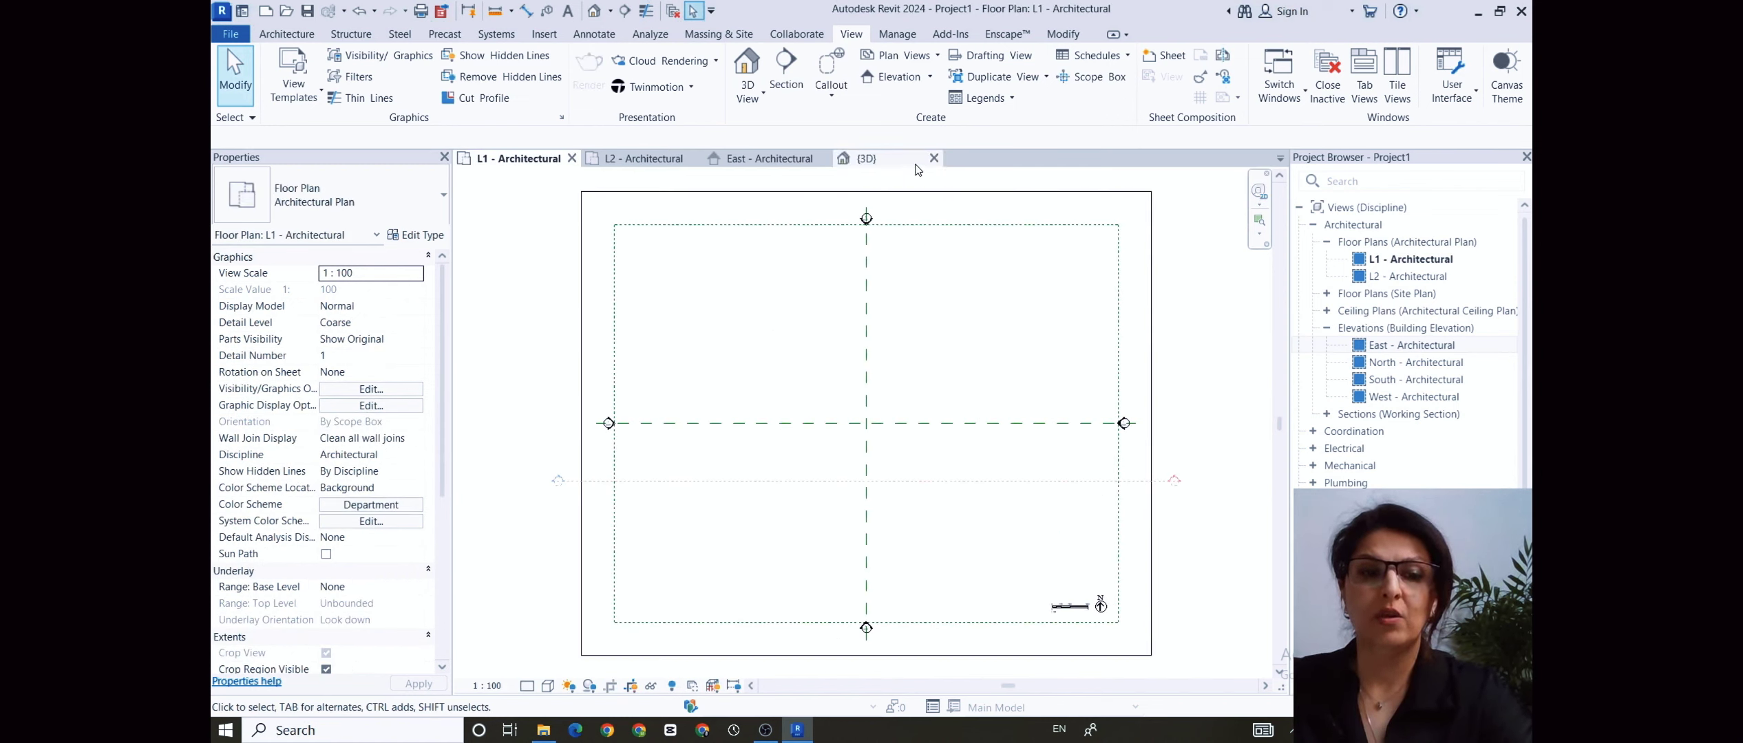
key("ctrl+Tab")
key("ctrl+Tab")
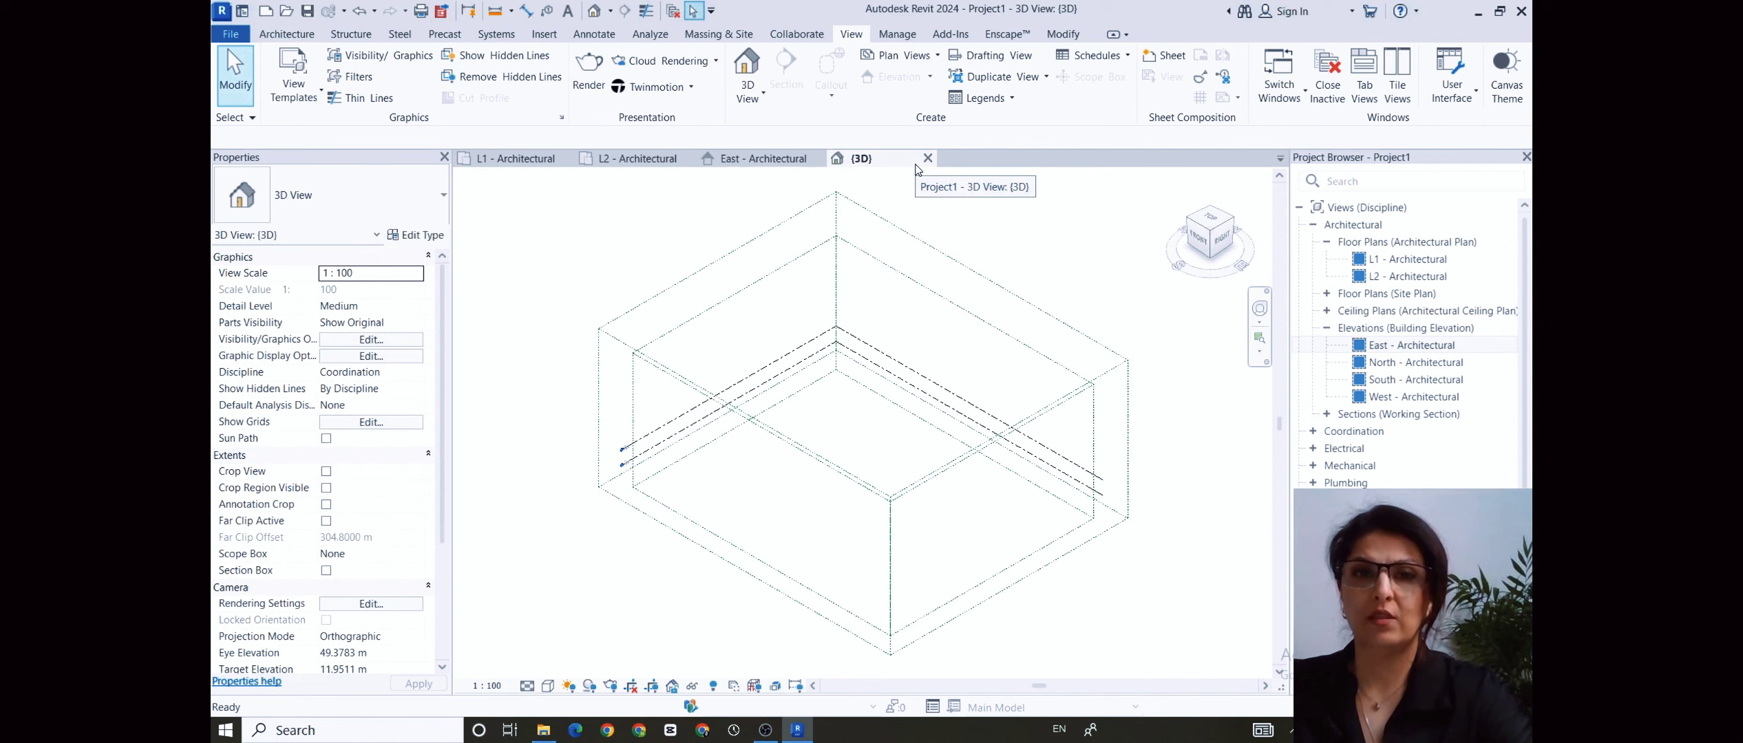
key("ctrl+Tab")
key("ctrl+Tab")
key("ctrl+Tab")
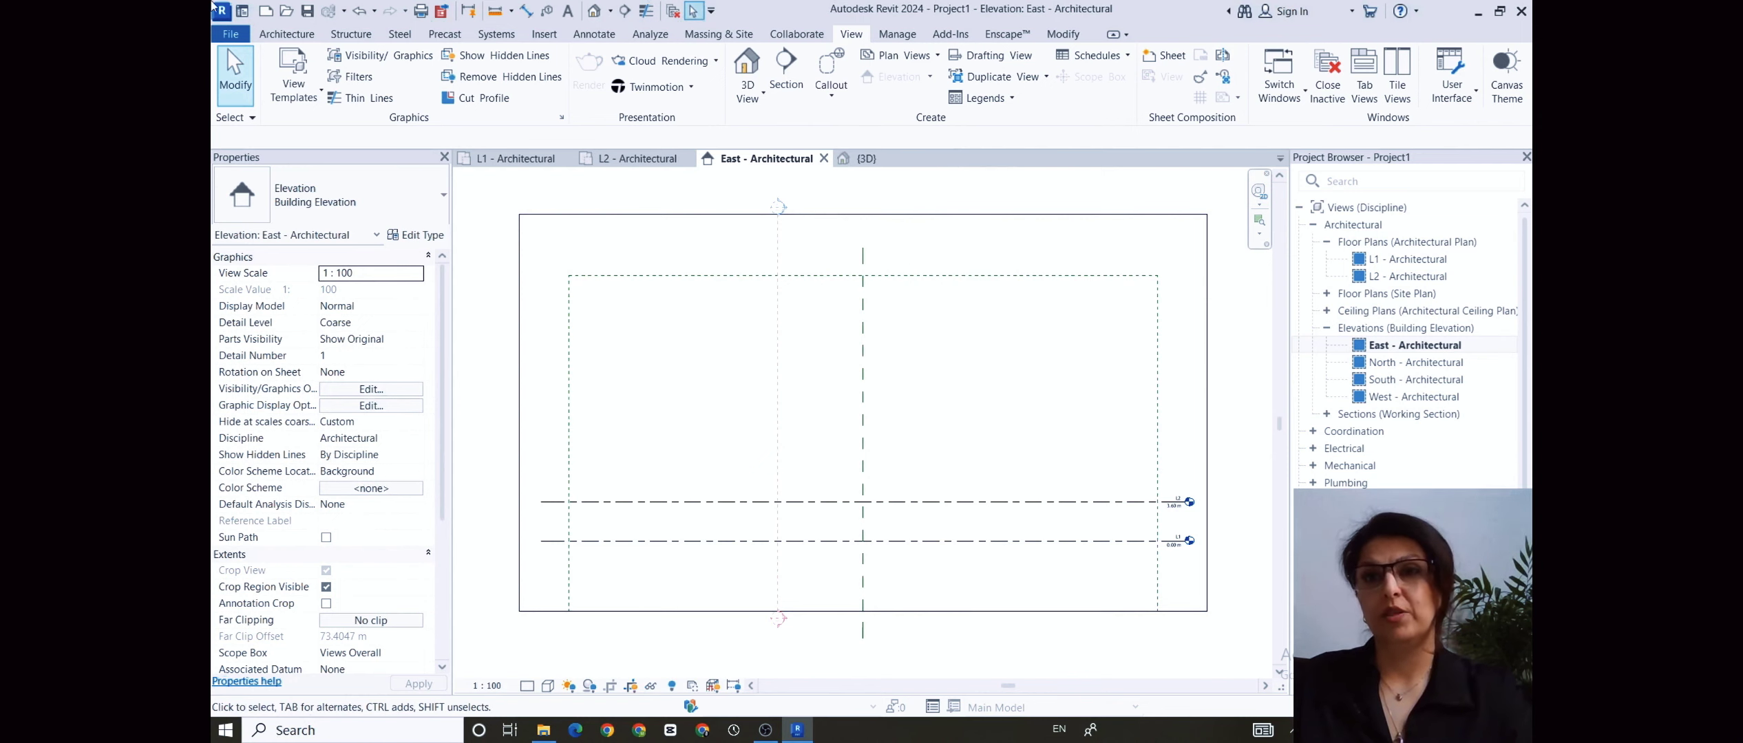
- Tile the four open views and fit the East elevation and the L1 floor plan within their tiles
left_click(1404, 67)
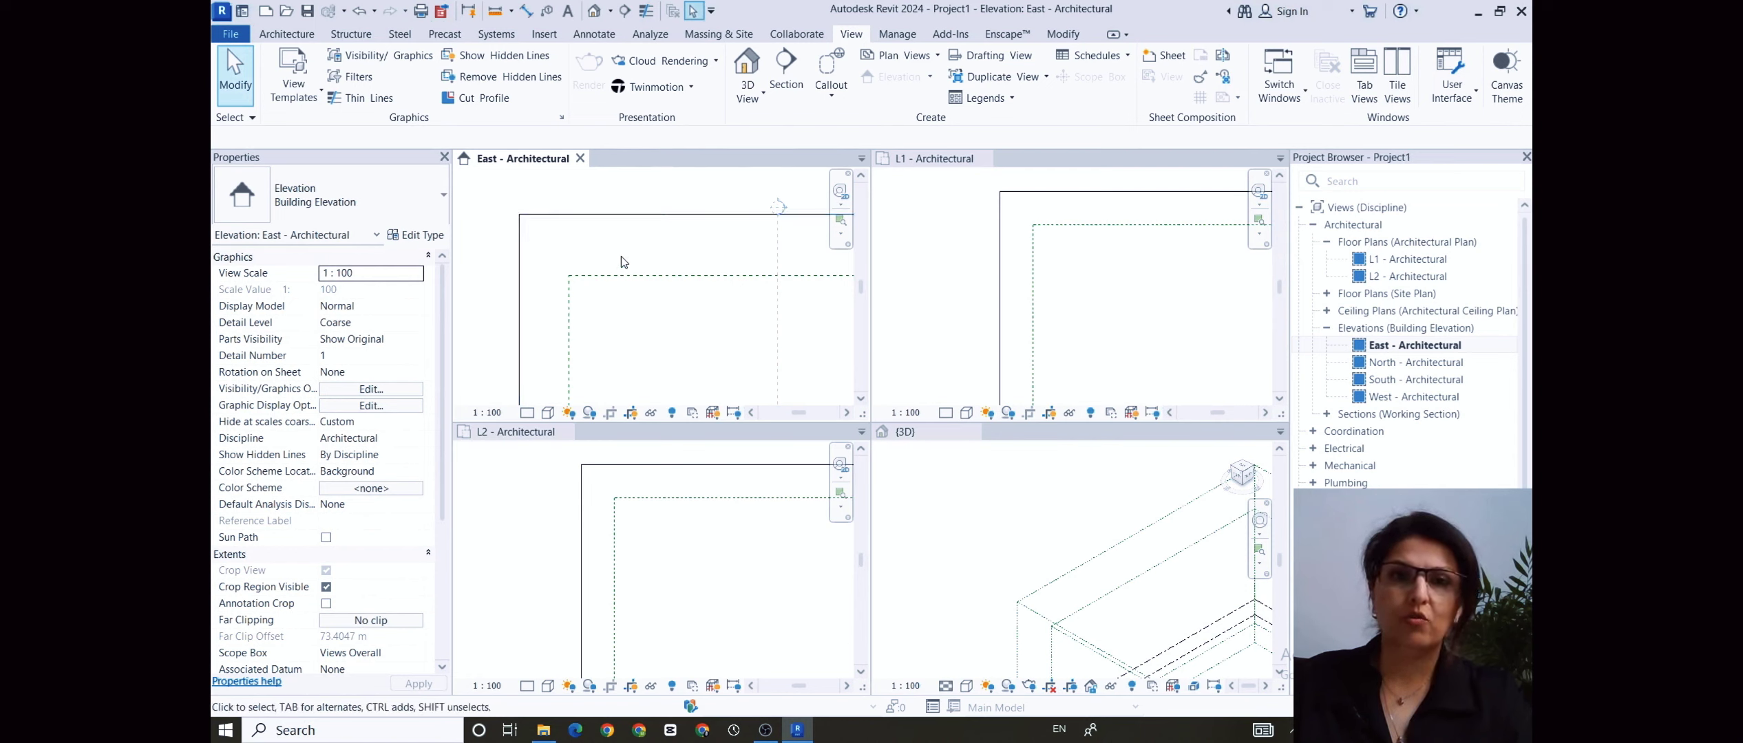
scroll(640, 265, "down", 3)
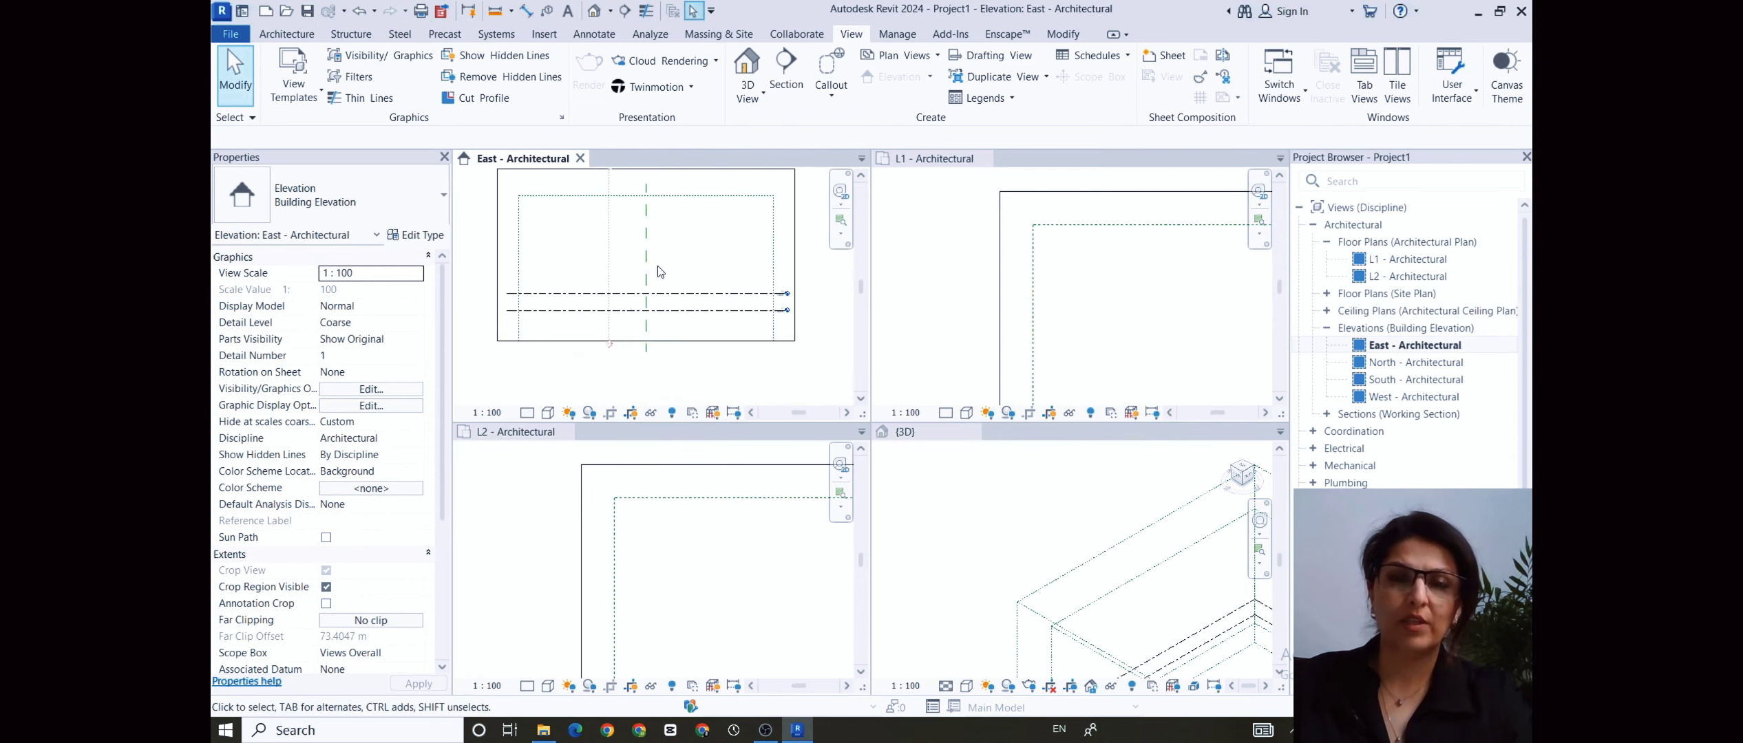
scroll(665, 279, "down", 2)
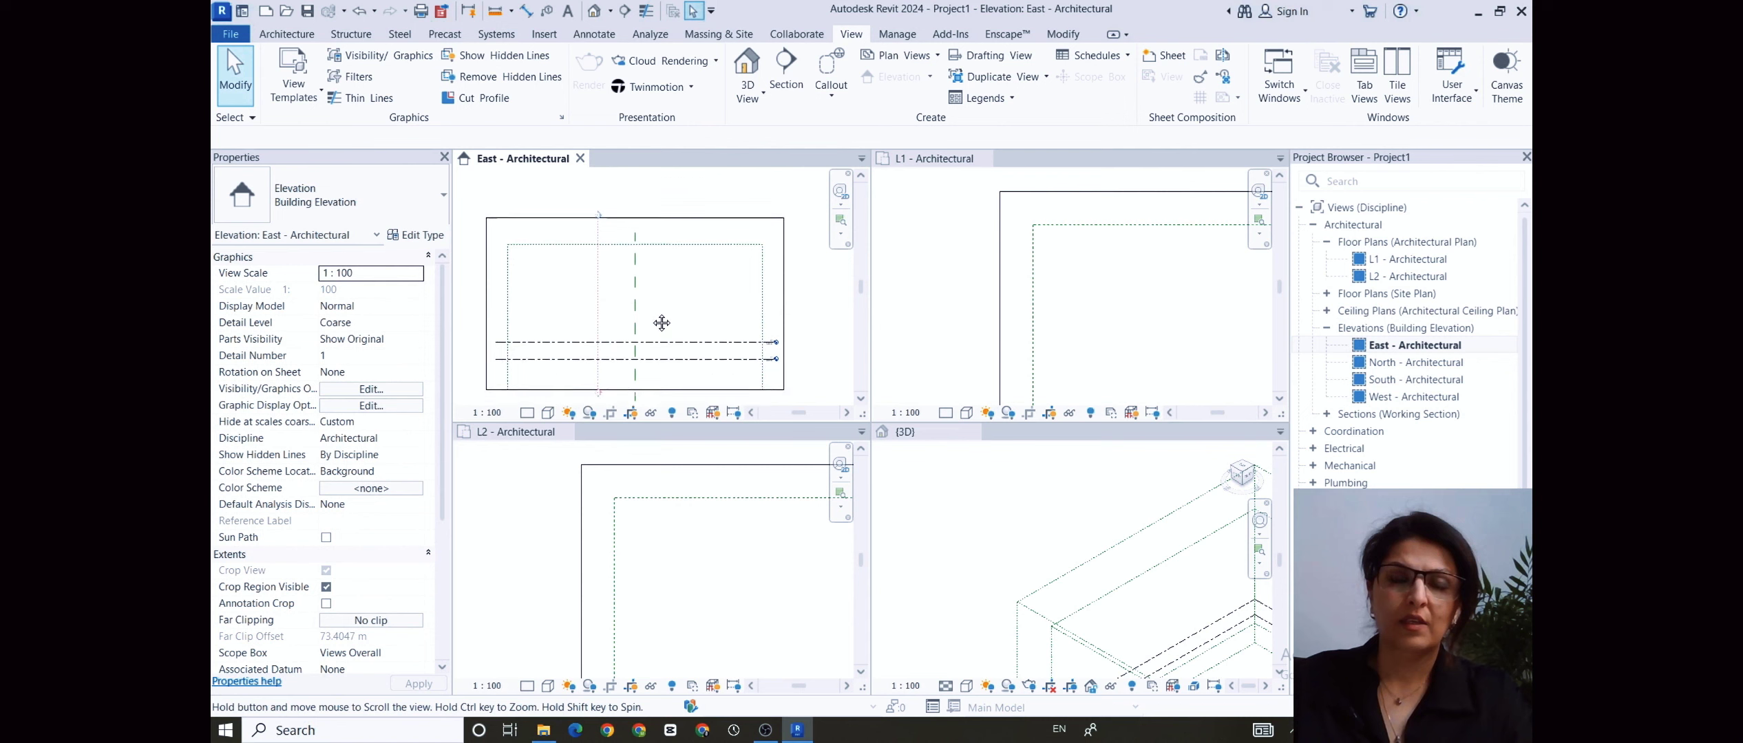
left_click(894, 296)
scroll(1115, 299, "down", 3)
middle_click_drag(1121, 299, 964, 244)
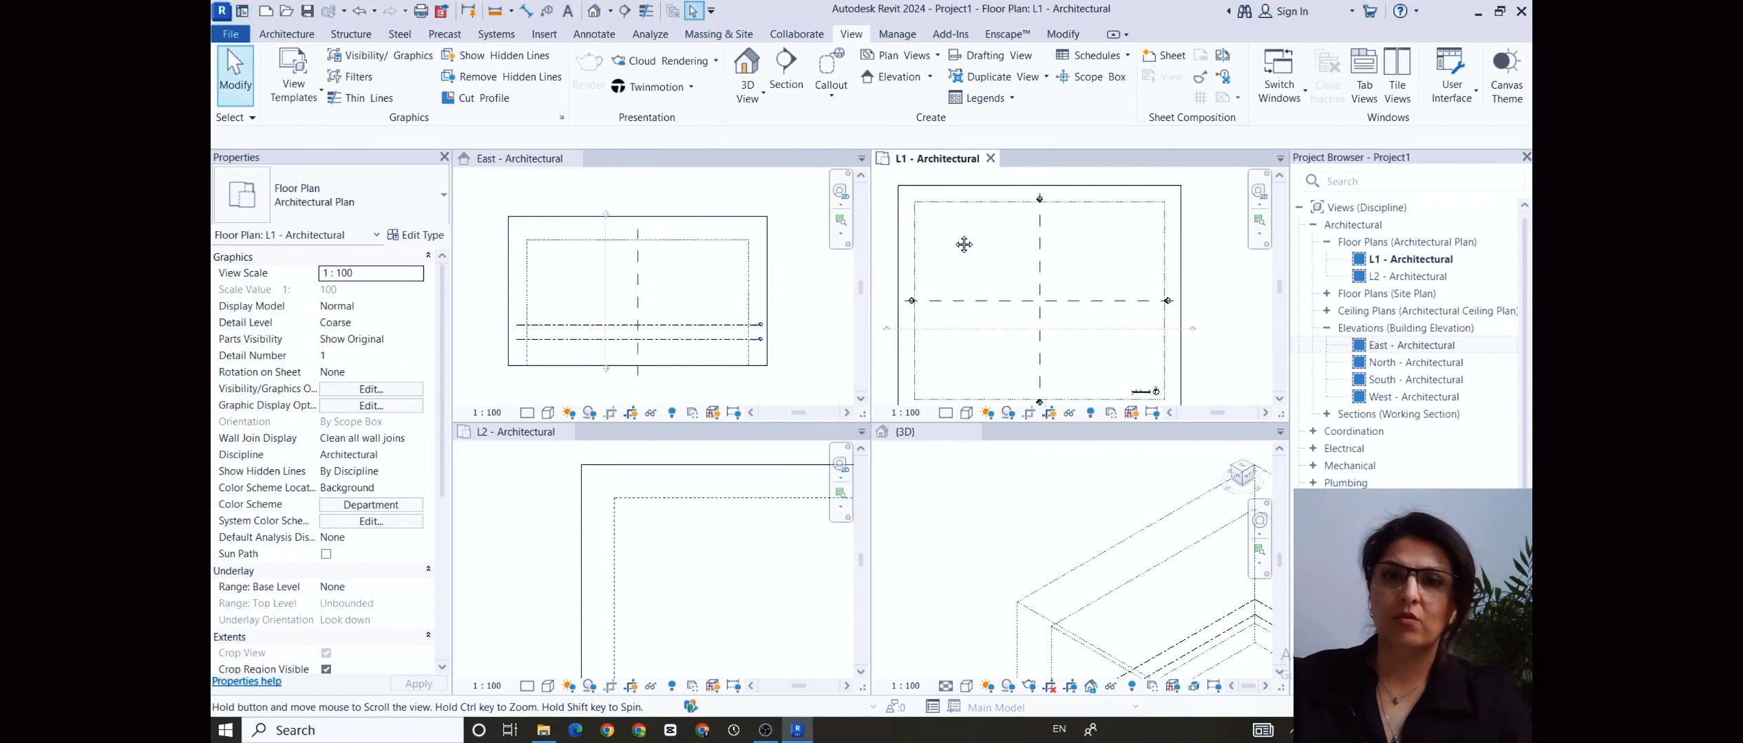
scroll(1077, 245, "down", 1)
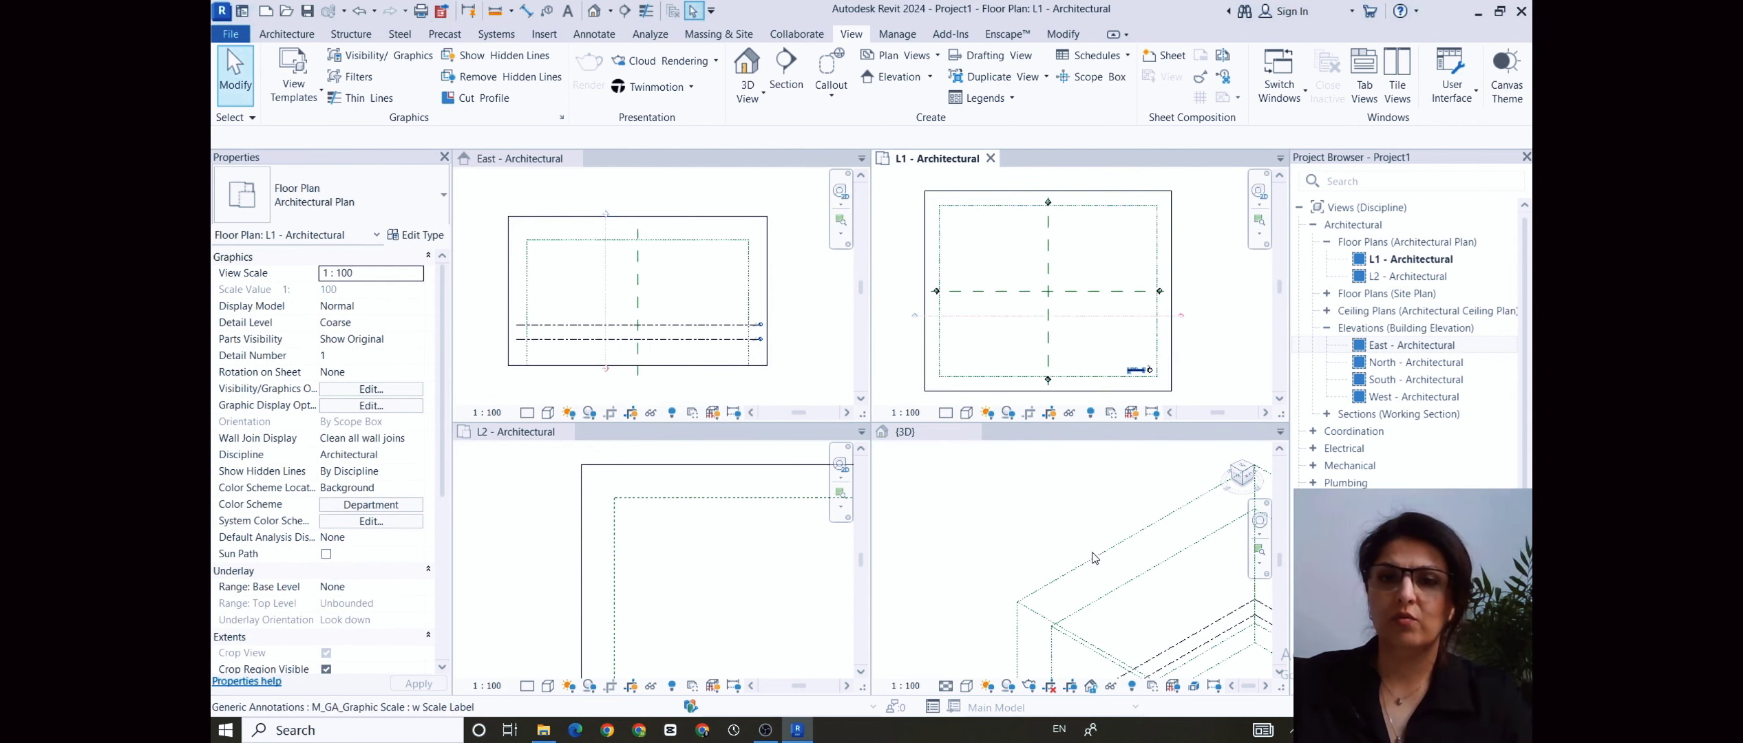
- Fit the 3D view in its tile, then activate the L2 - Architectural floor plan and fit it too
left_click(1126, 565)
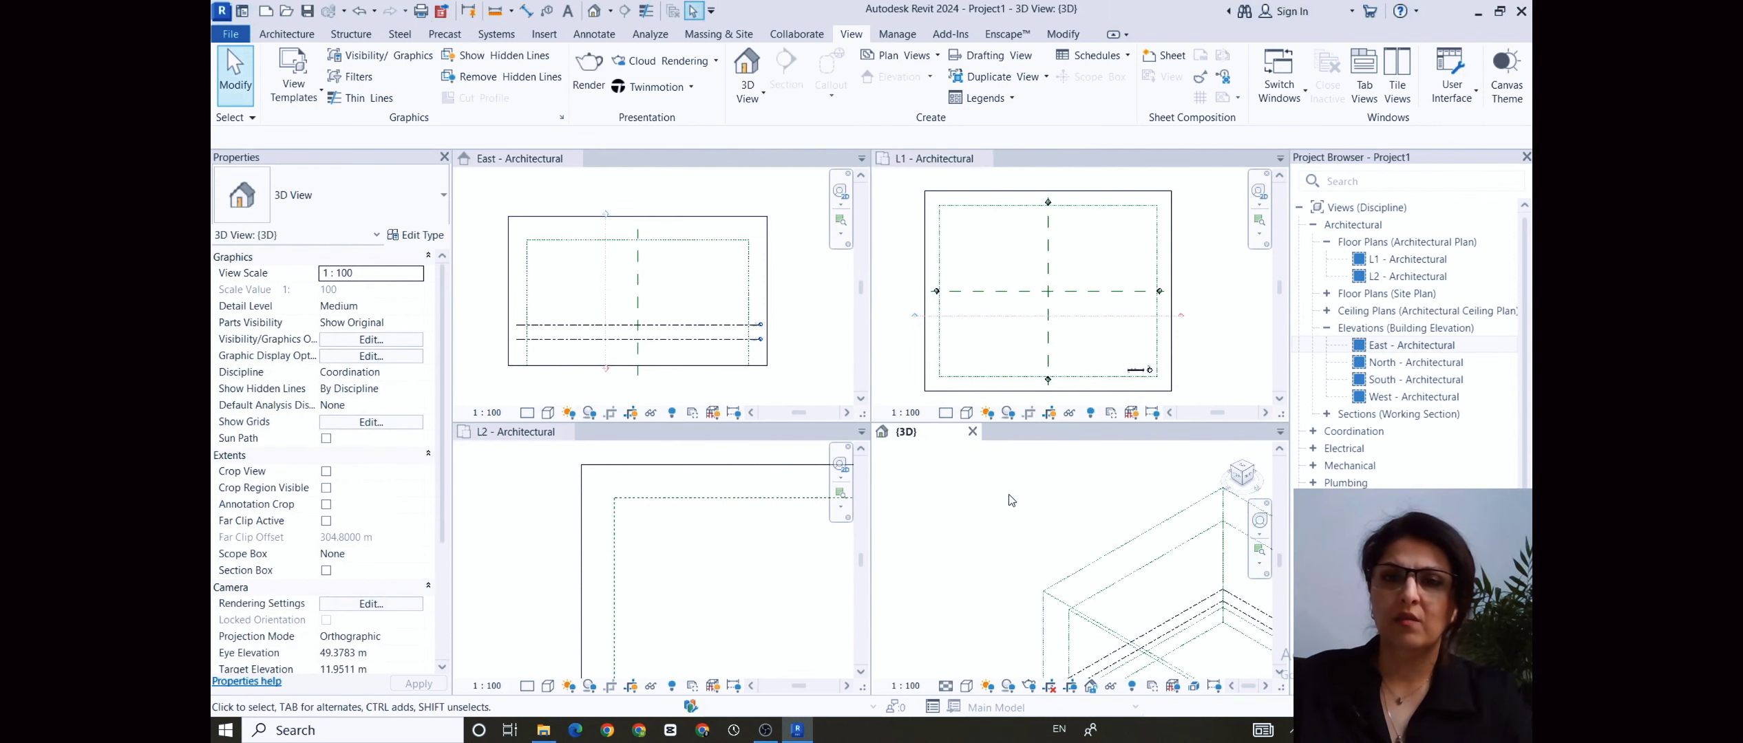
middle_click_drag(1095, 560, 958, 504)
scroll(1129, 585, "down", 3)
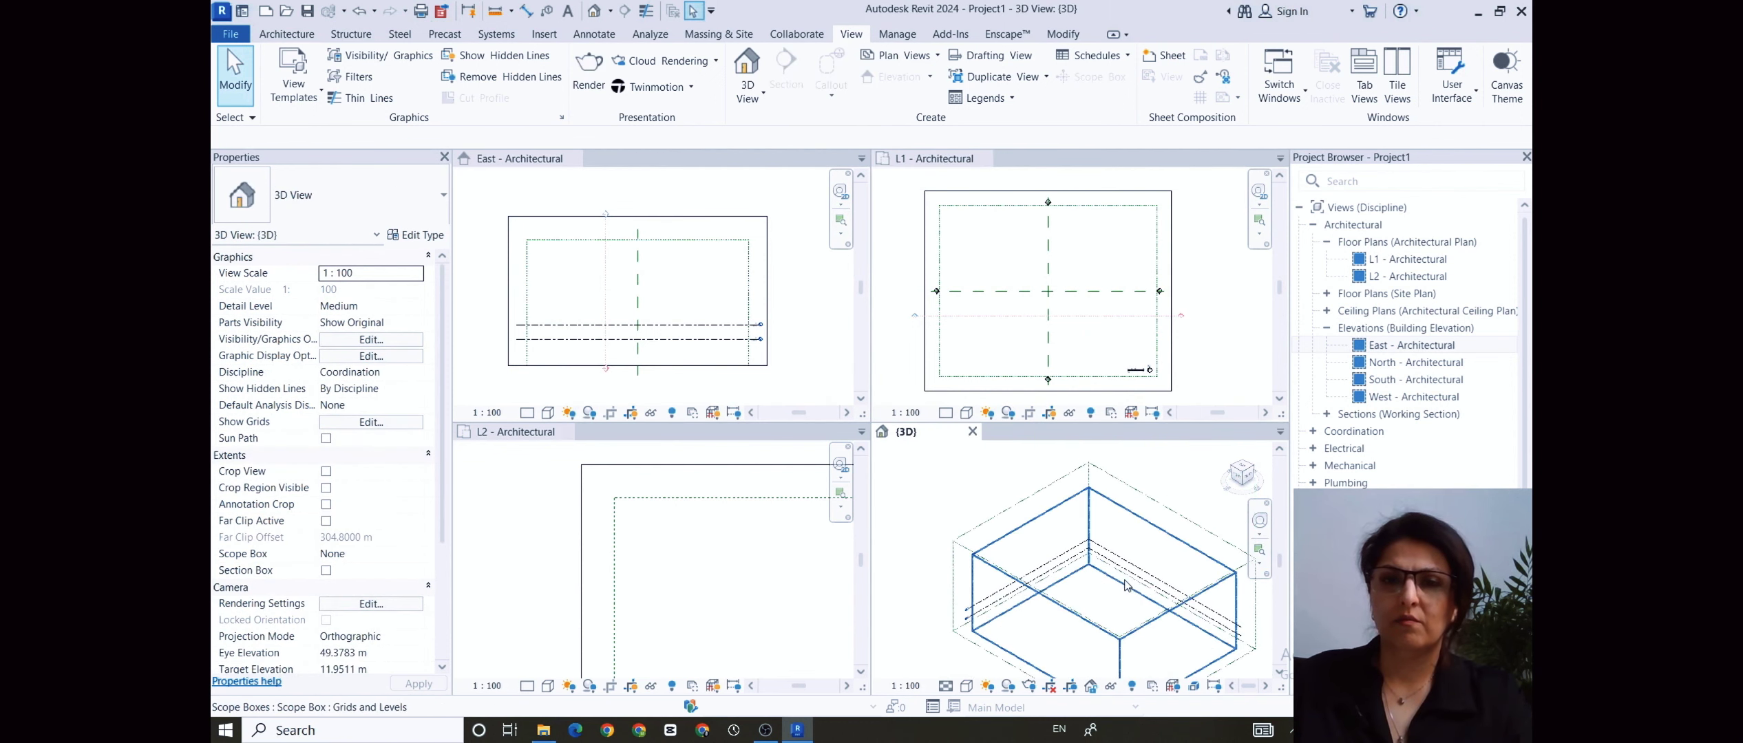
middle_click_drag(1129, 585, 1084, 561)
left_click(761, 546)
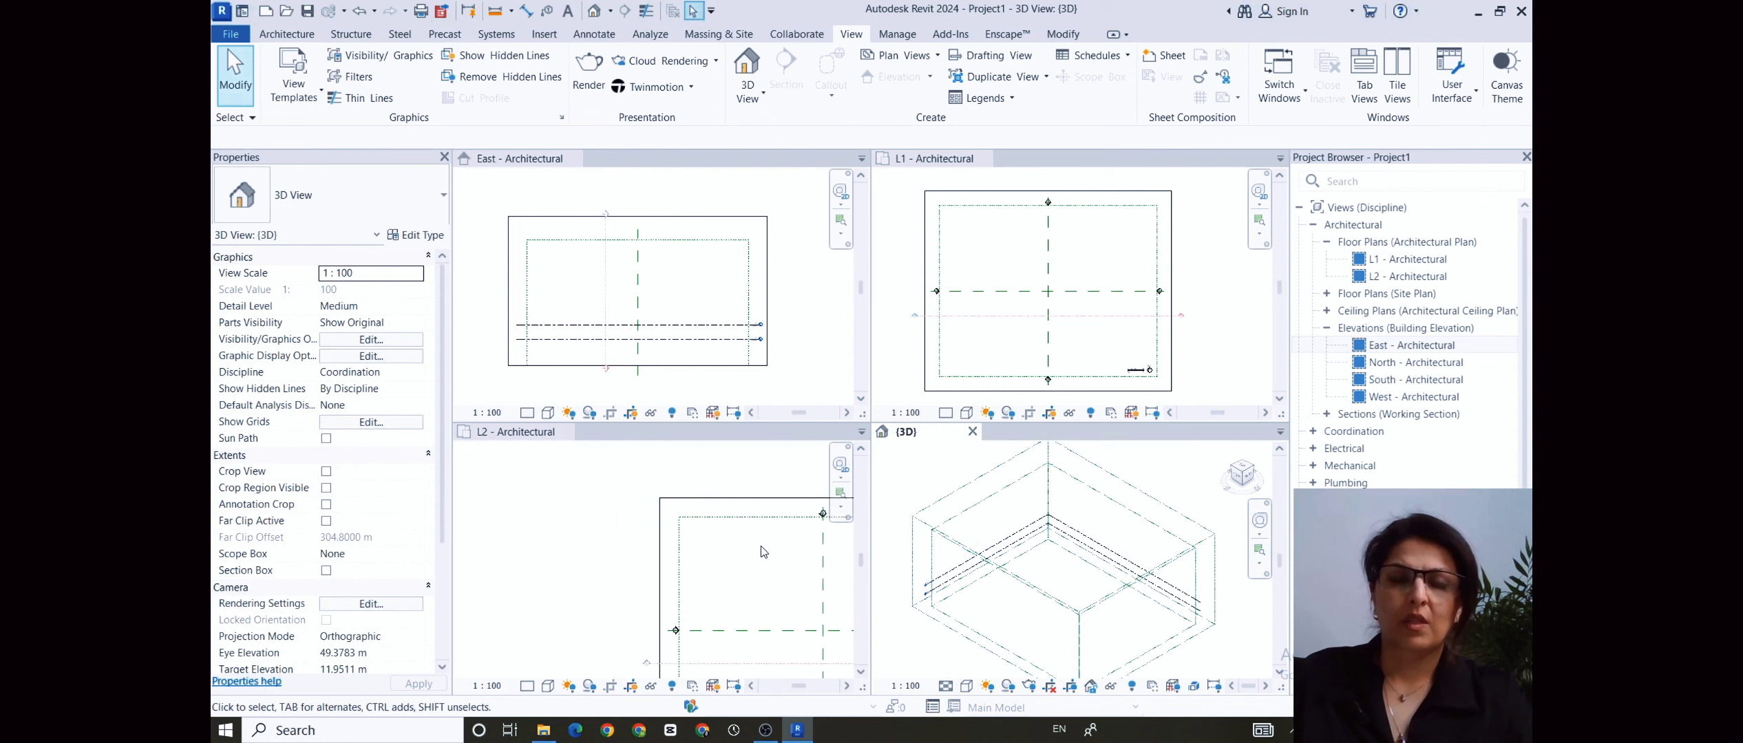
middle_click_drag(716, 556, 570, 529)
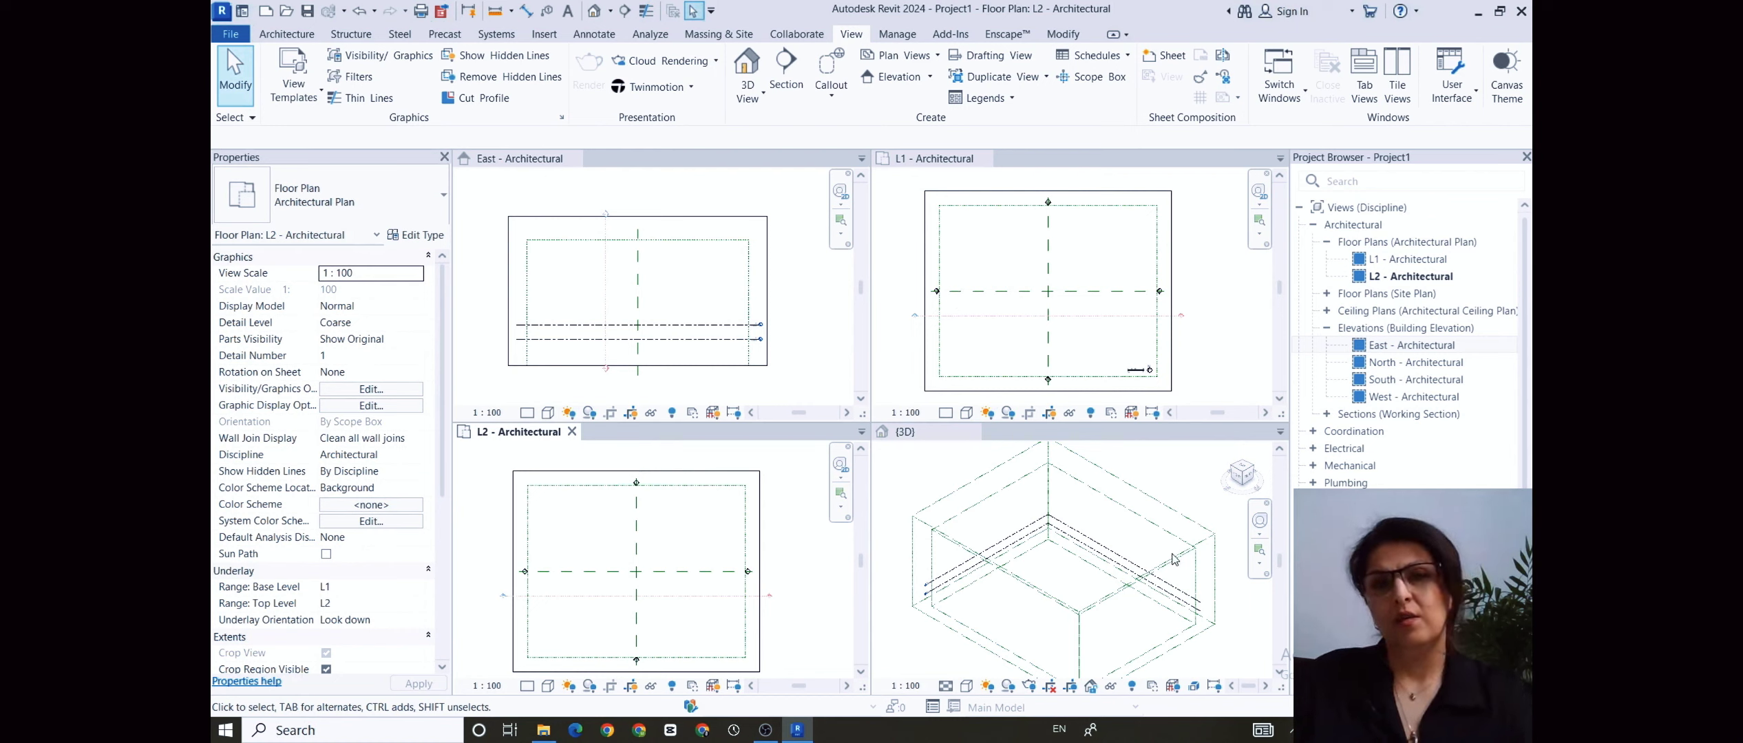
- Return the tiled views to a tabbed layout and close every view except the L2 - Architectural floor plan
left_click(1367, 70)
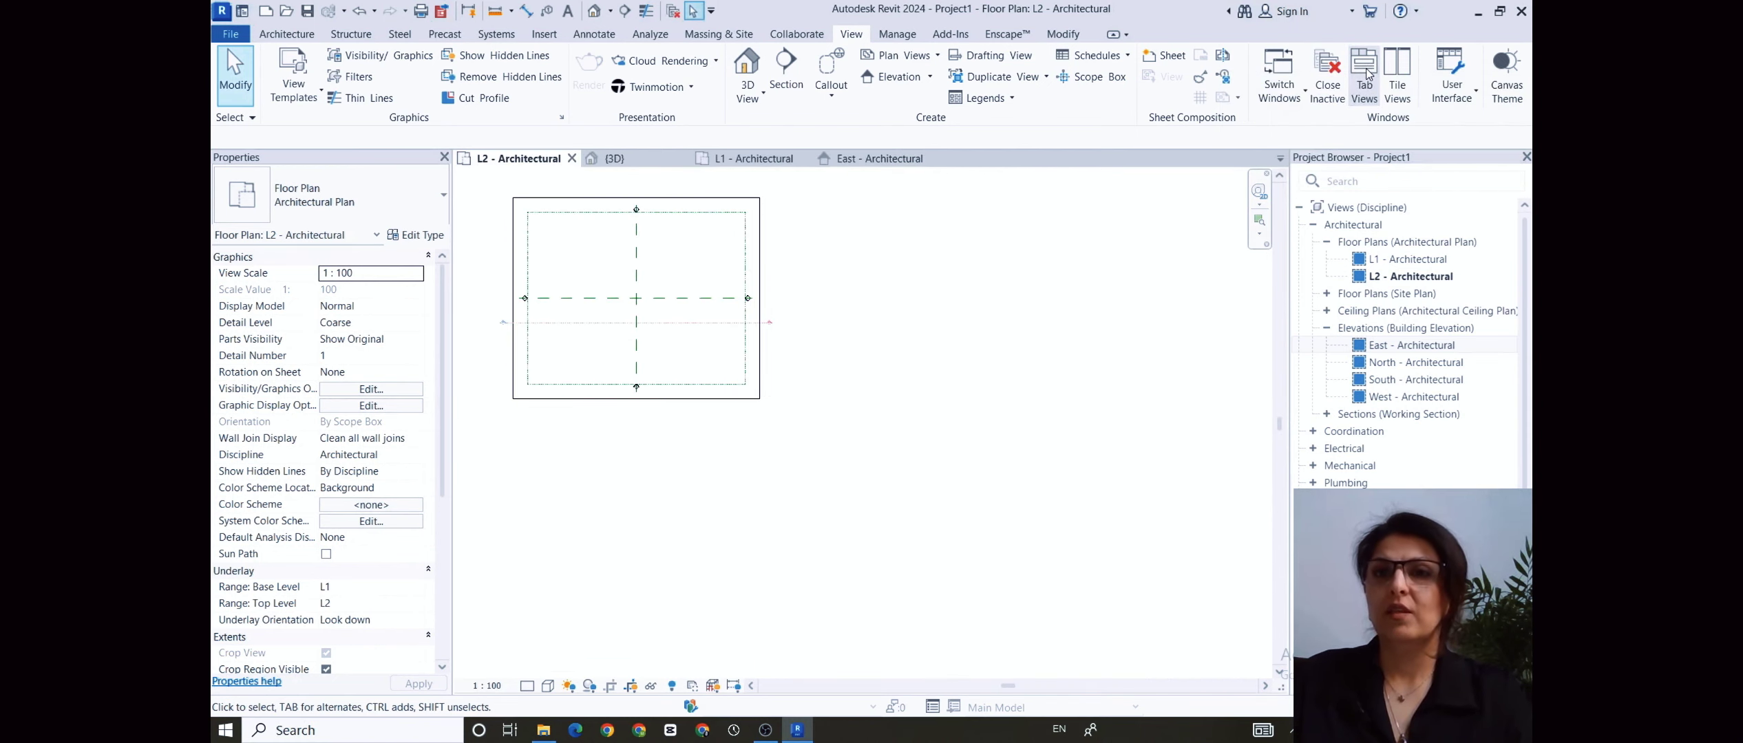
left_click(1328, 69)
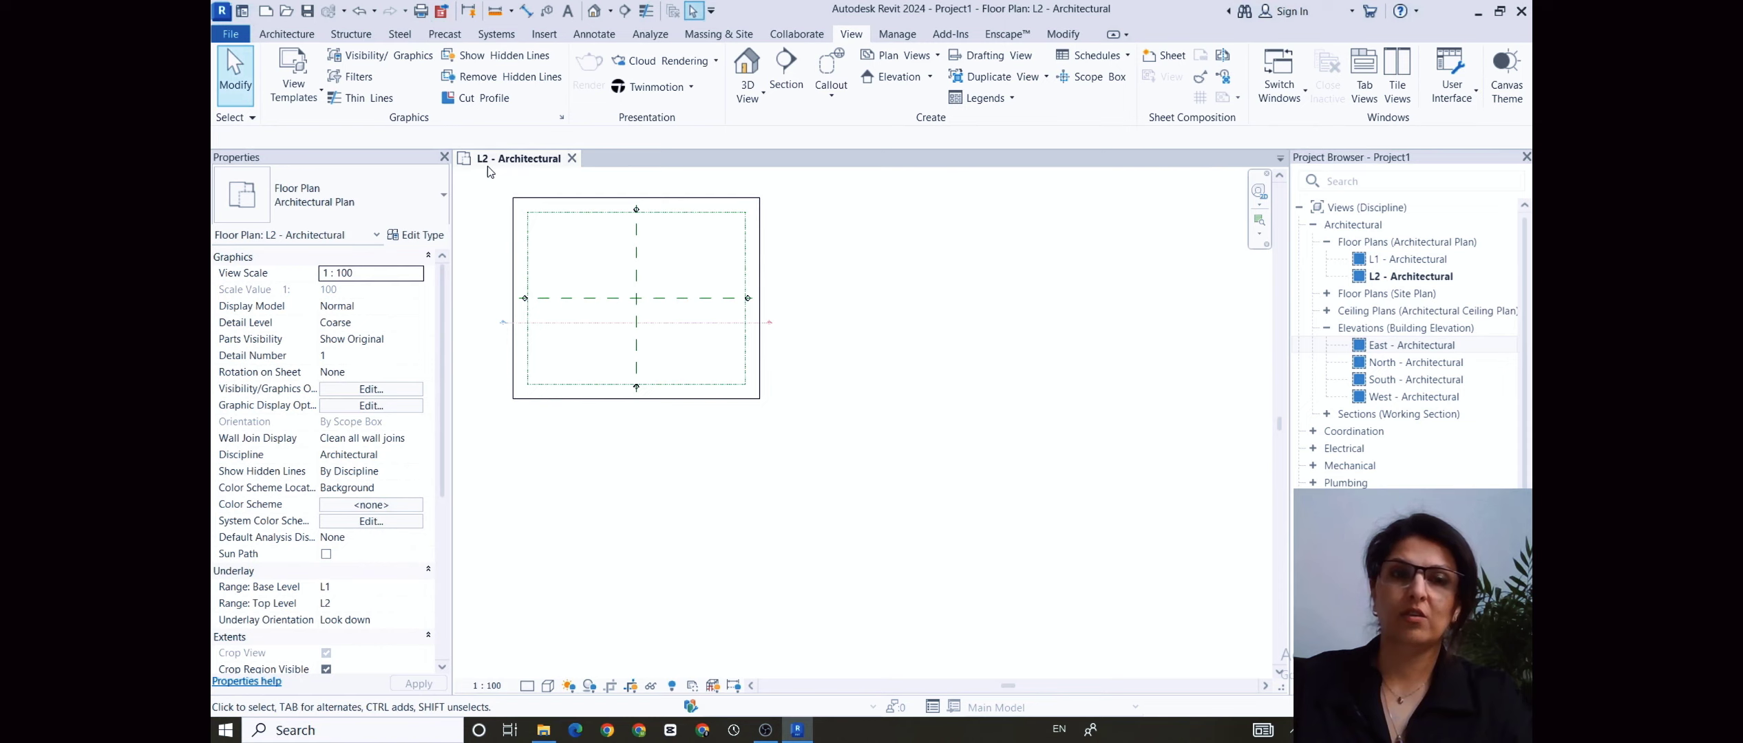
scroll(531, 260, "up", 4)
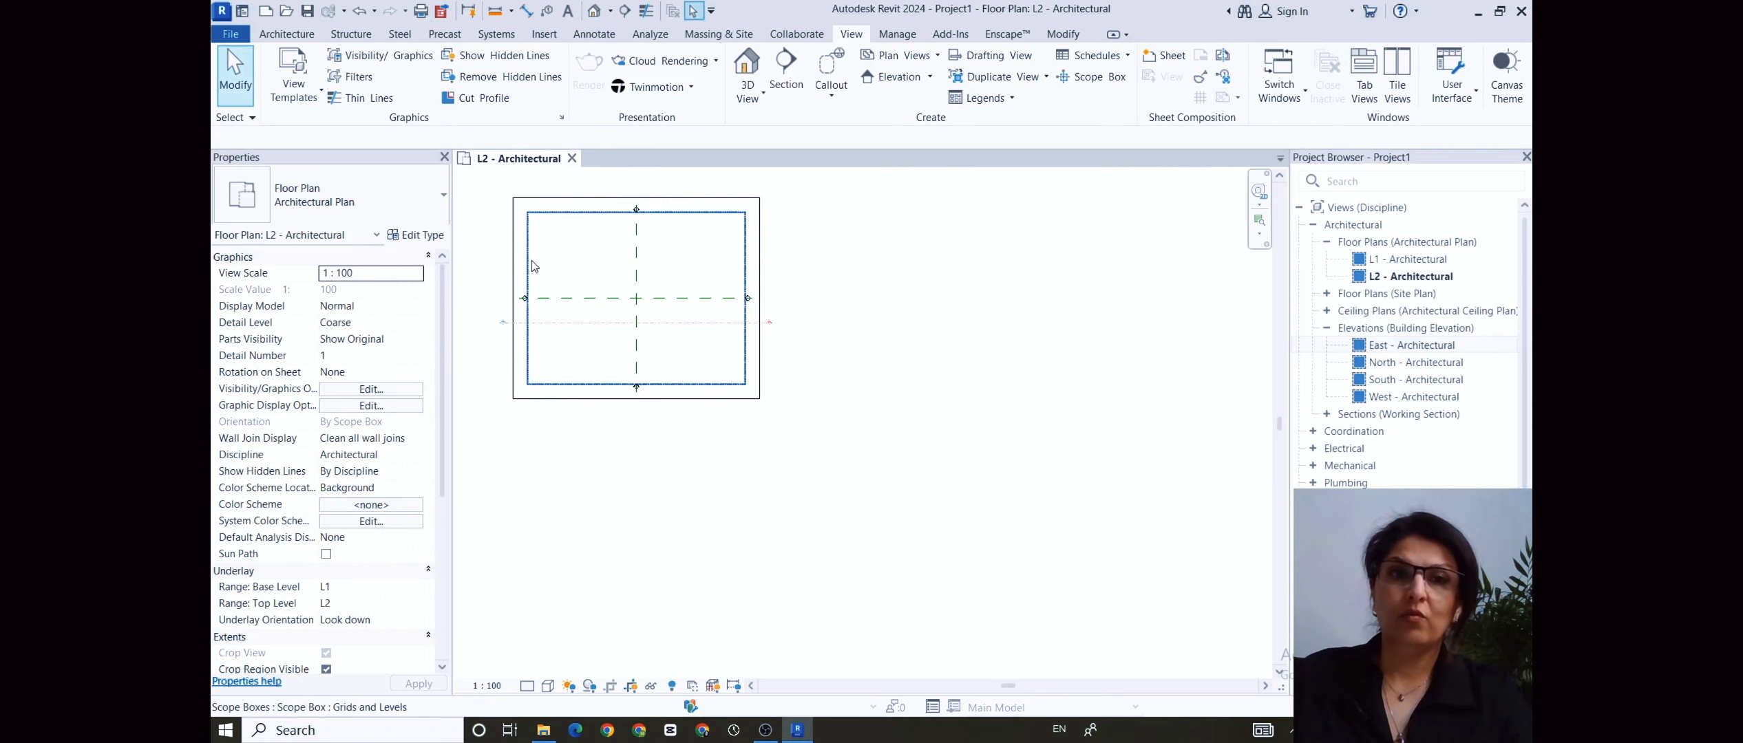
scroll(676, 311, "up", 1)
middle_click_drag(677, 312, 759, 478)
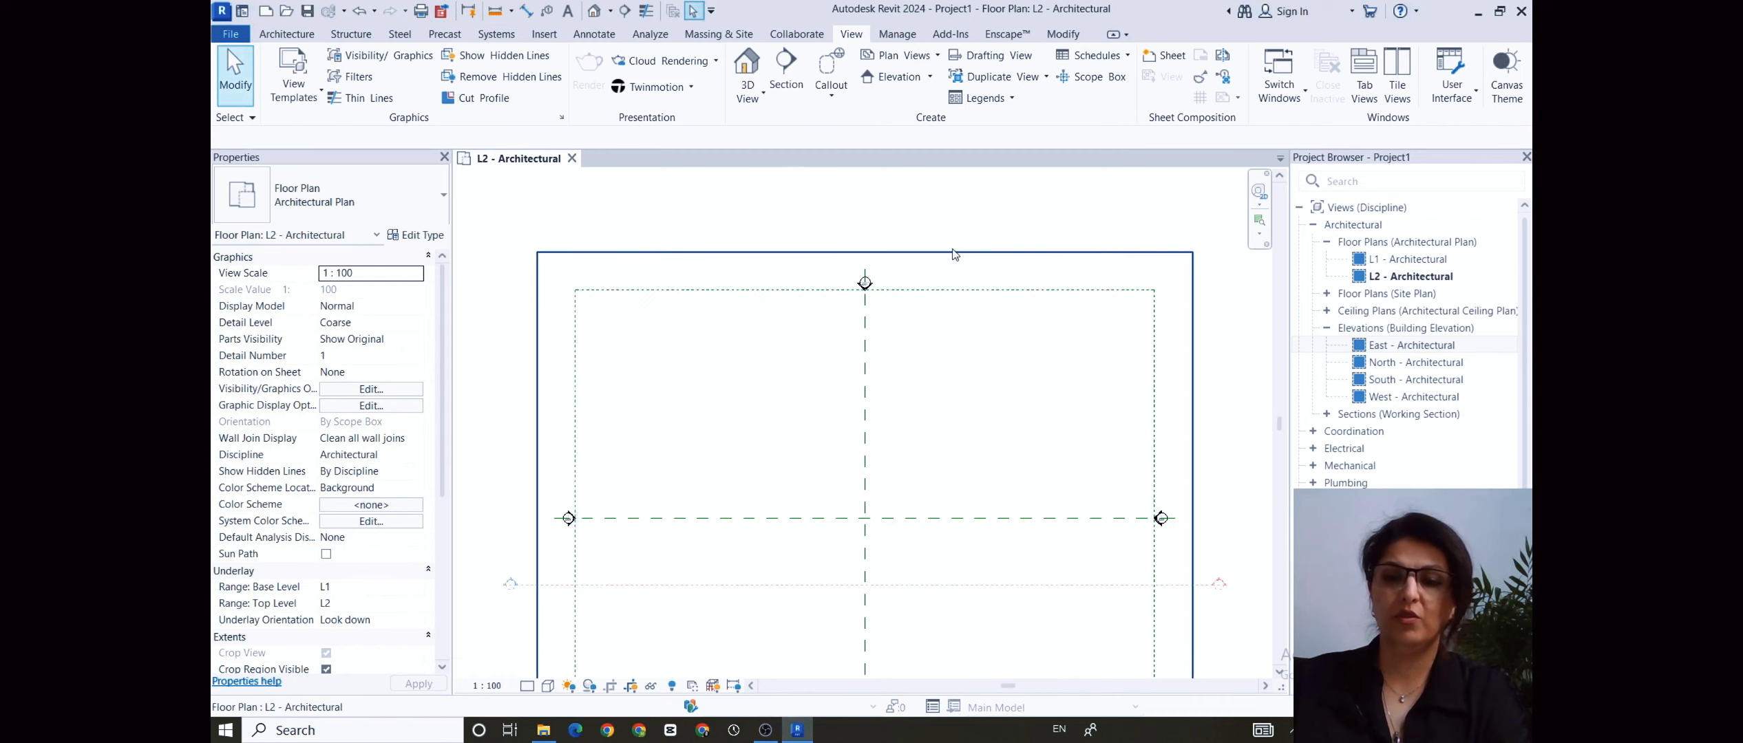
- Remove the Grids and Levels scope box from the L2 floor plan and turn off the plan's crop region visibility
left_click(985, 291)
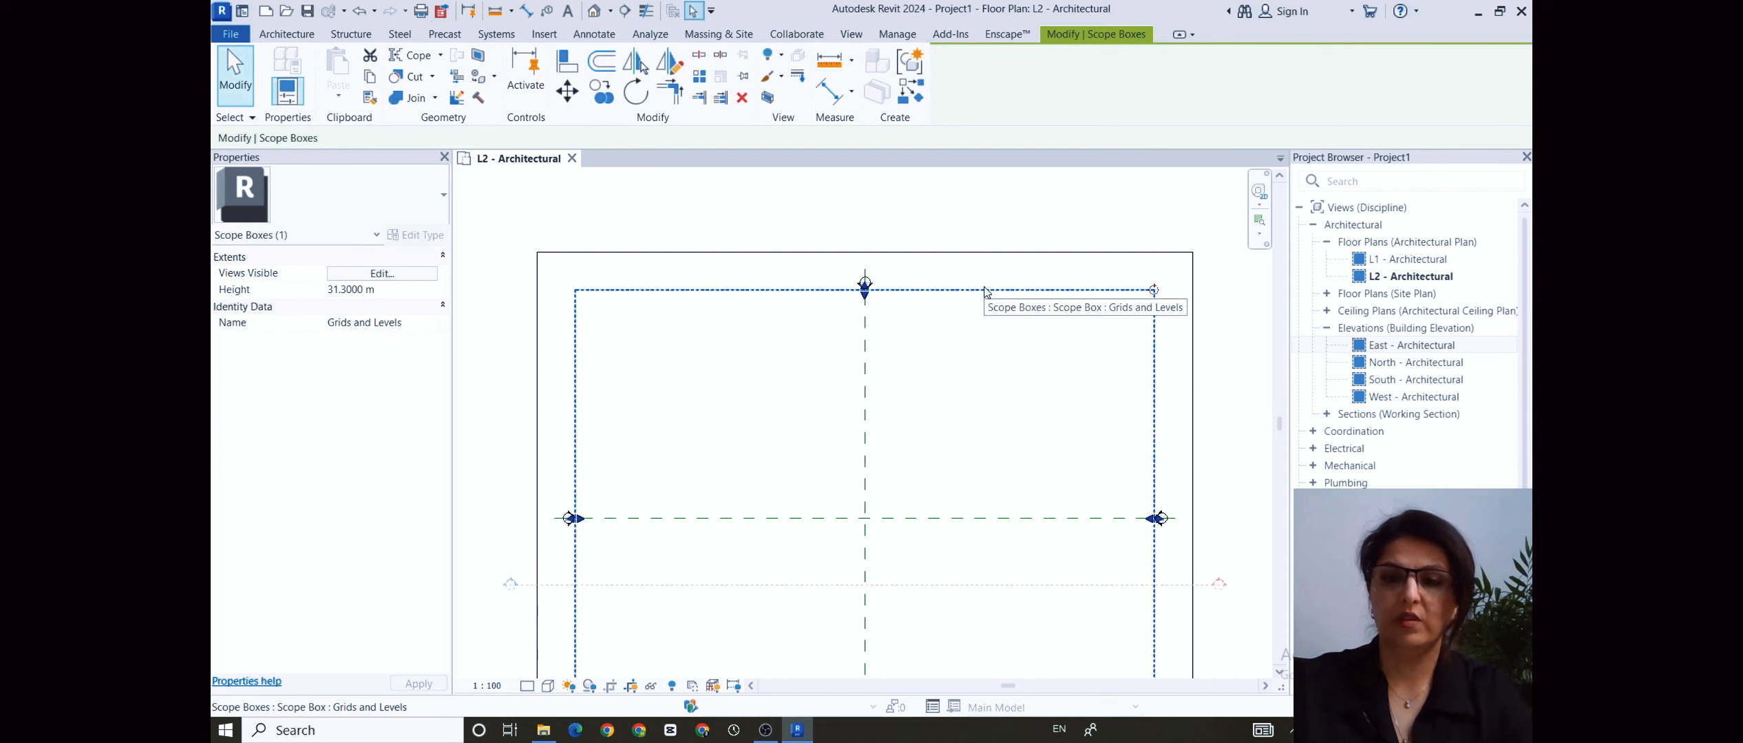
key("Escape")
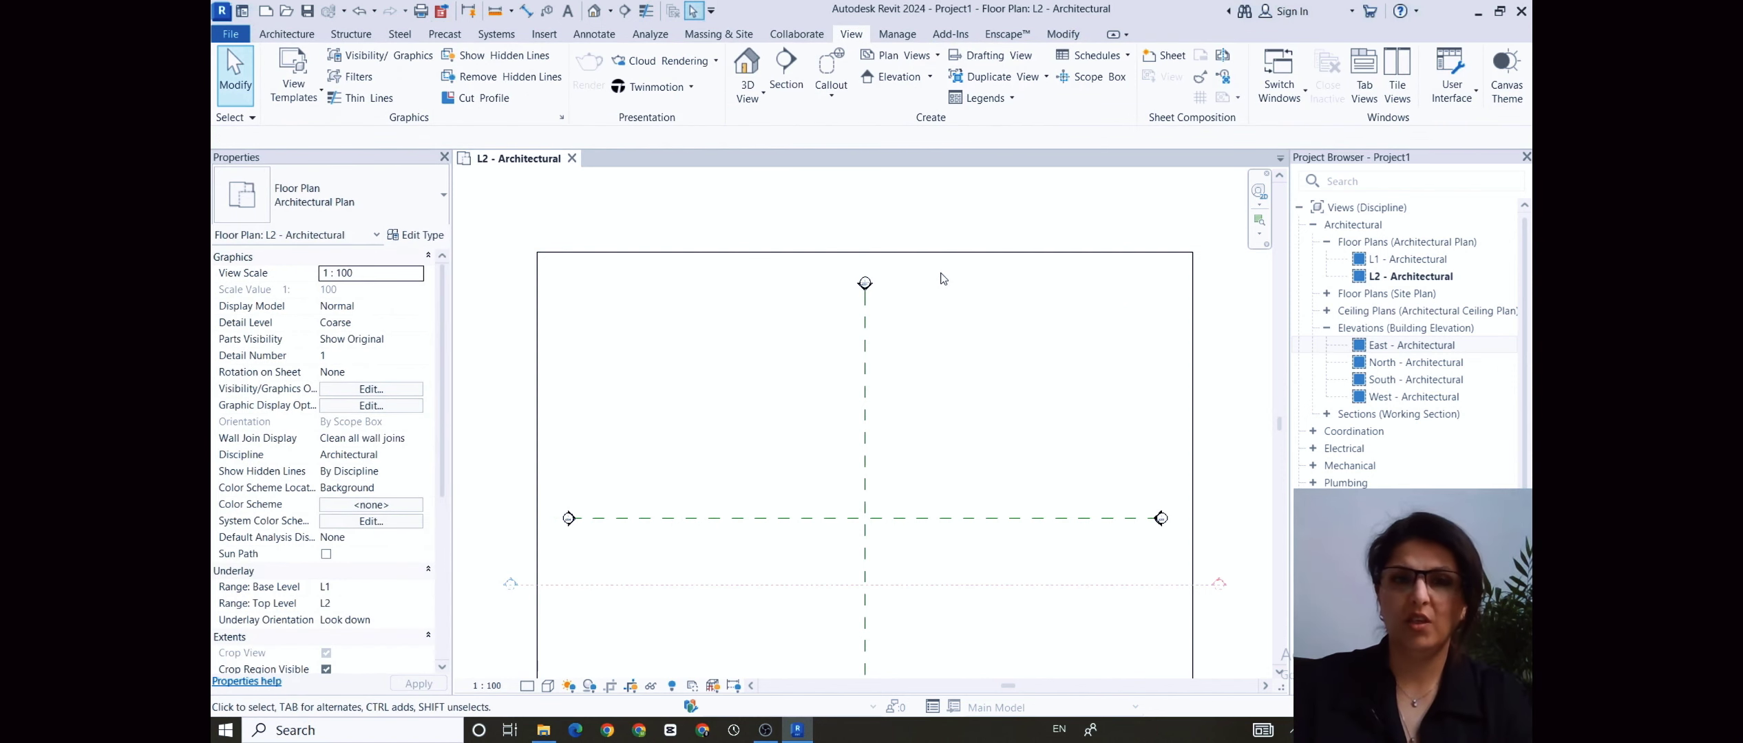
left_click(1016, 253)
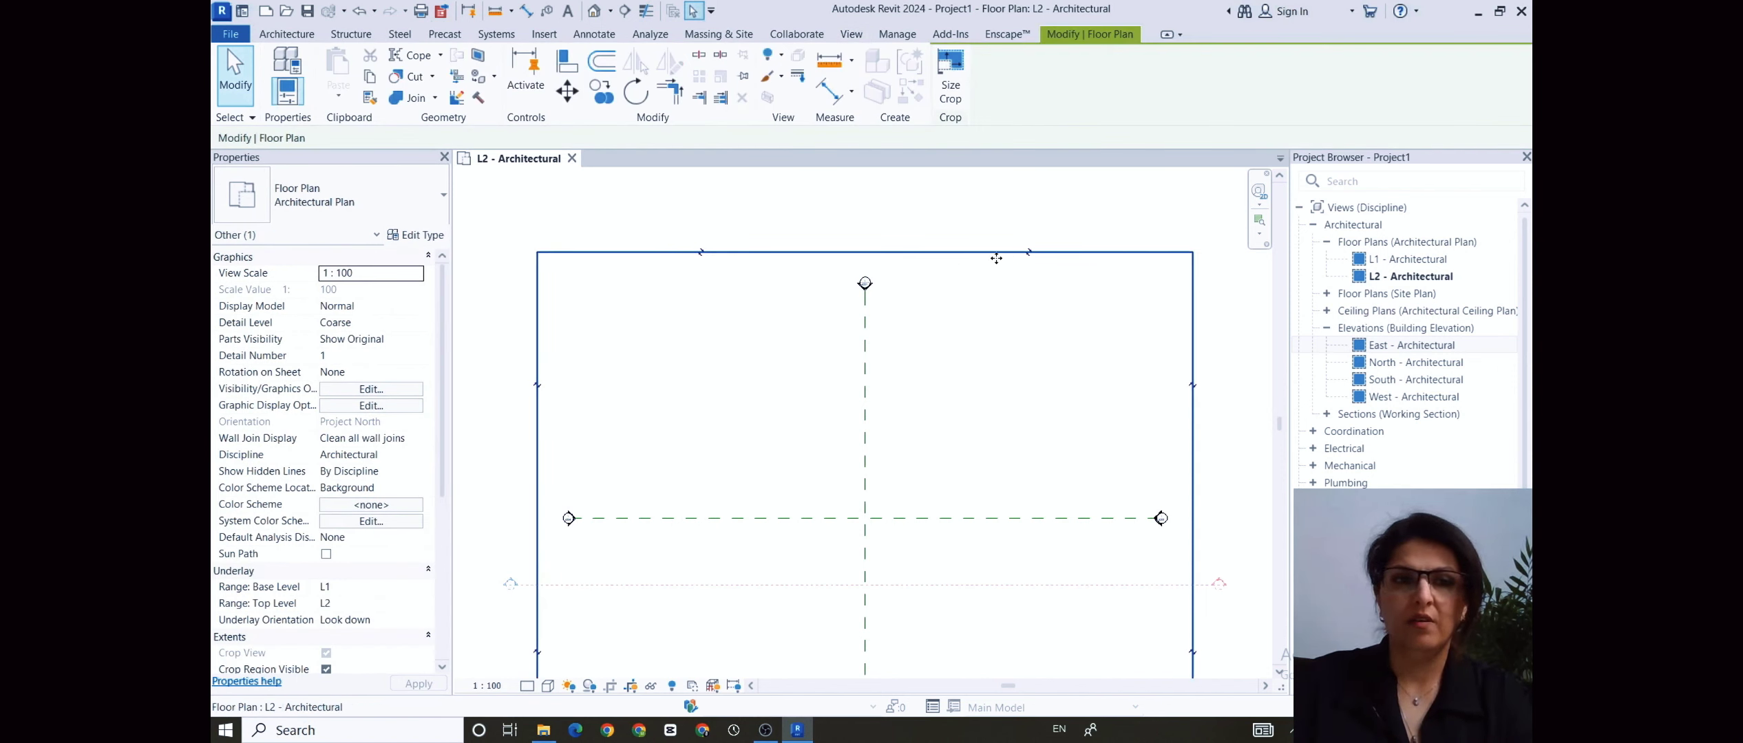
left_click(326, 669)
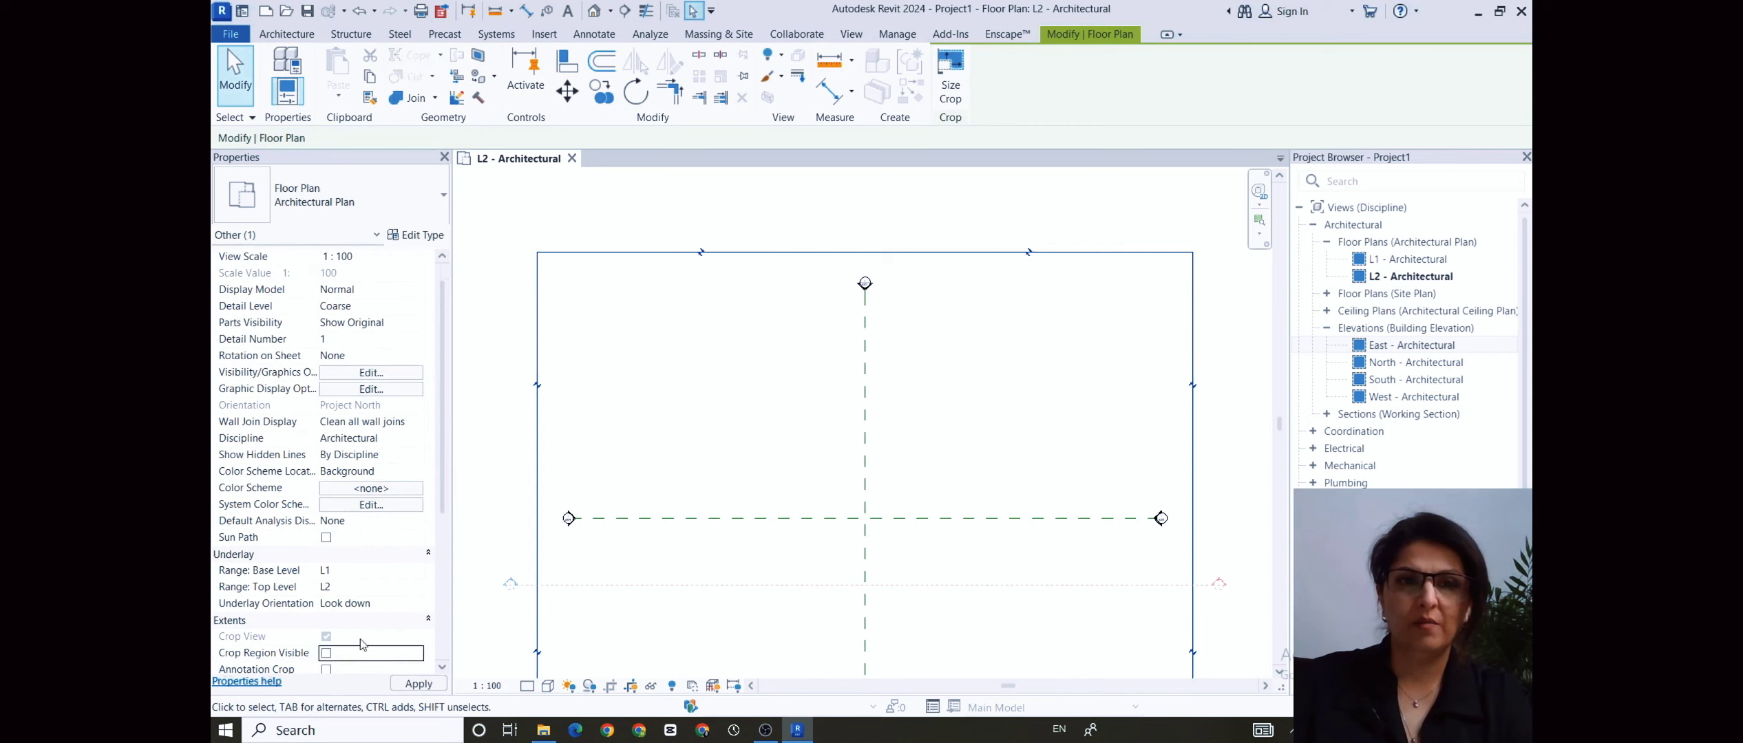
scroll(1010, 303, "down", 1)
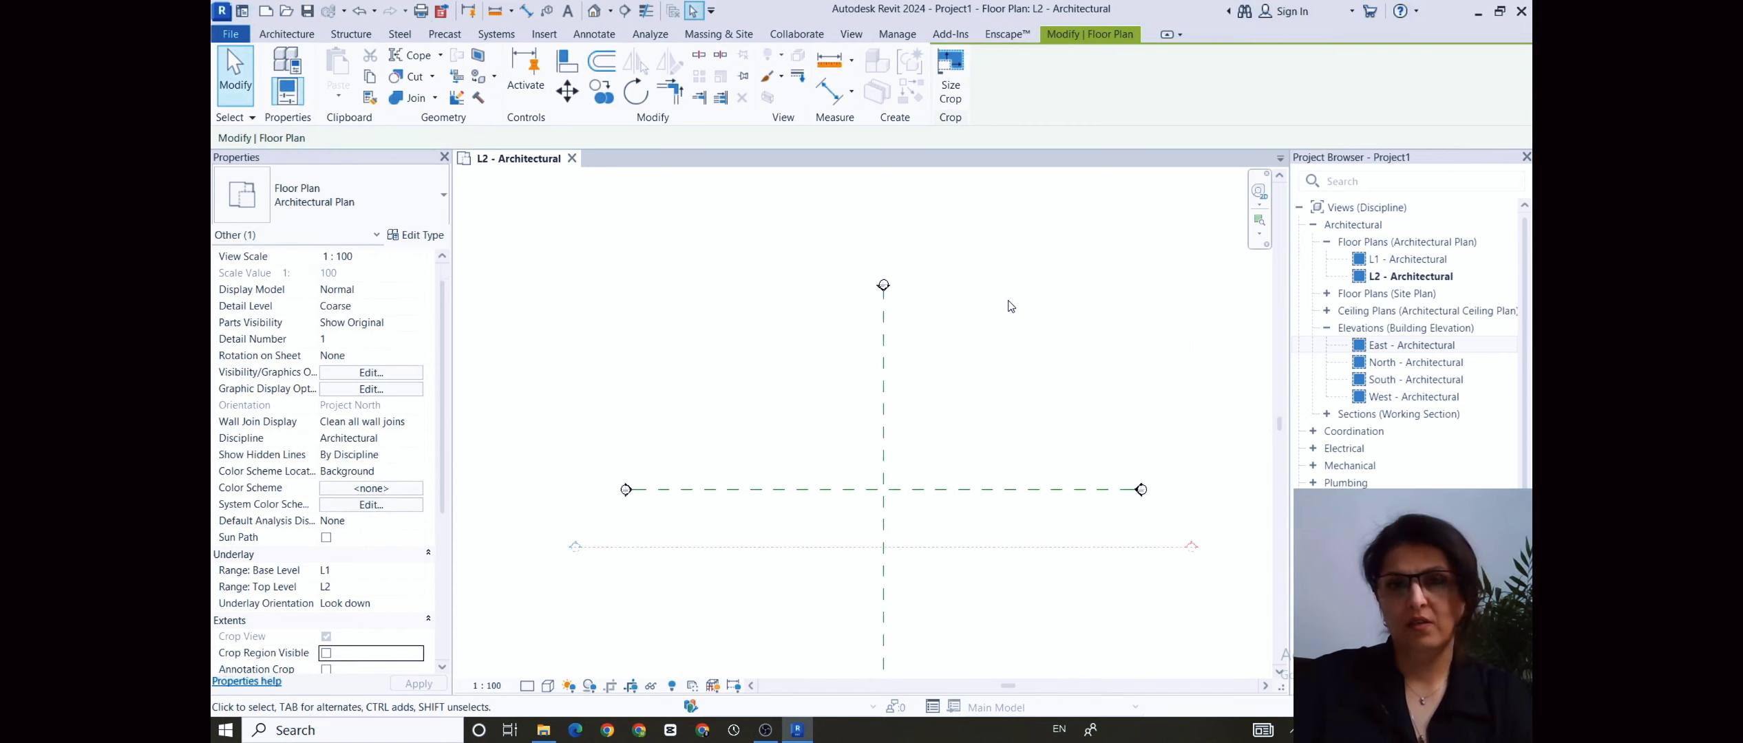
- Delete the Section 1 line from the L2 floor plan, together with its section view
left_click(1048, 559)
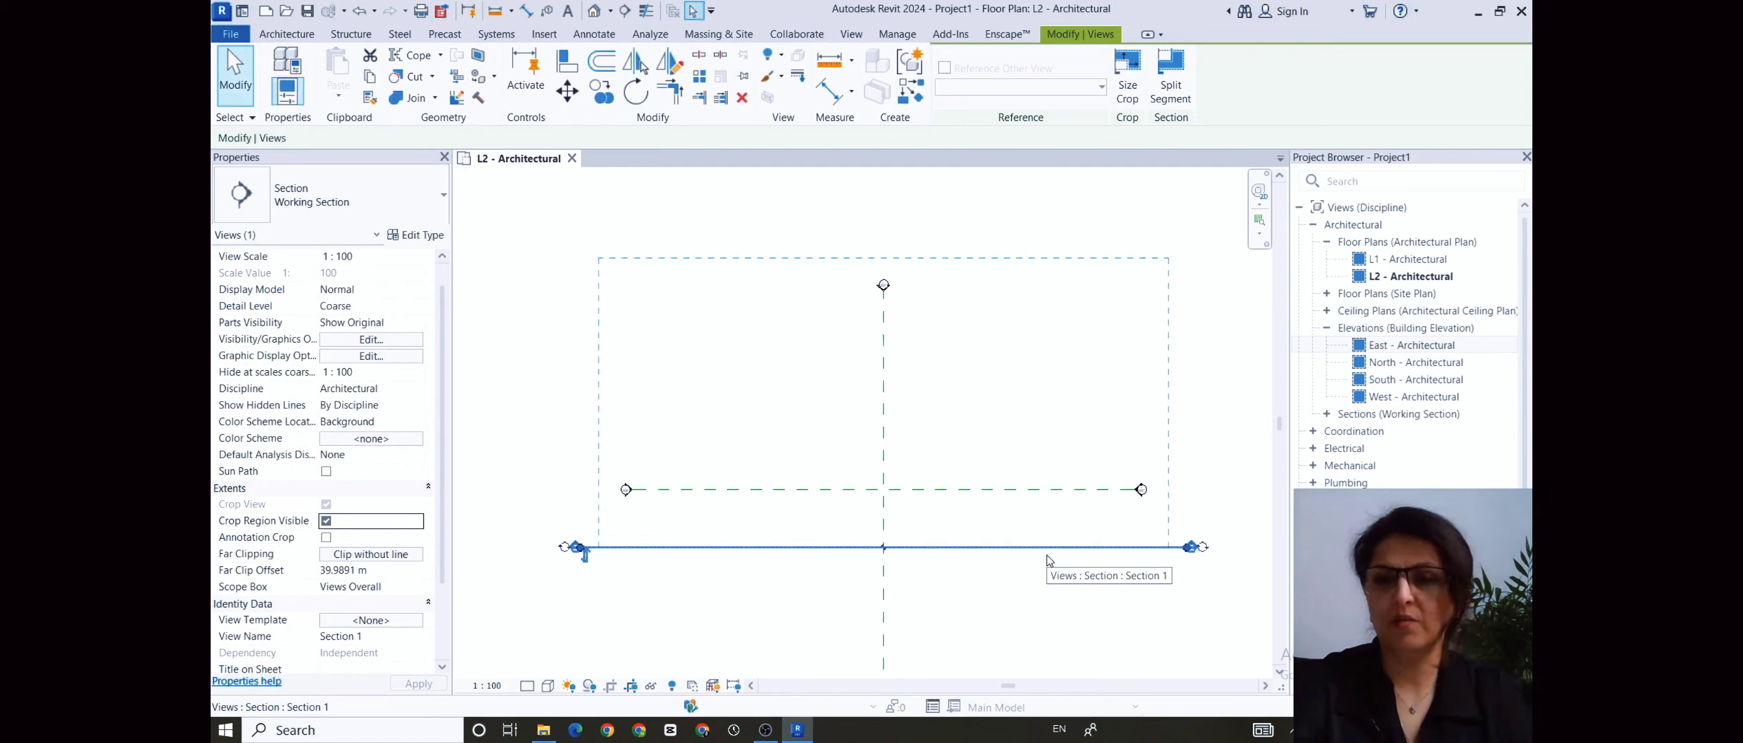
key("Delete")
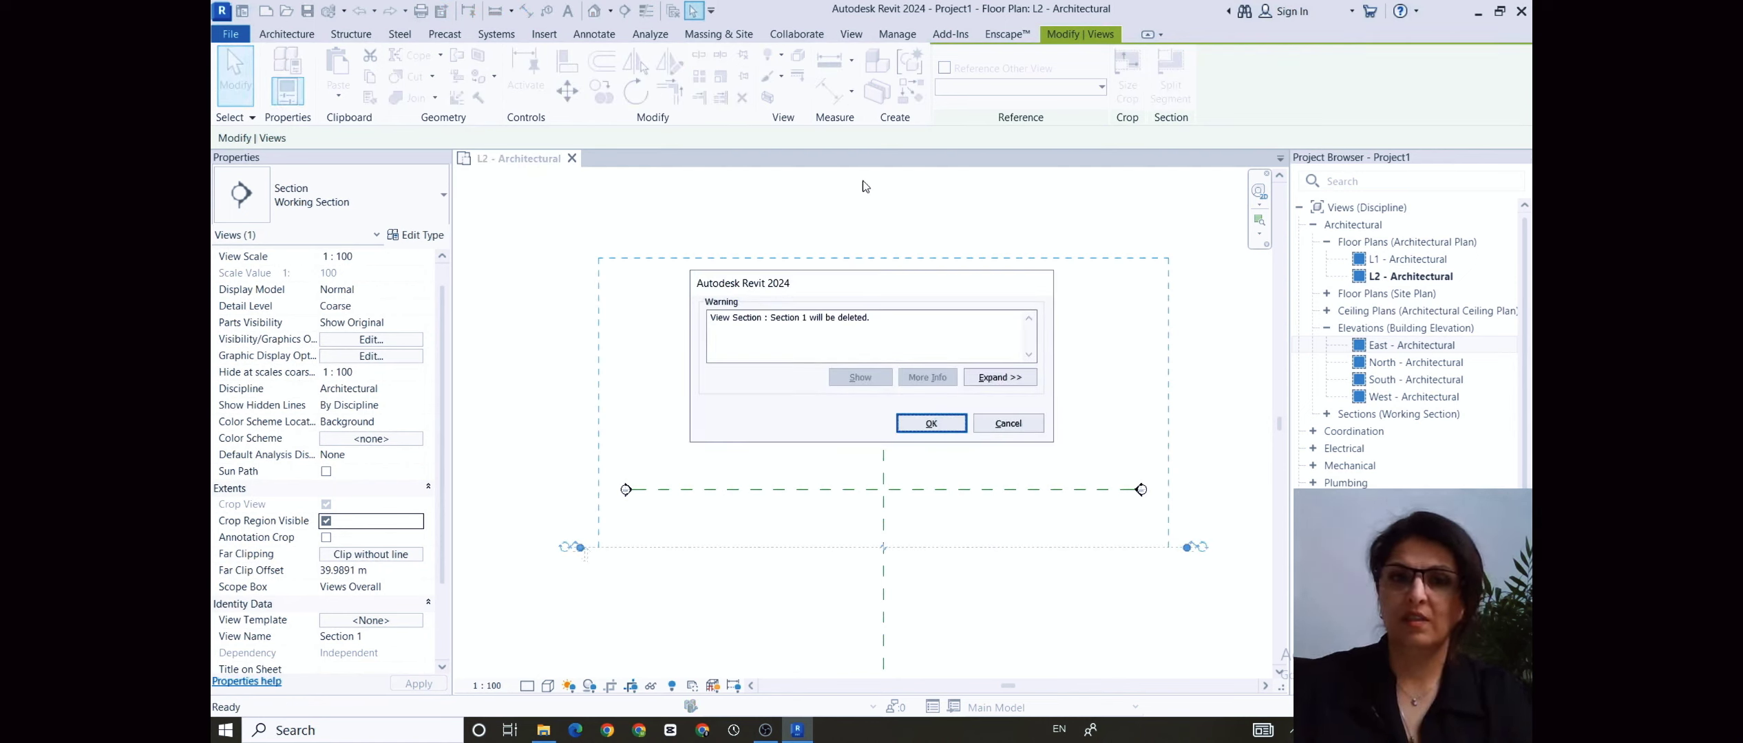
left_click(929, 421)
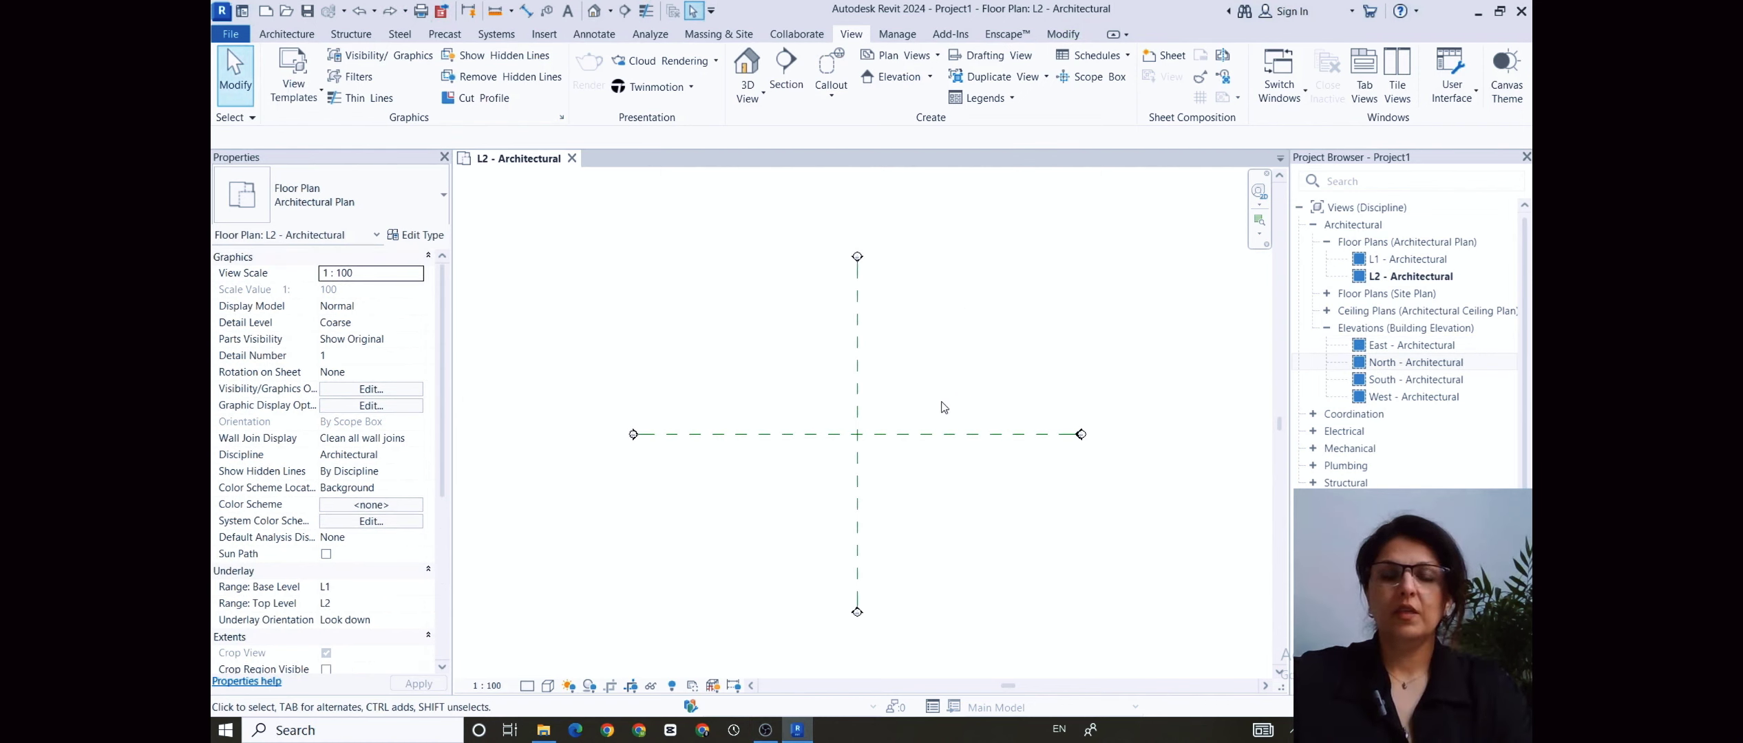
scroll(906, 382, "down", 1)
middle_click_drag(914, 385, 867, 378)
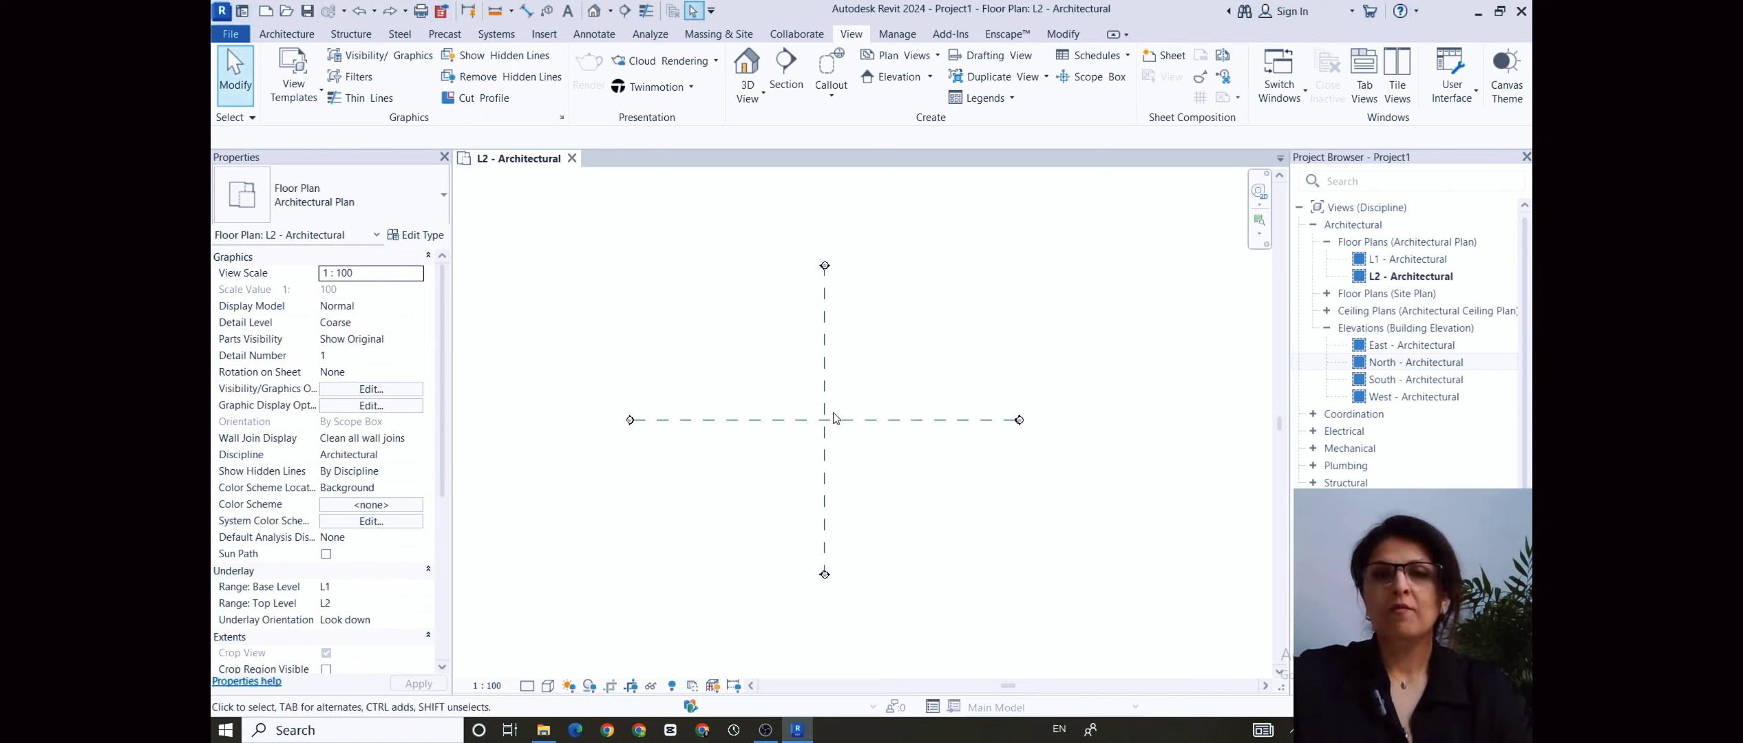
scroll(871, 390, "up", 3)
scroll(857, 379, "down", 4)
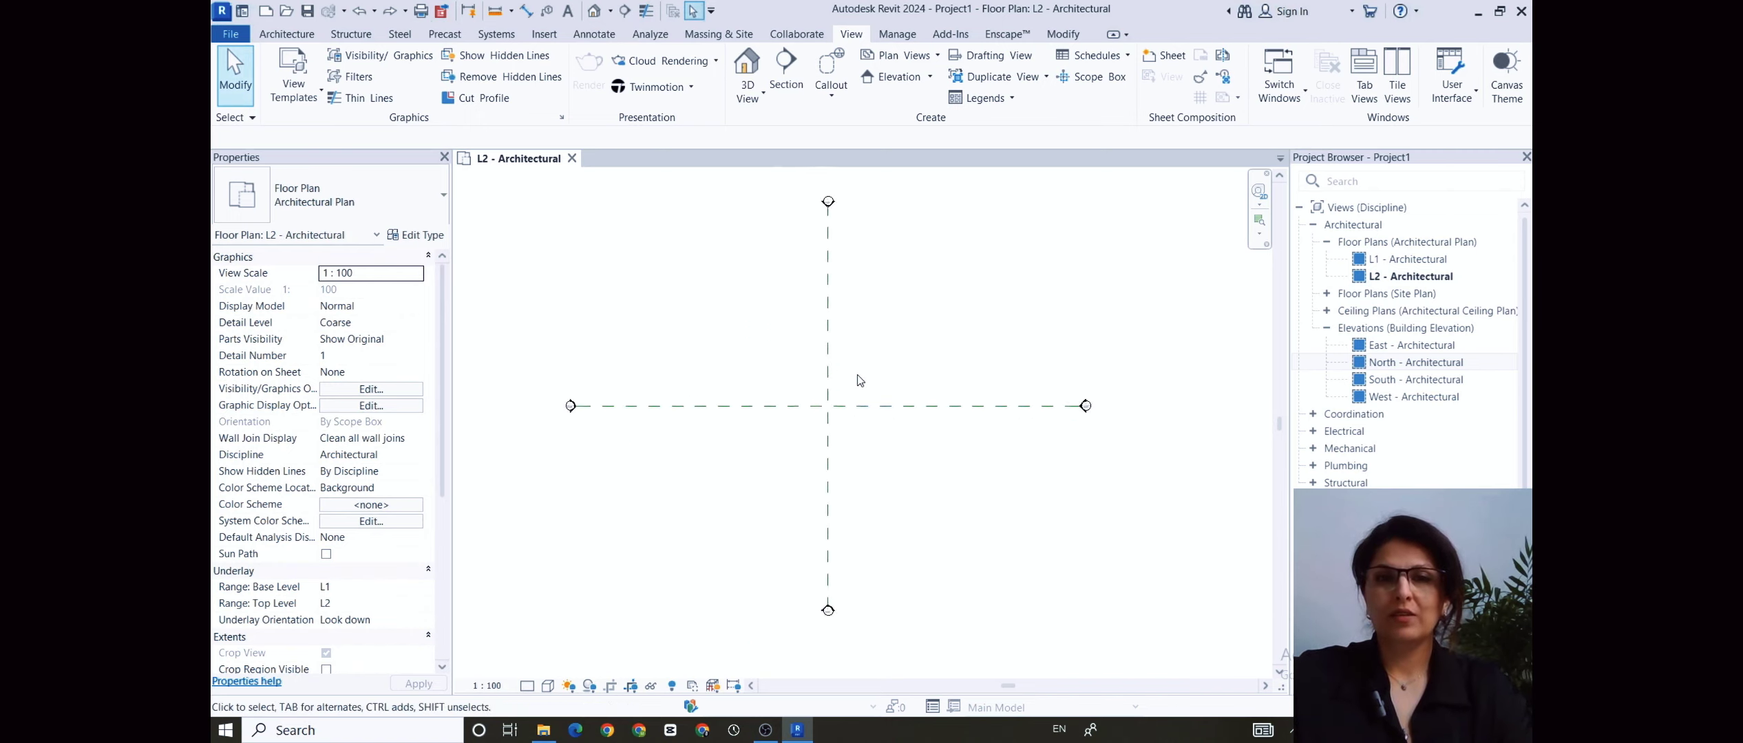
scroll(861, 380, "up", 3)
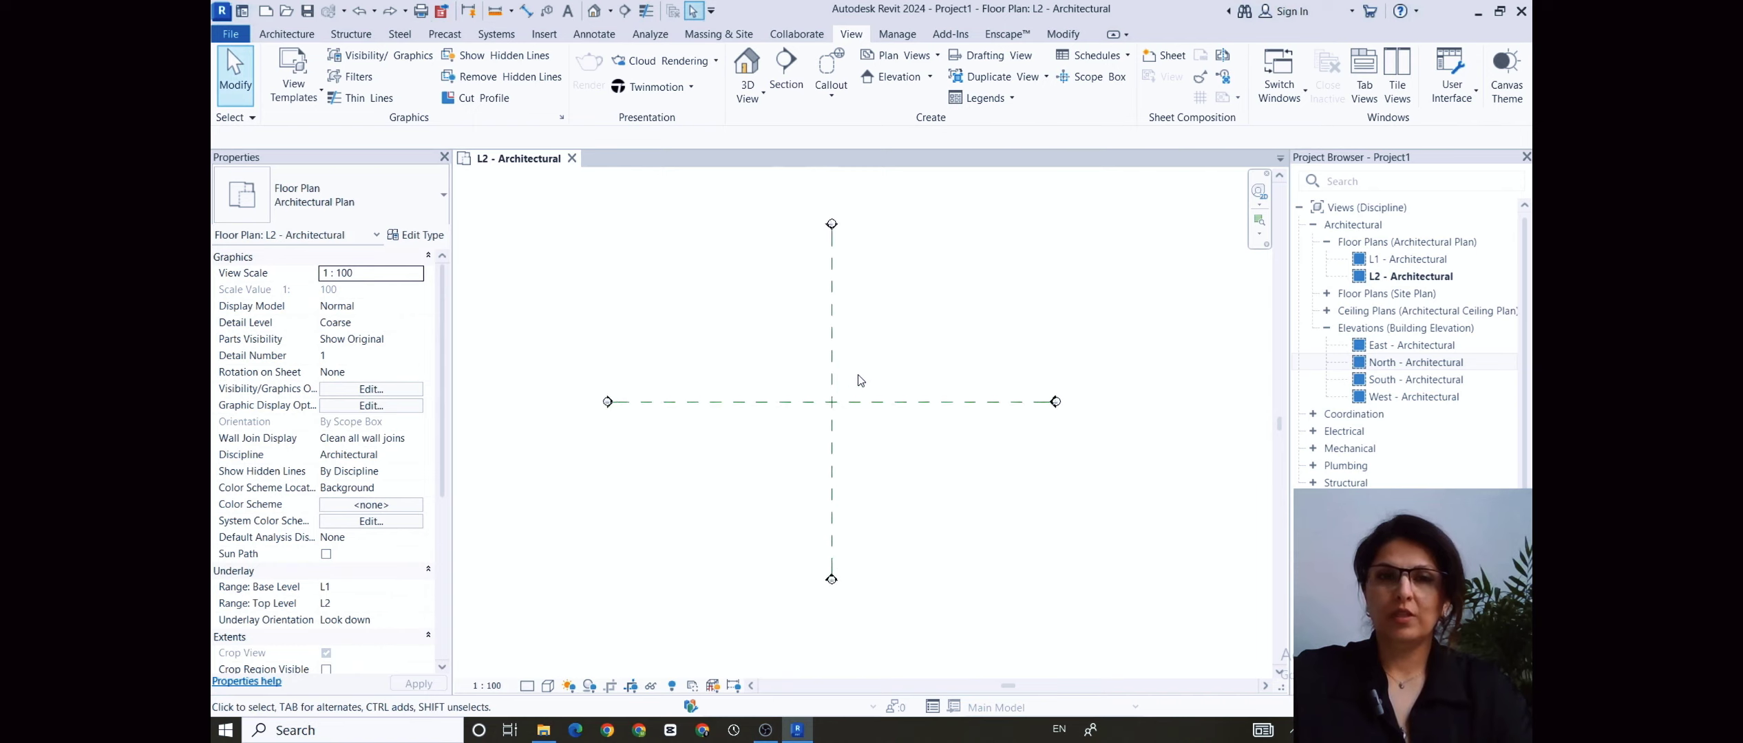
scroll(861, 381, "down", 1)
scroll(861, 381, "down", 2)
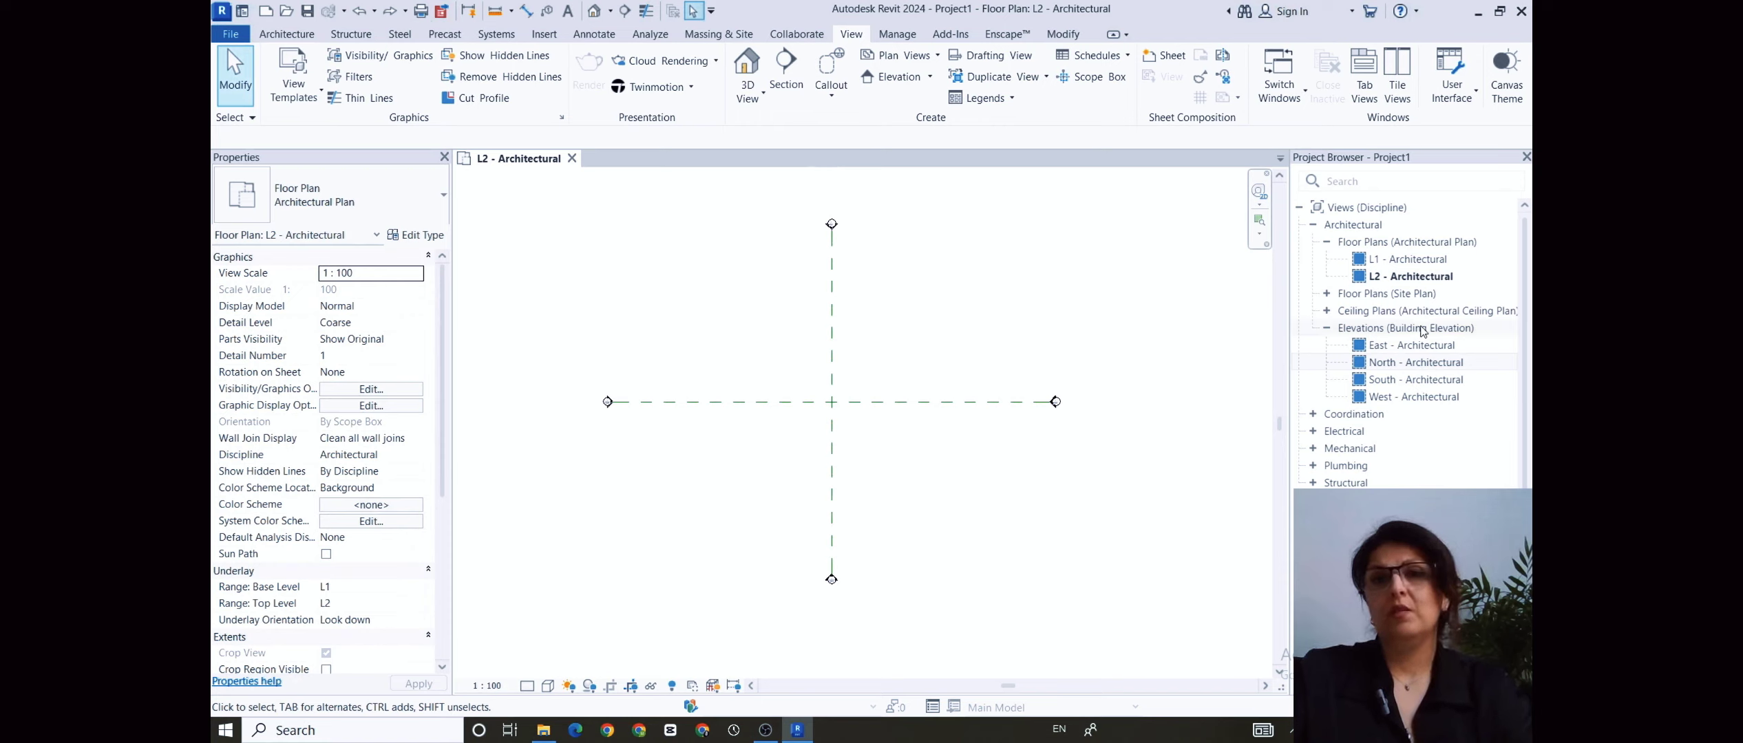
- Open the North - Architectural elevation and examine the names and heights at the L1 and L2 level heads
double_click(1360, 368)
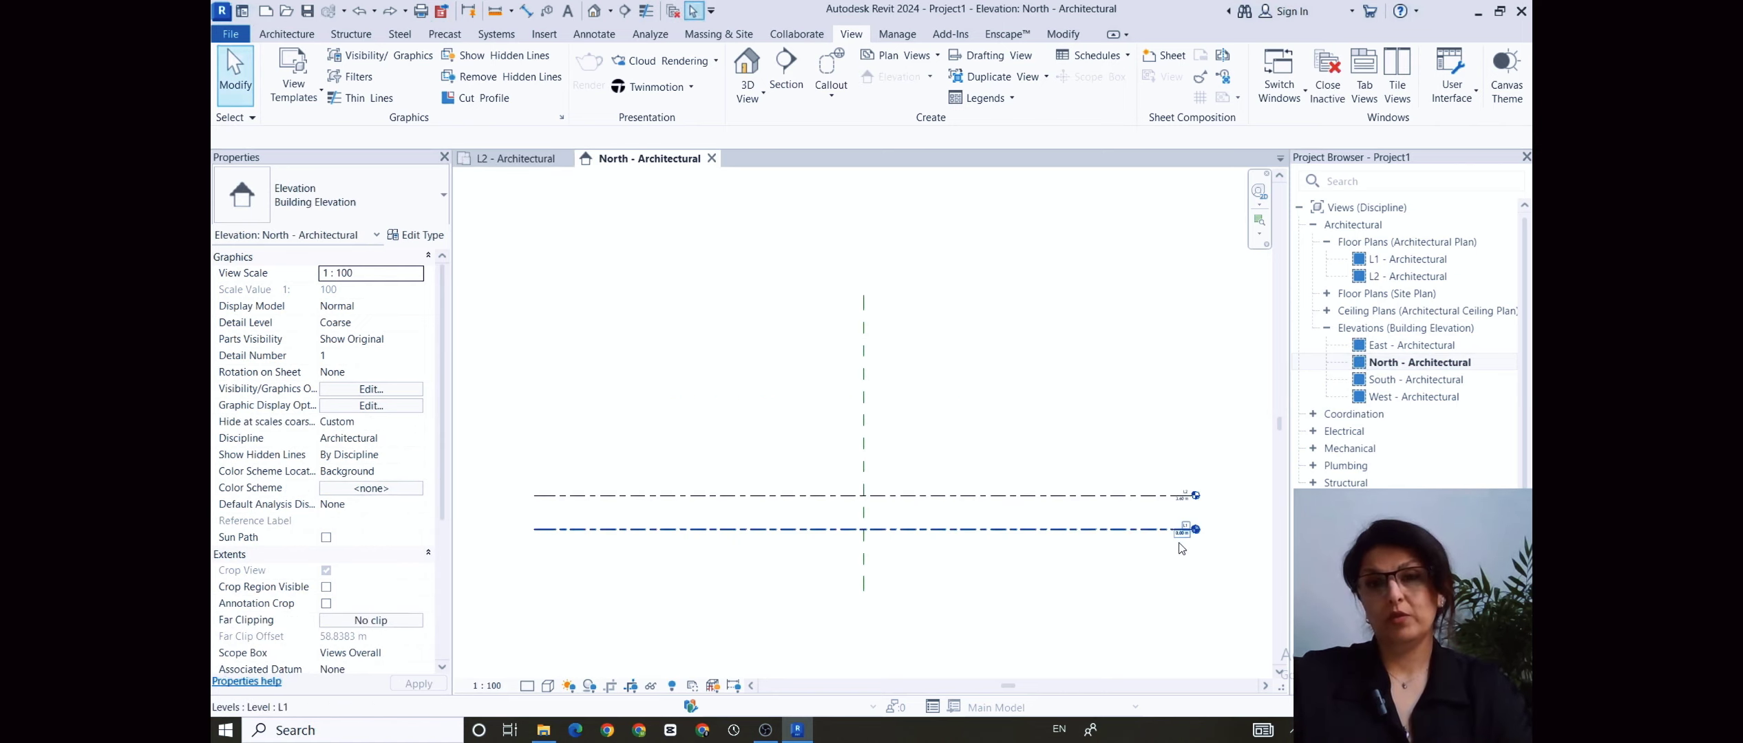
scroll(1219, 529, "up", 5)
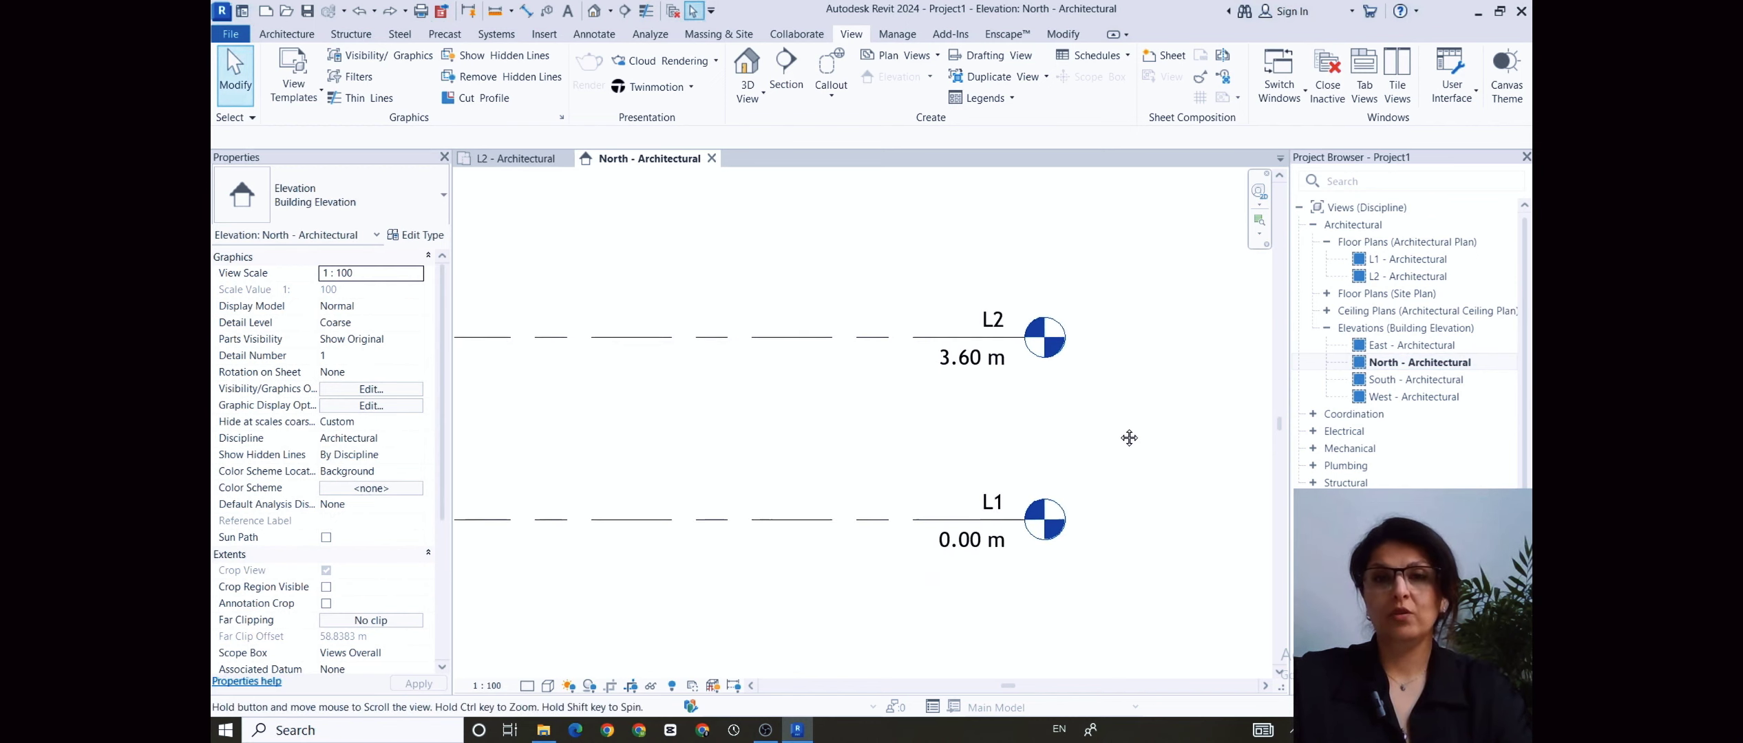
middle_click_drag(1119, 413, 1110, 406)
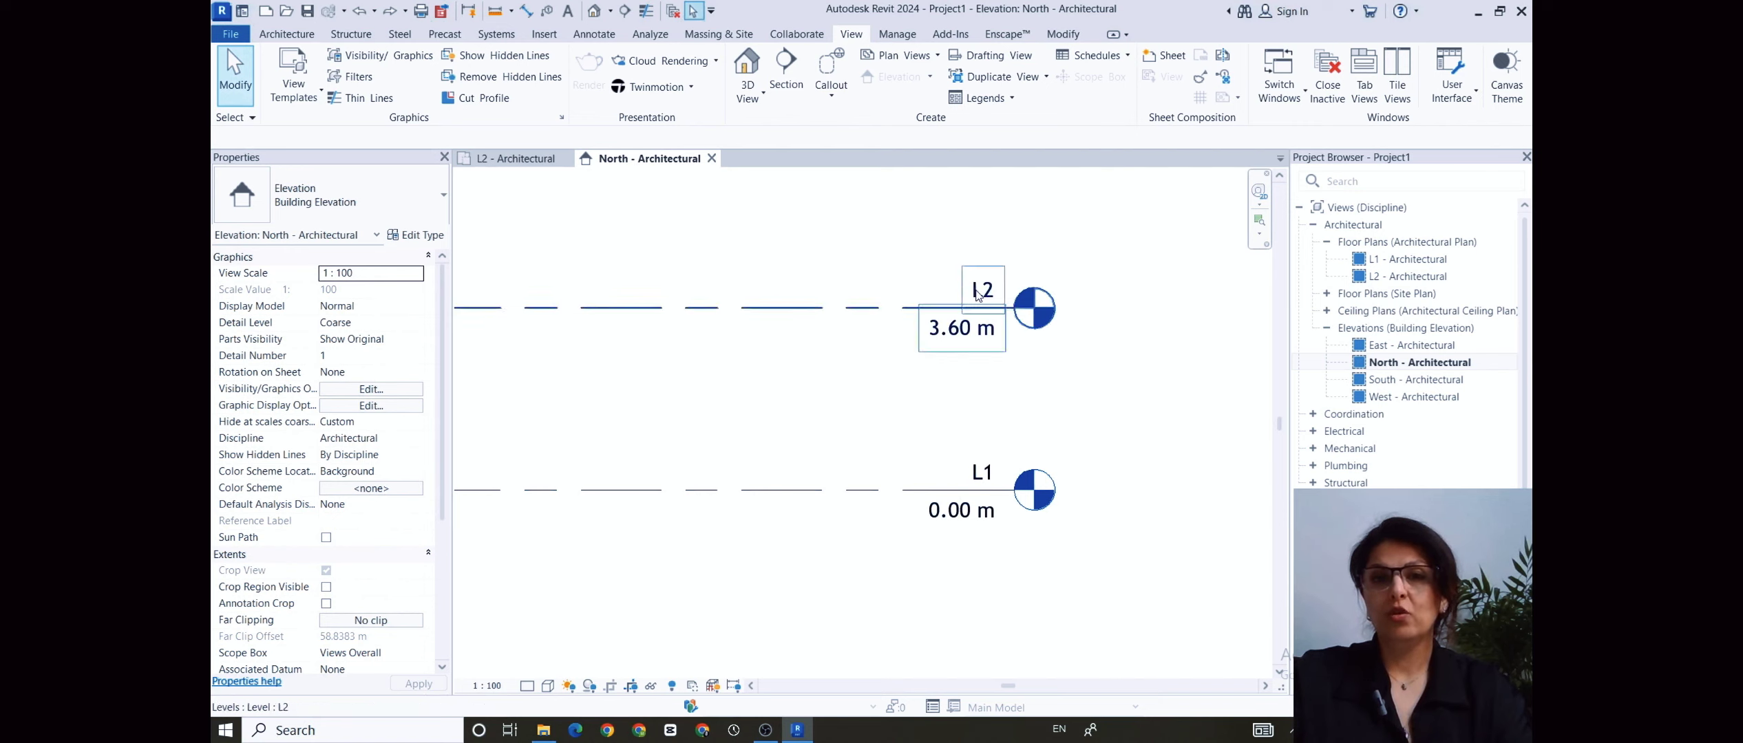
left_click(982, 325)
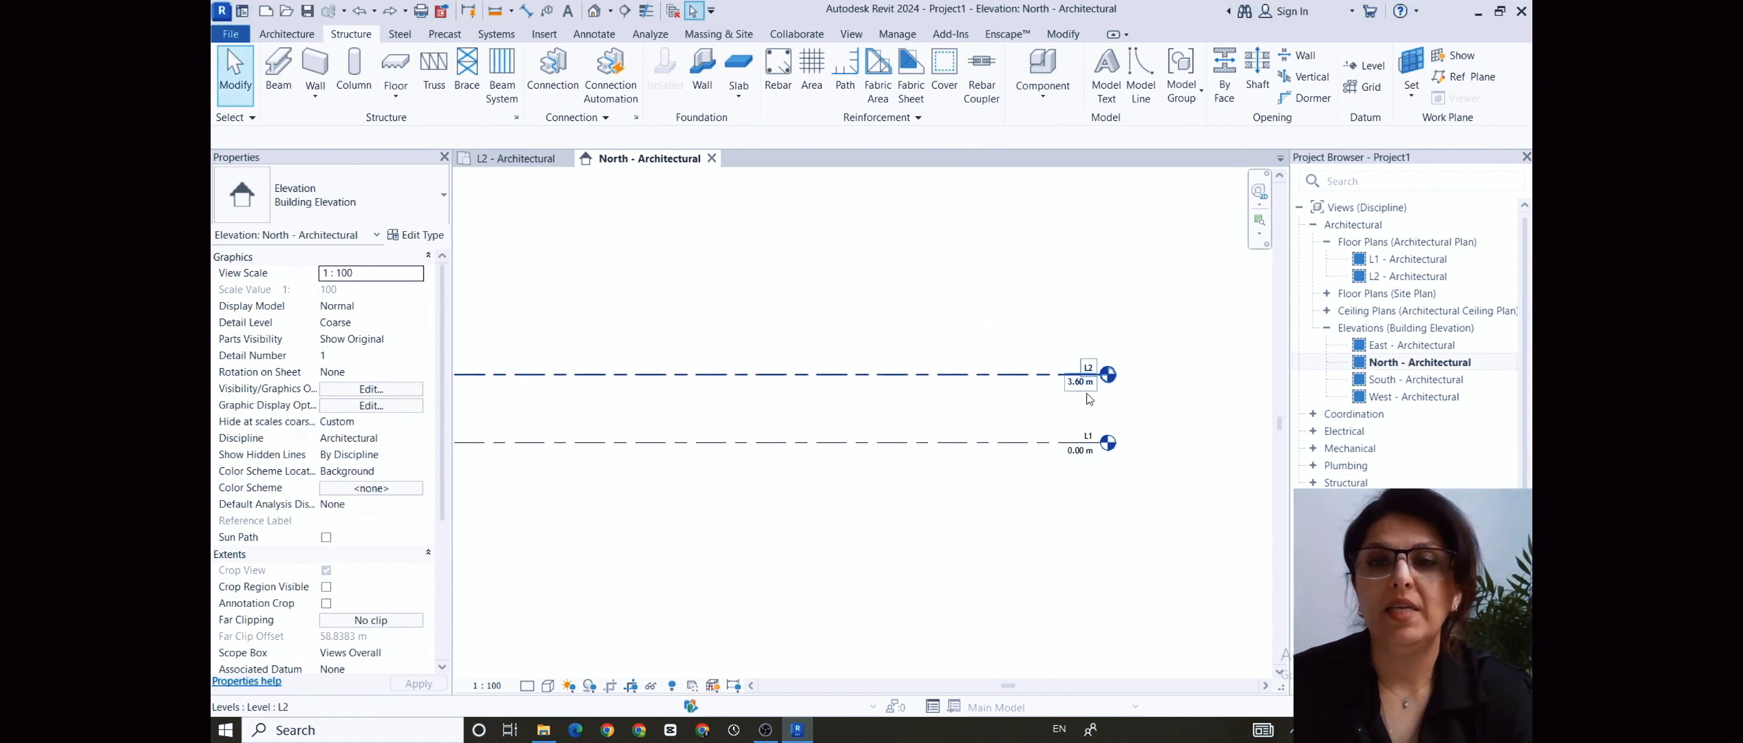
scroll(1159, 380, "up", 1)
scroll(1159, 380, "up", 2)
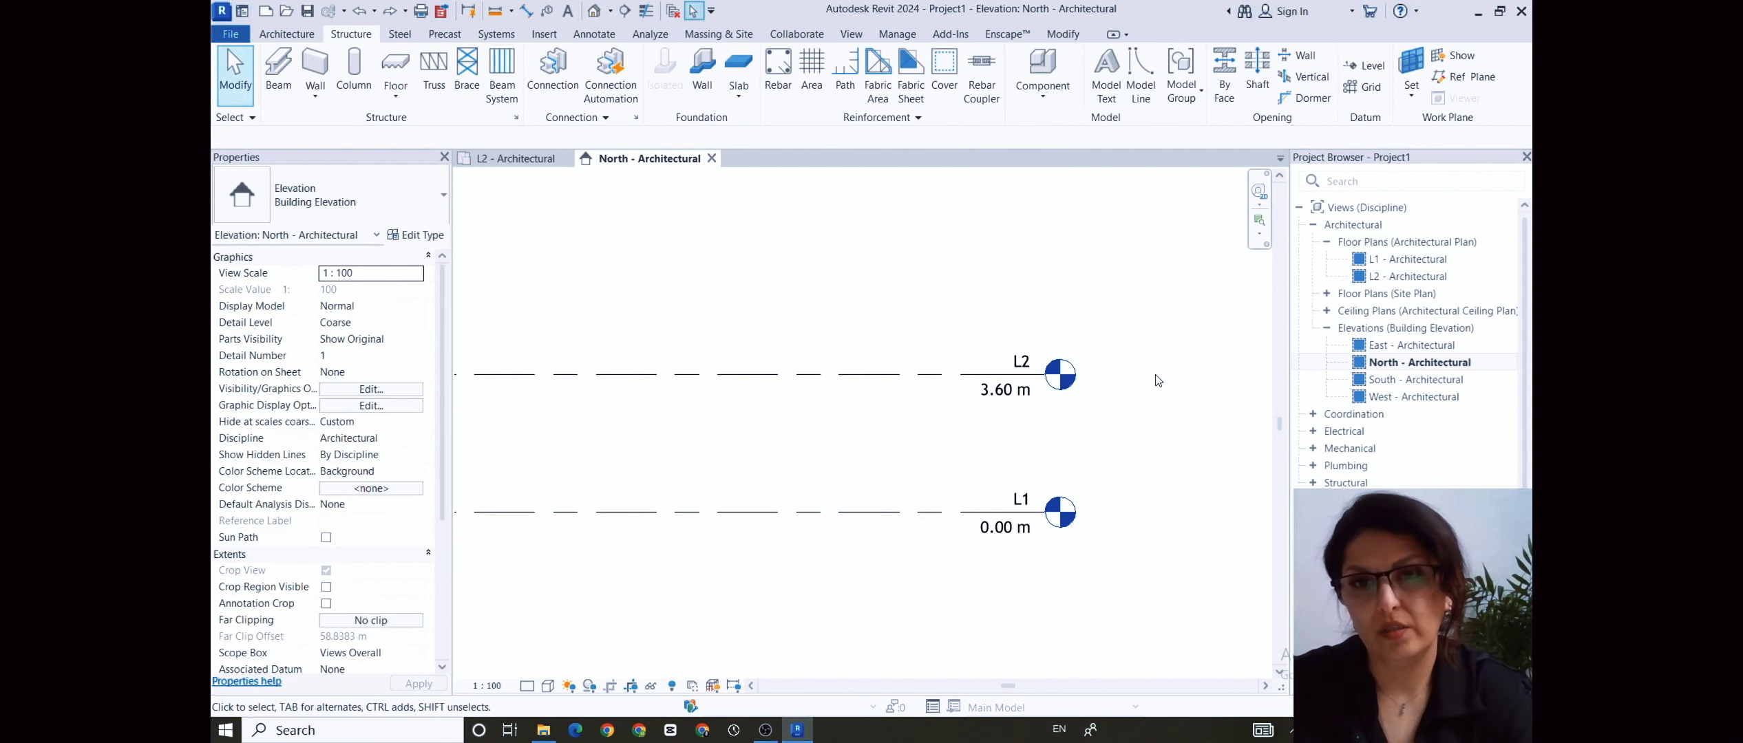
left_click(285, 35)
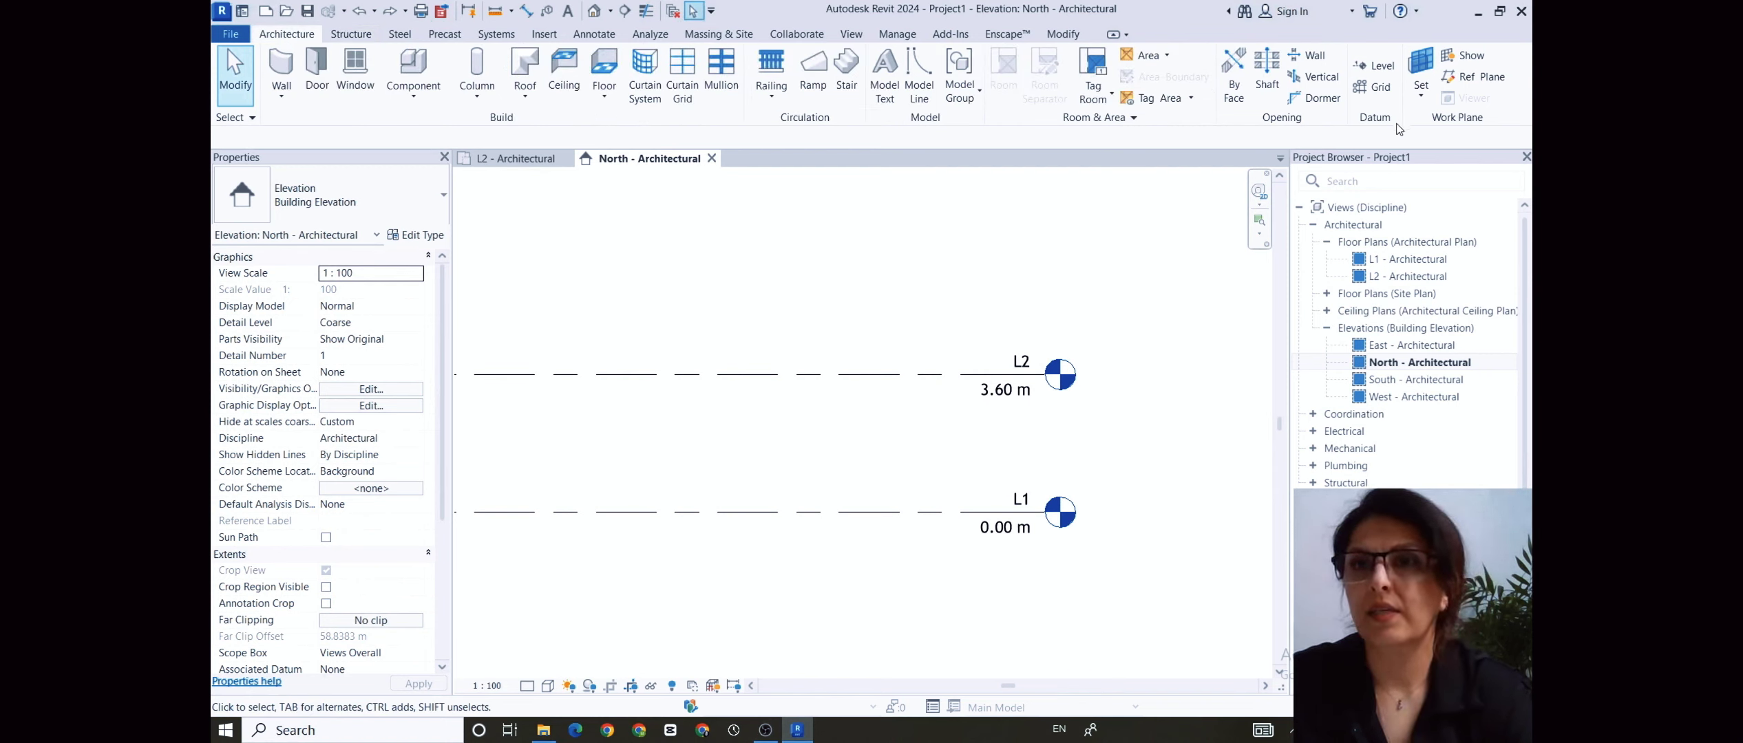
left_click(1374, 65)
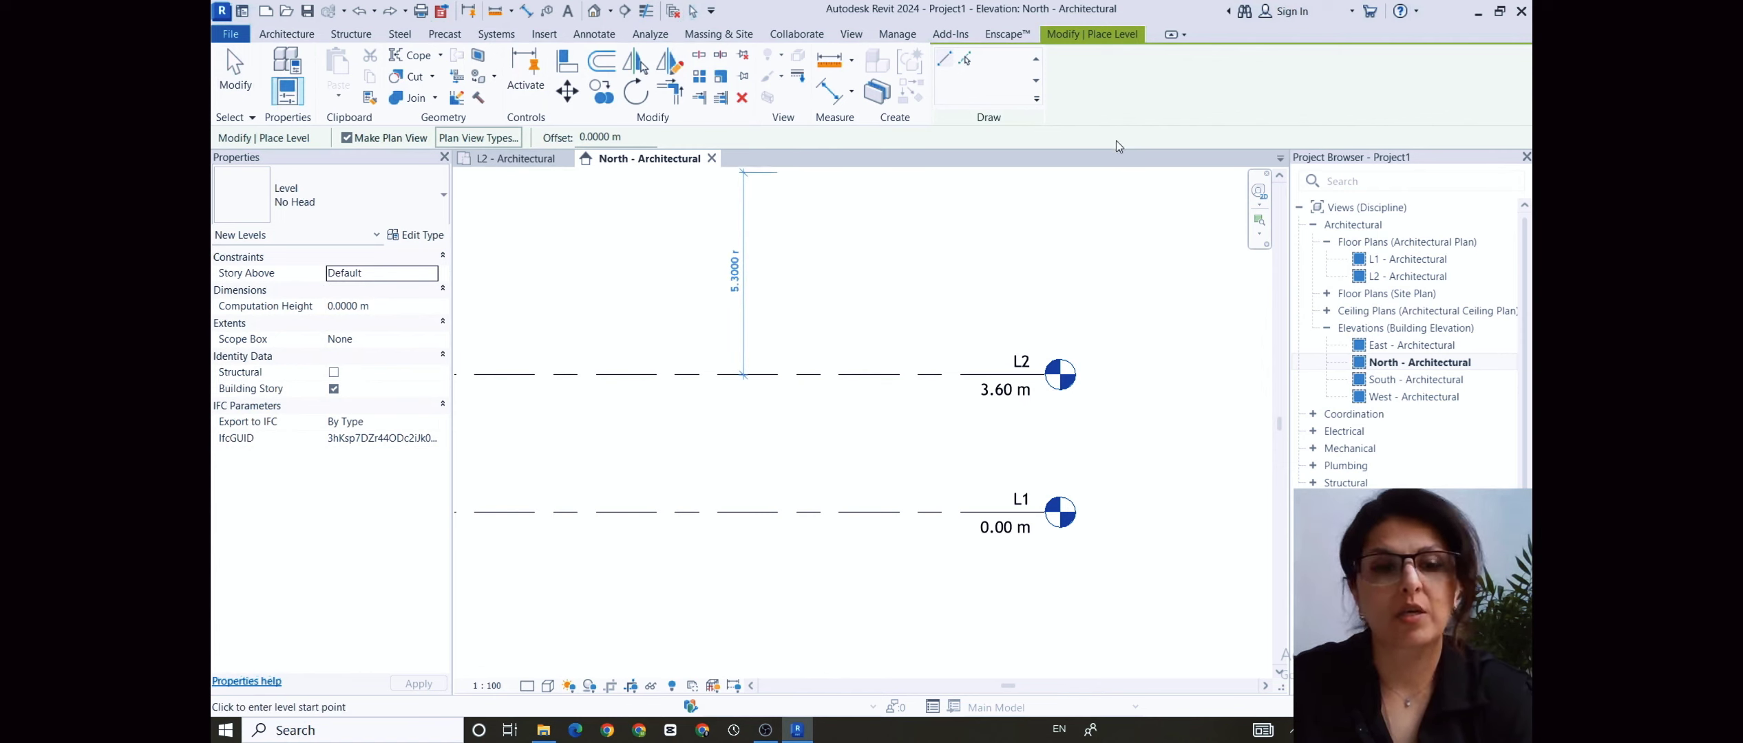
key("Escape")
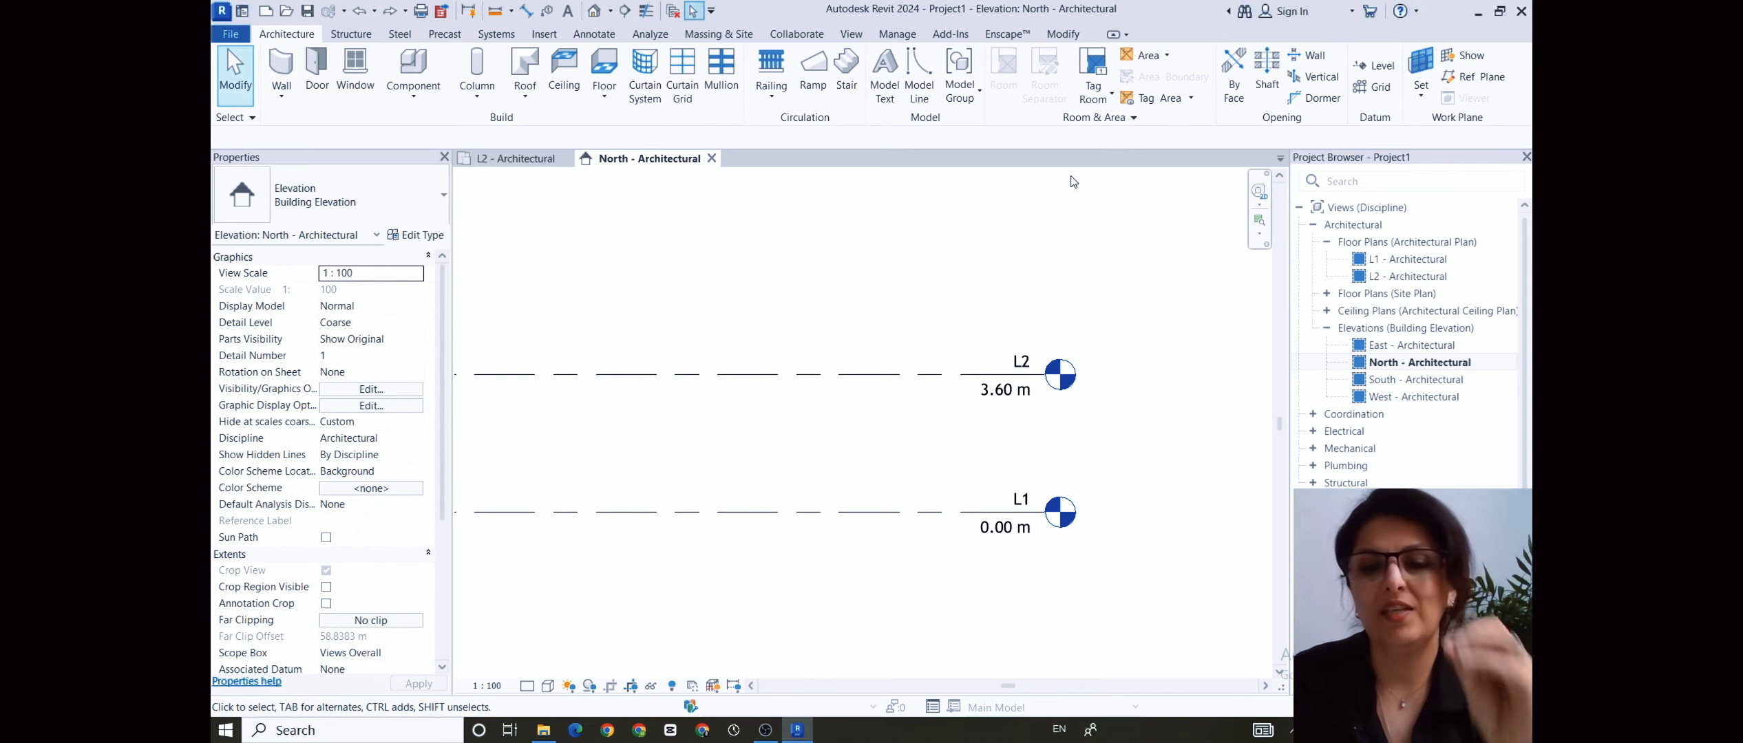
- Draw a new level along the full length of L2 with the Level tool, using a 3.6 m offset above it
key("l")
key("l")
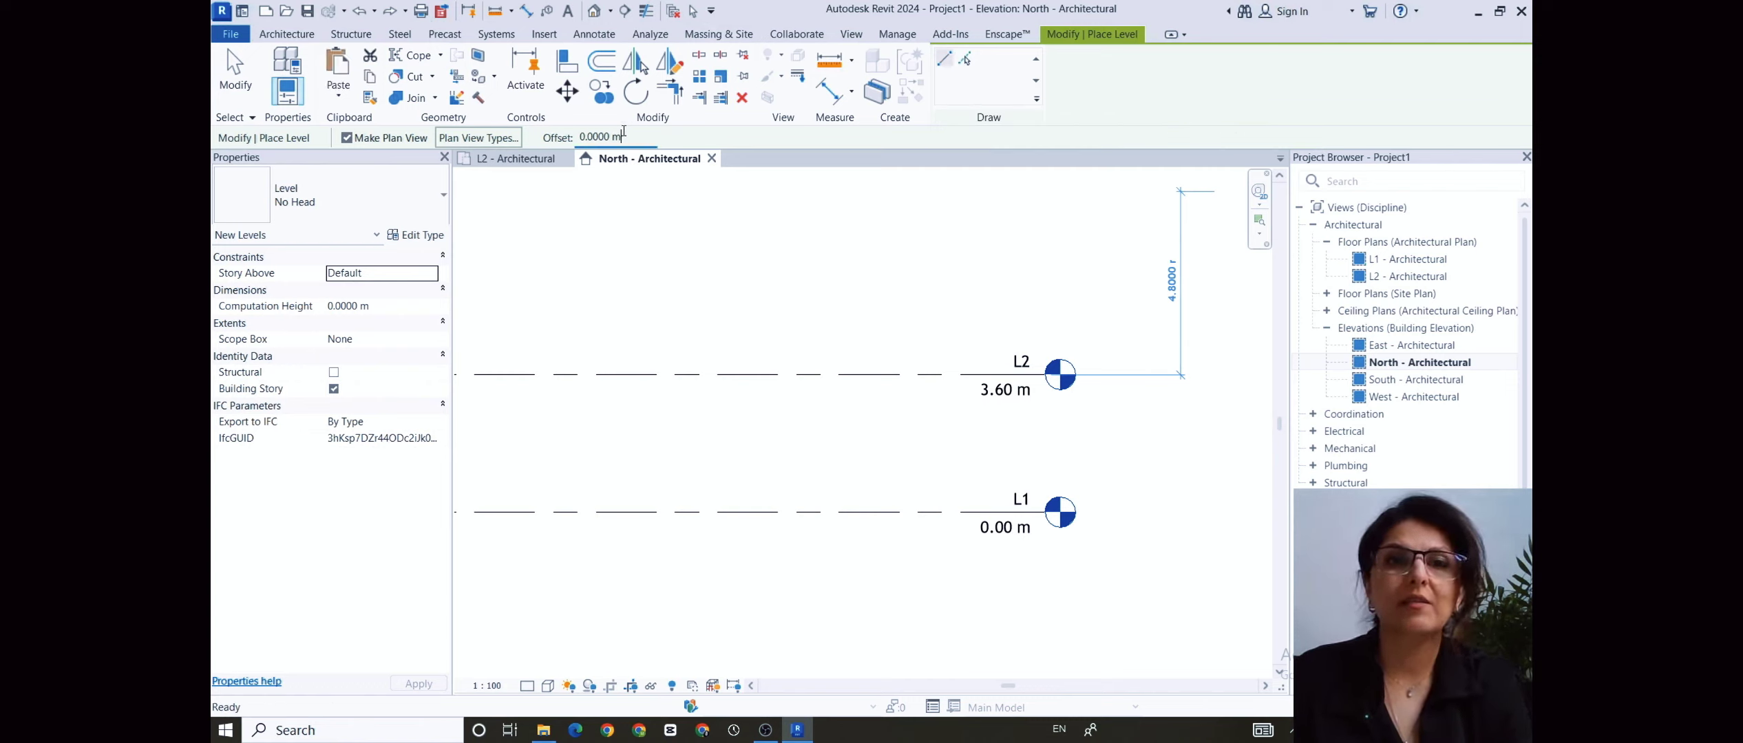
left_click_drag(625, 136, 581, 134)
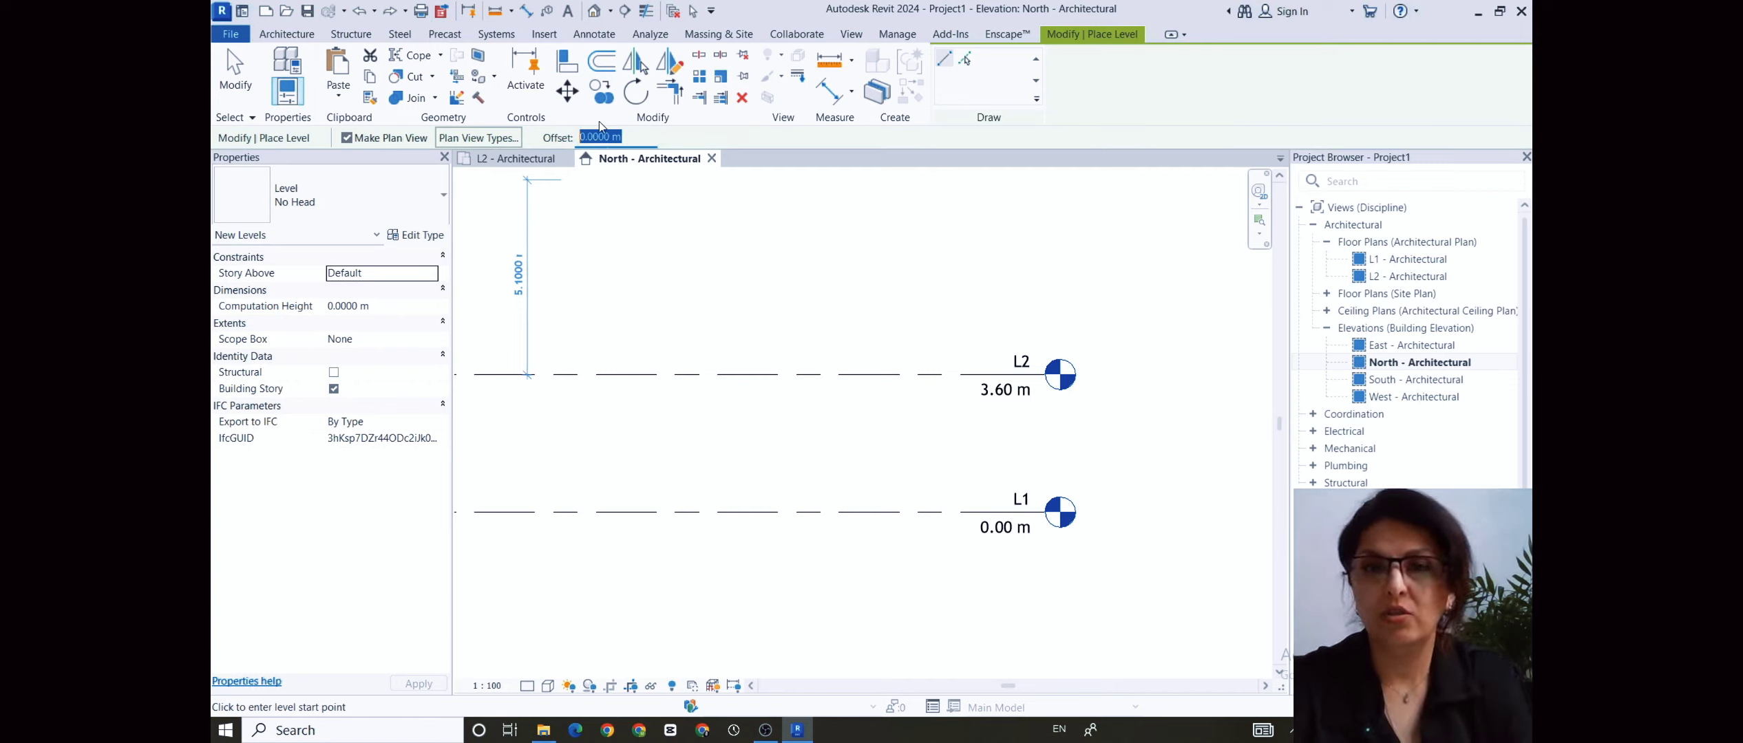
type("3.6")
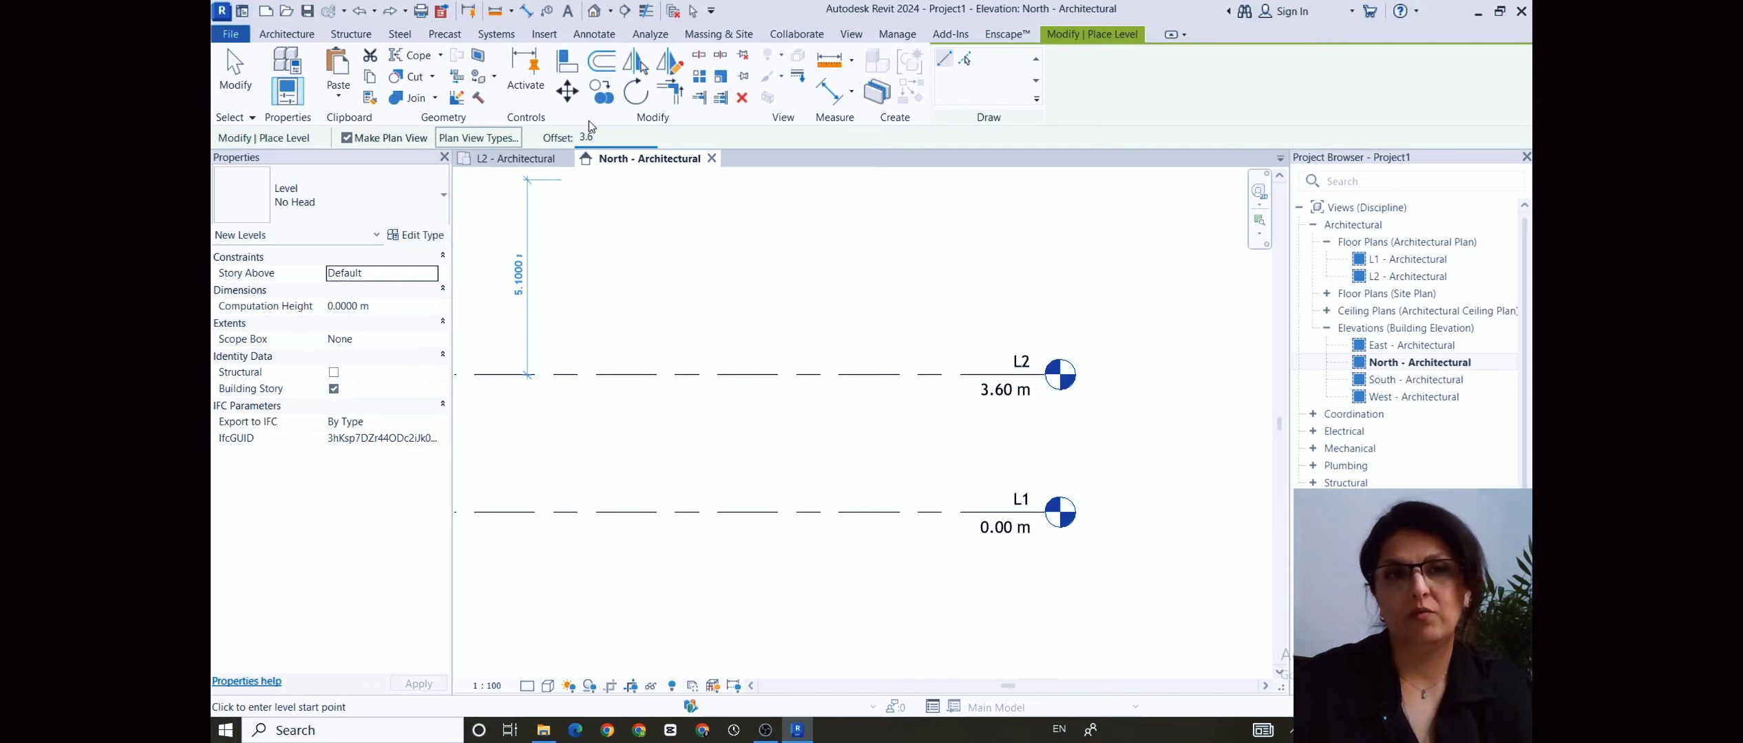
scroll(841, 344, "down", 3)
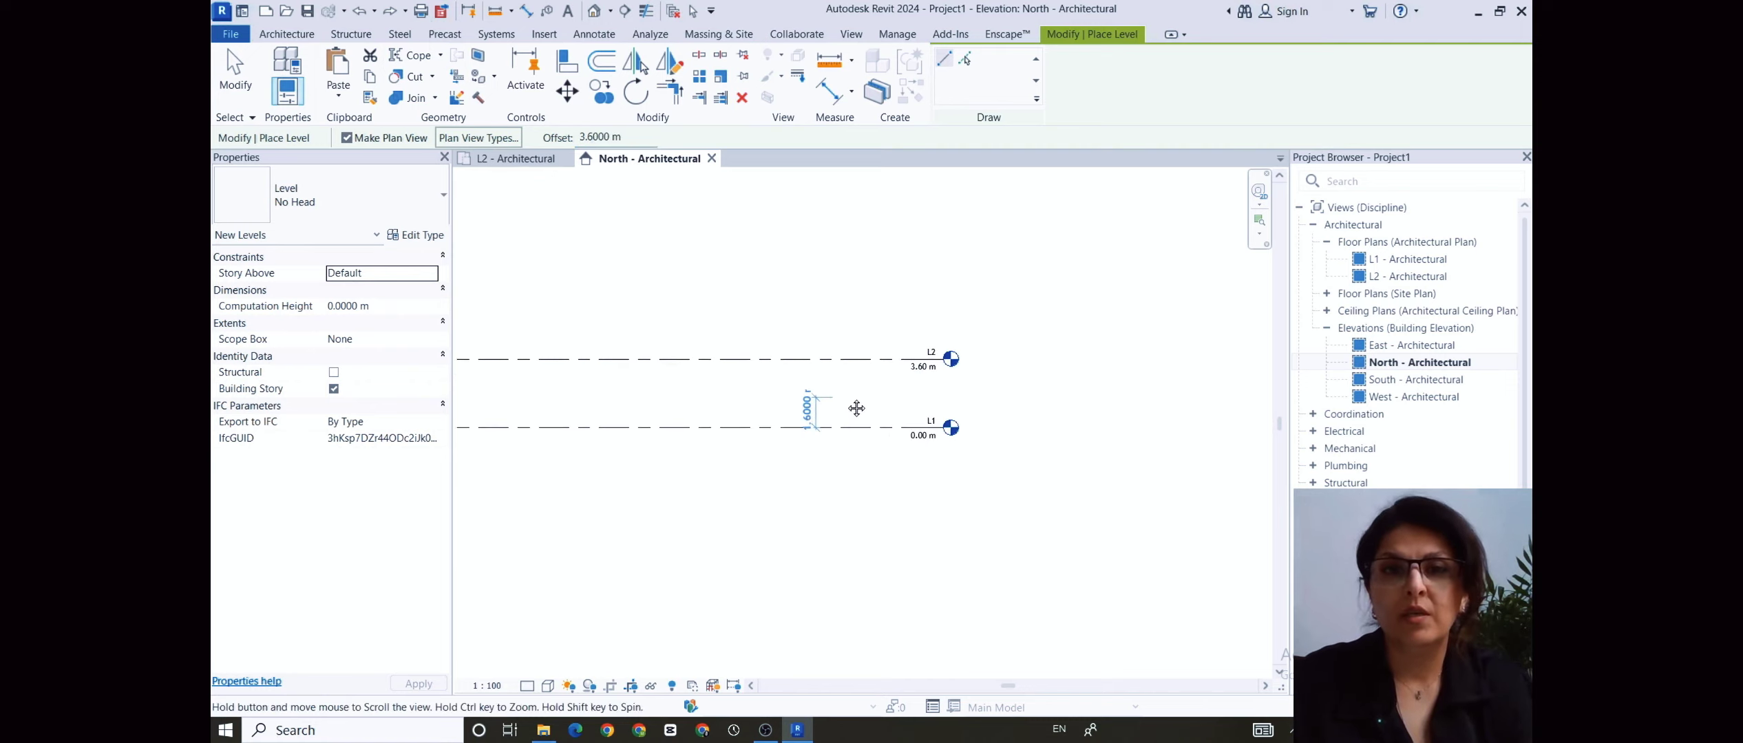
middle_click_drag(856, 408, 1143, 408)
scroll(1140, 404, "down", 2)
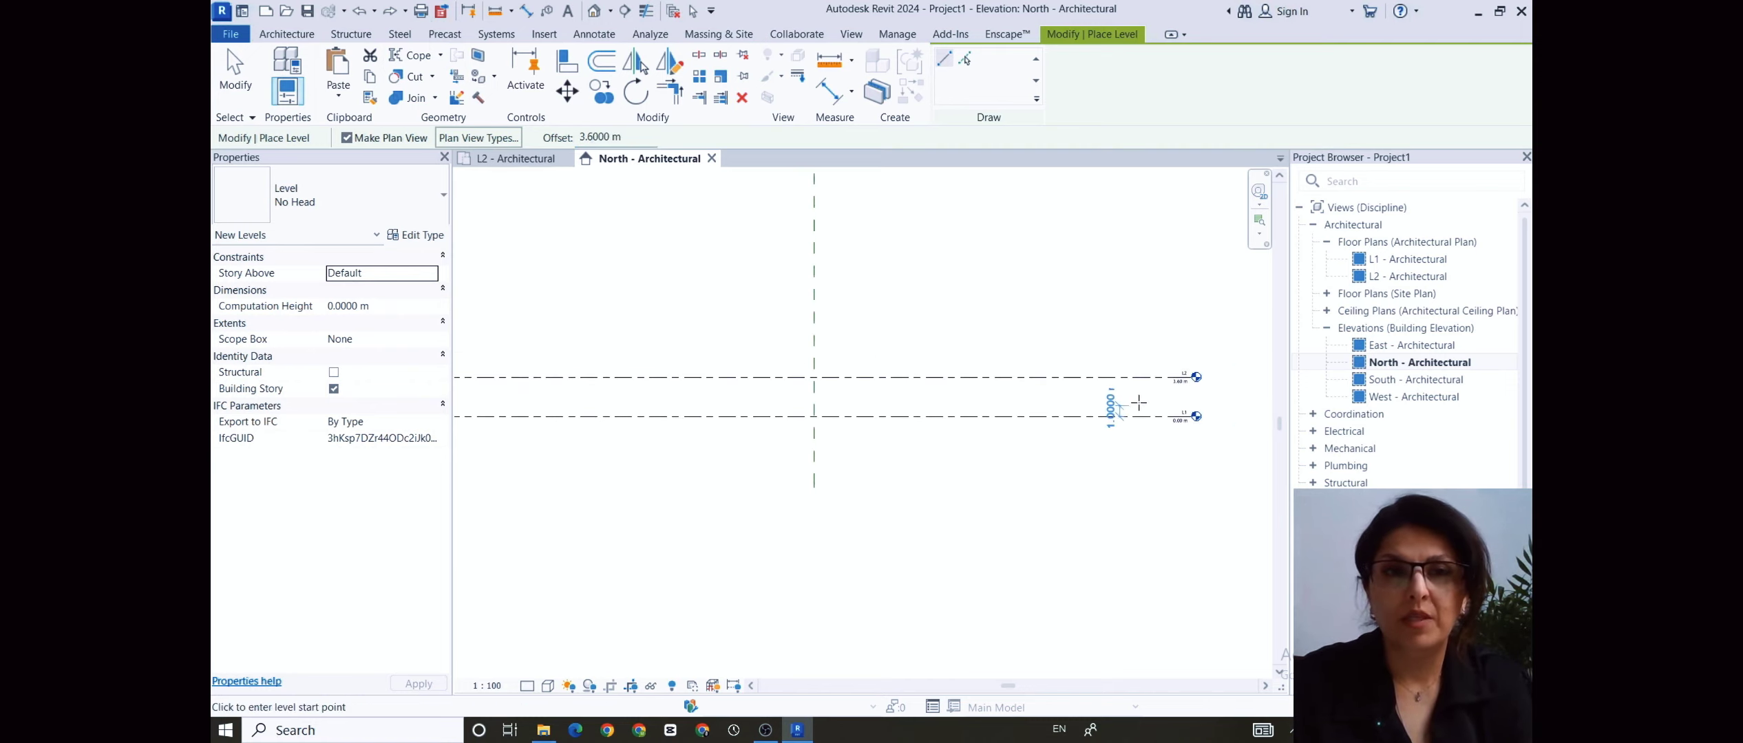
scroll(1139, 402, "down", 1)
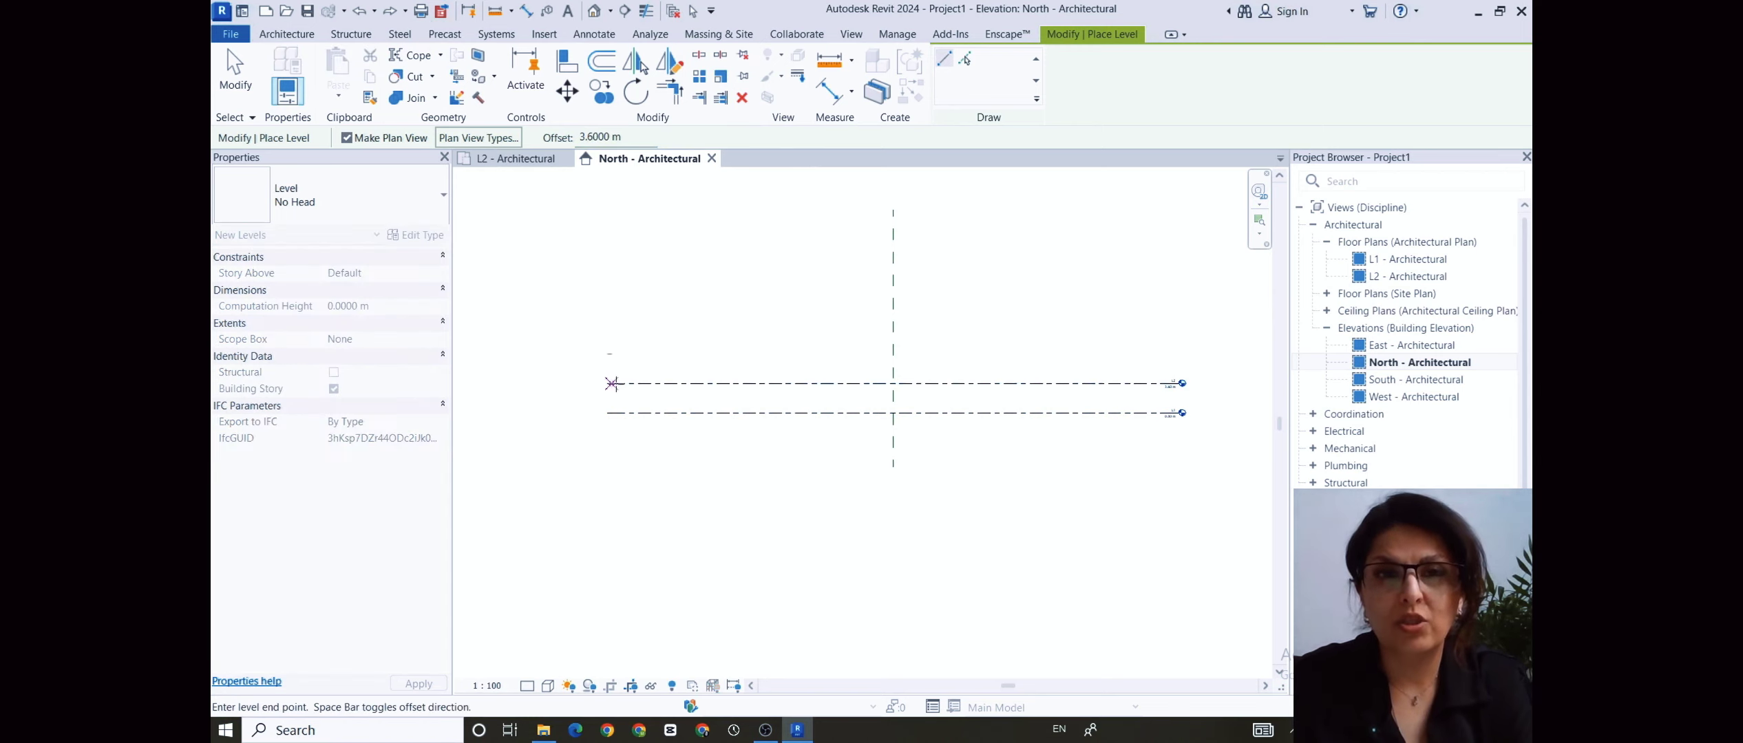
left_click(1178, 383)
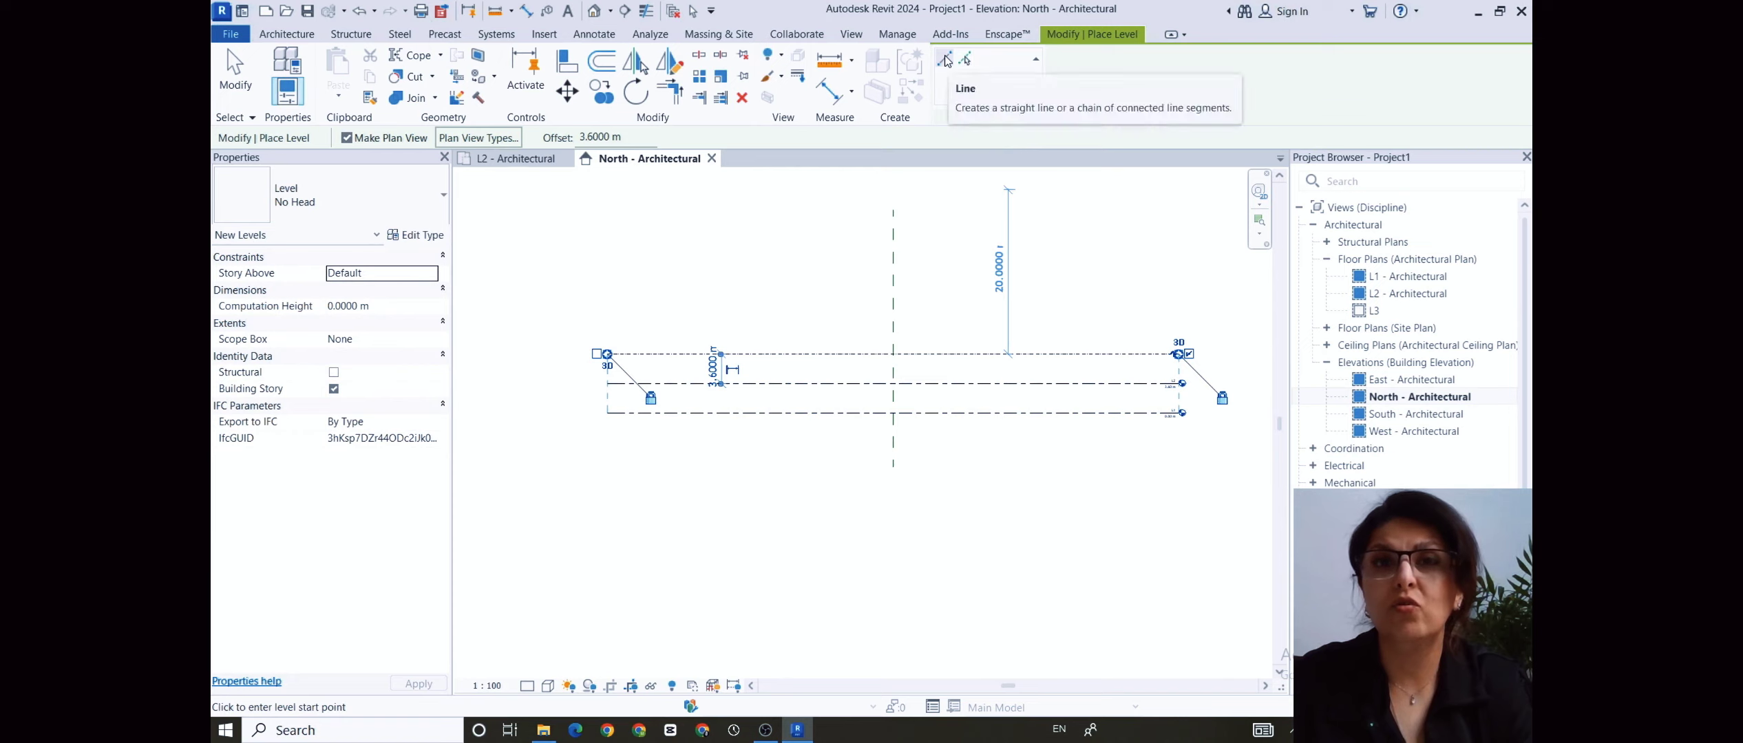
- Draw another level from end to end of the topmost level line, keeping the 3.6 m offset above it
left_click_drag(633, 136, 575, 136)
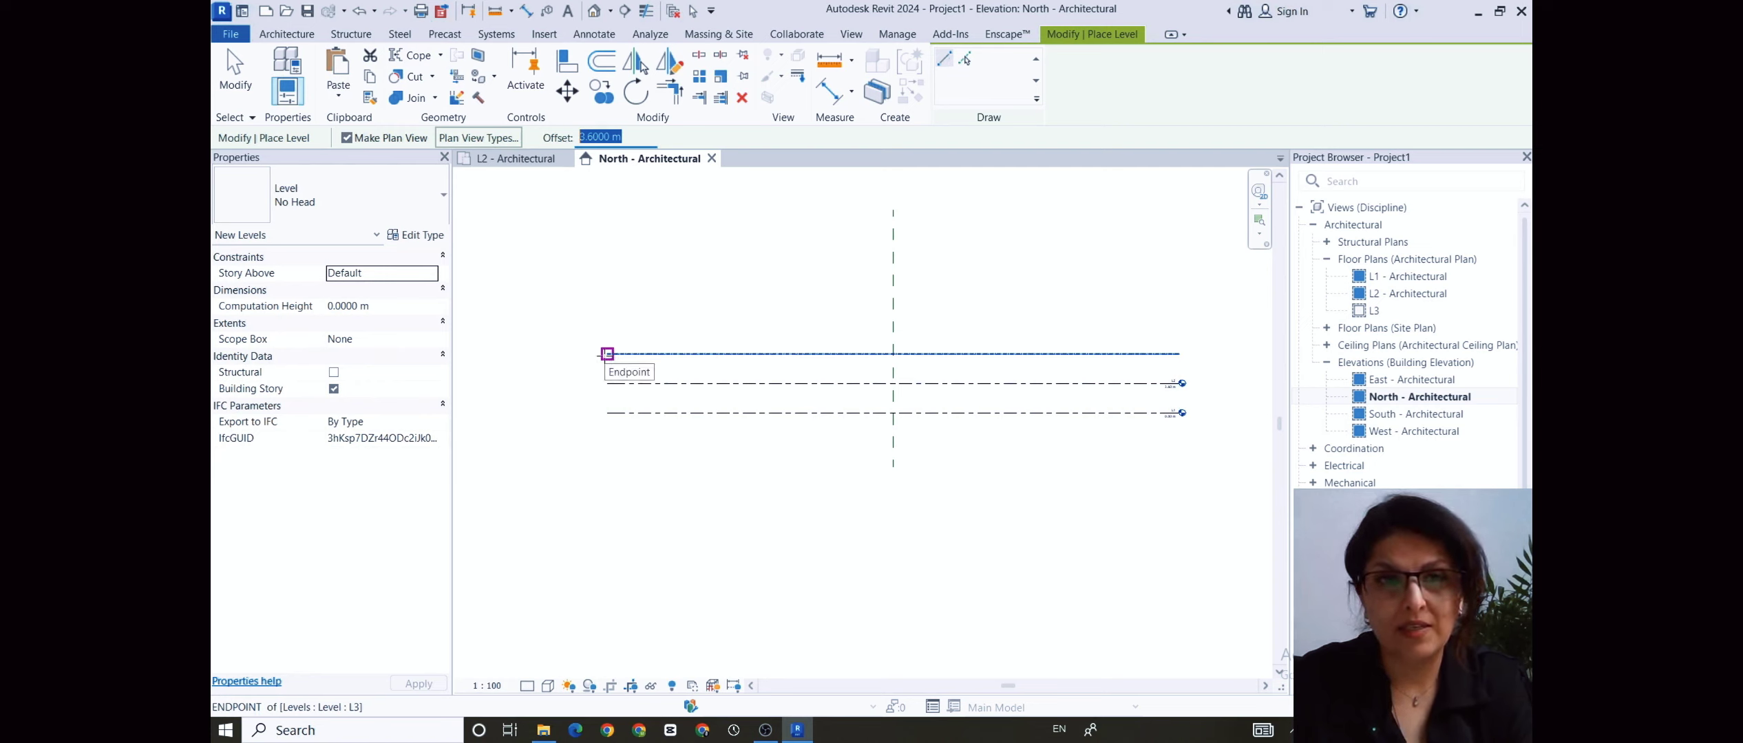
left_click(607, 354)
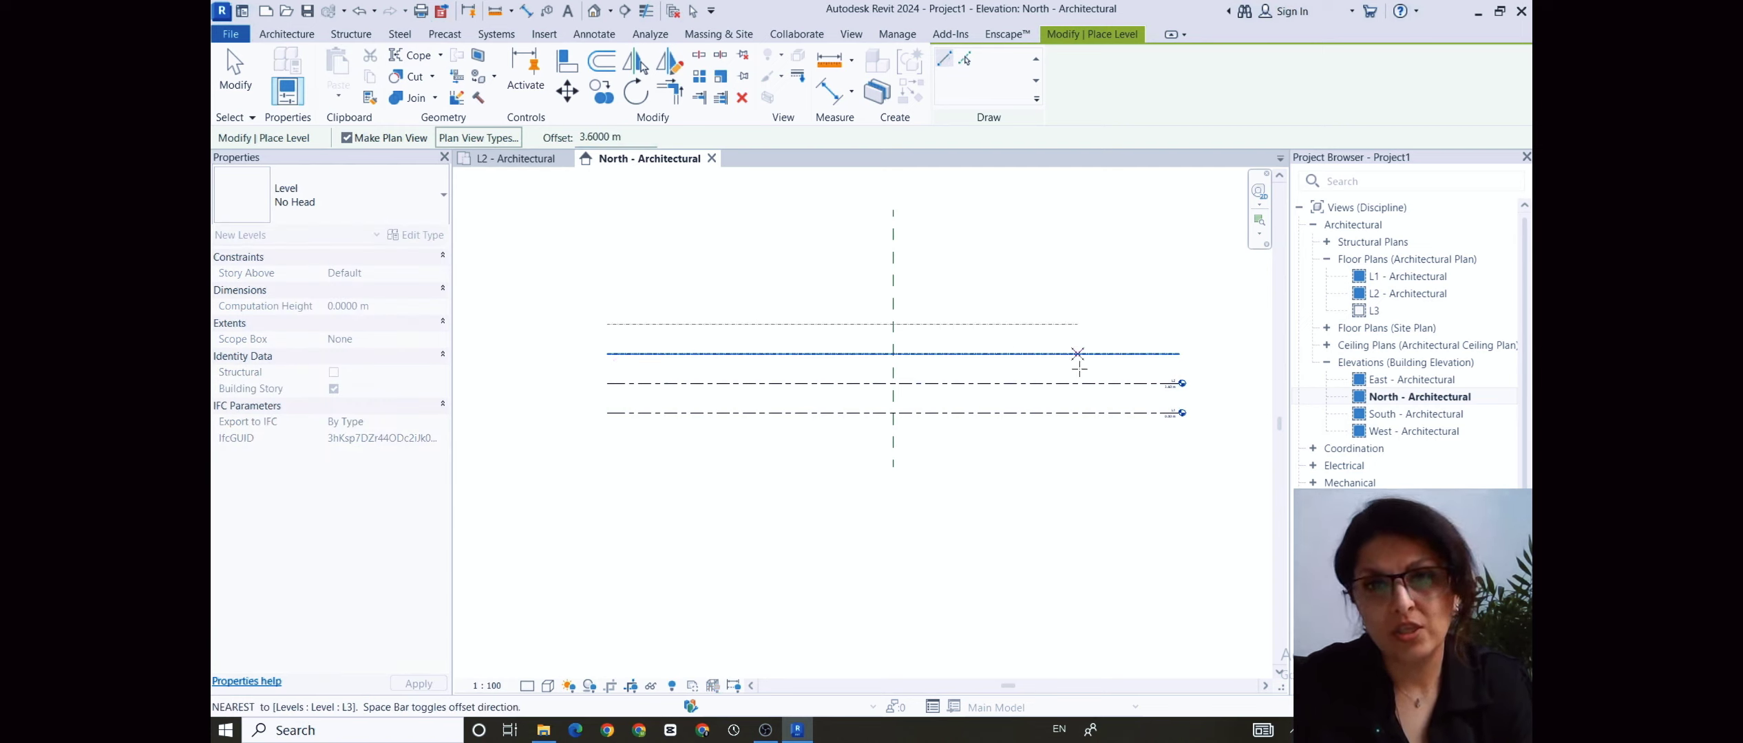
left_click(1179, 353)
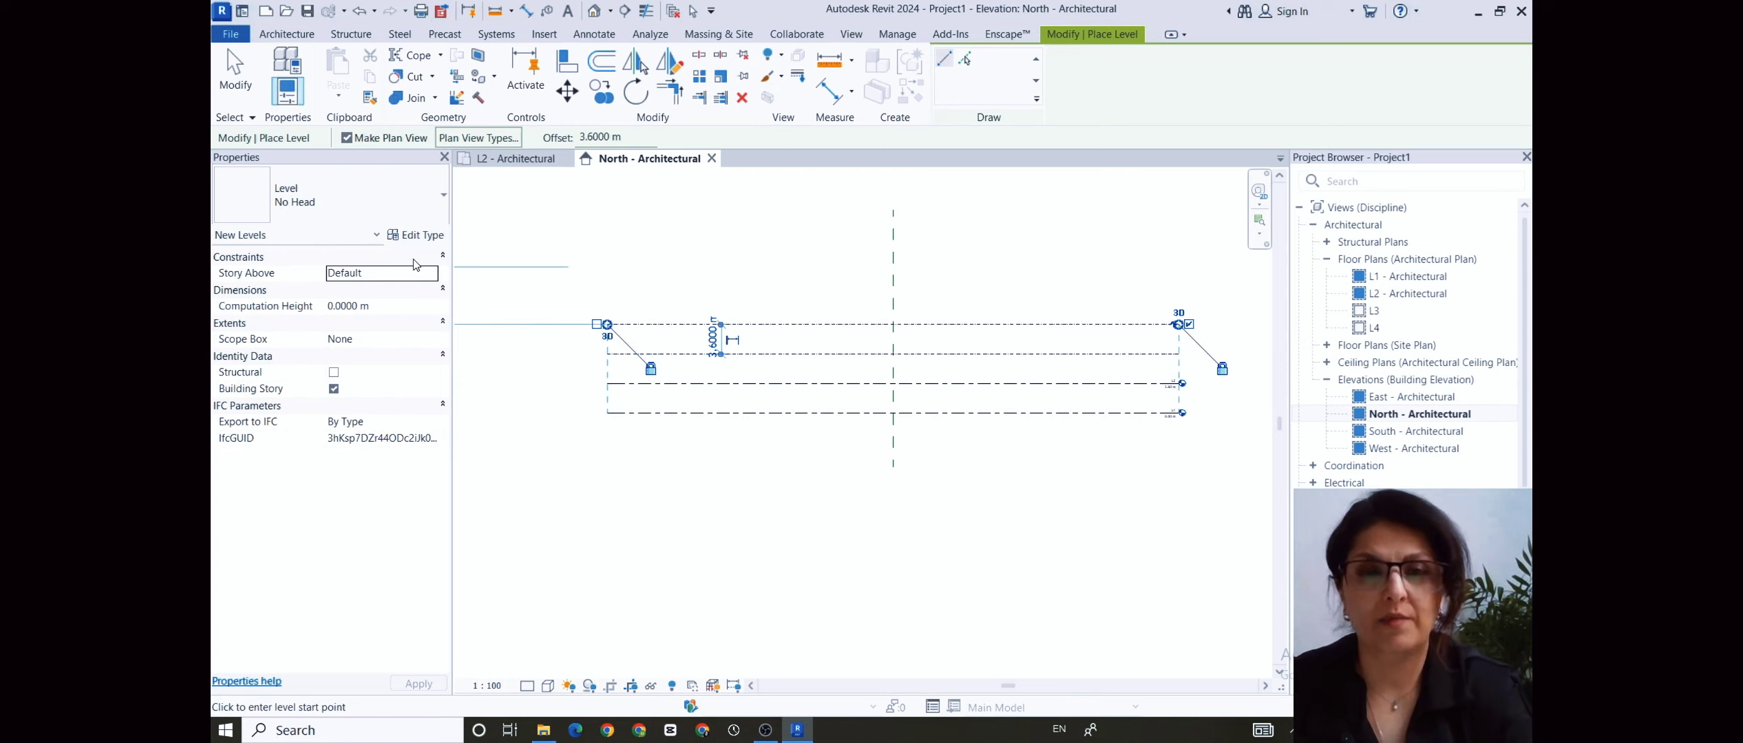
- Undo the two drawn levels and return to the Revit window showing the North elevation
key("ctrl+z")
key("ctrl+z")
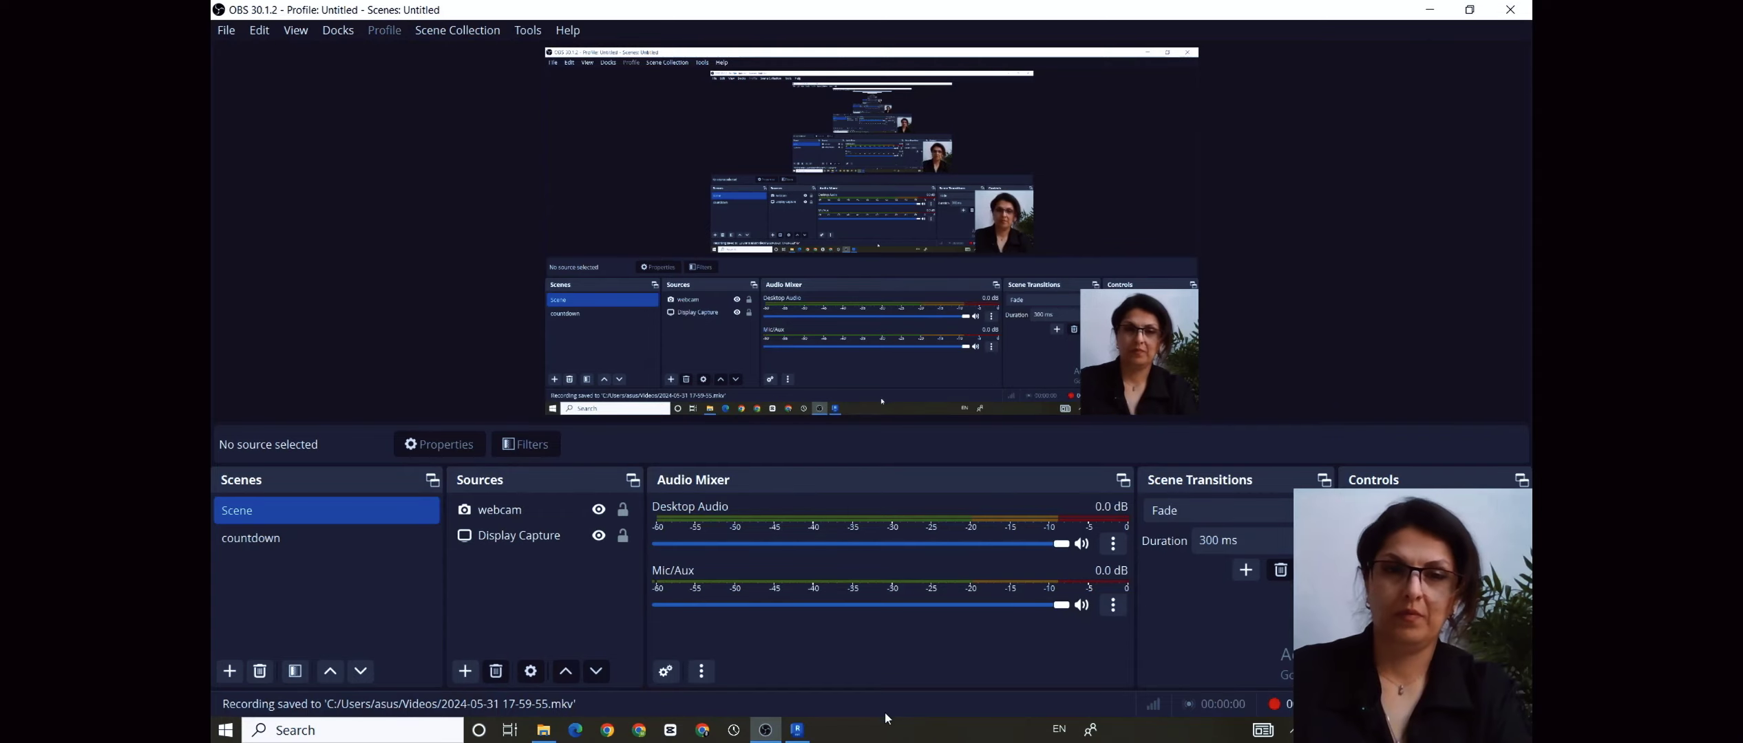
left_click(797, 731)
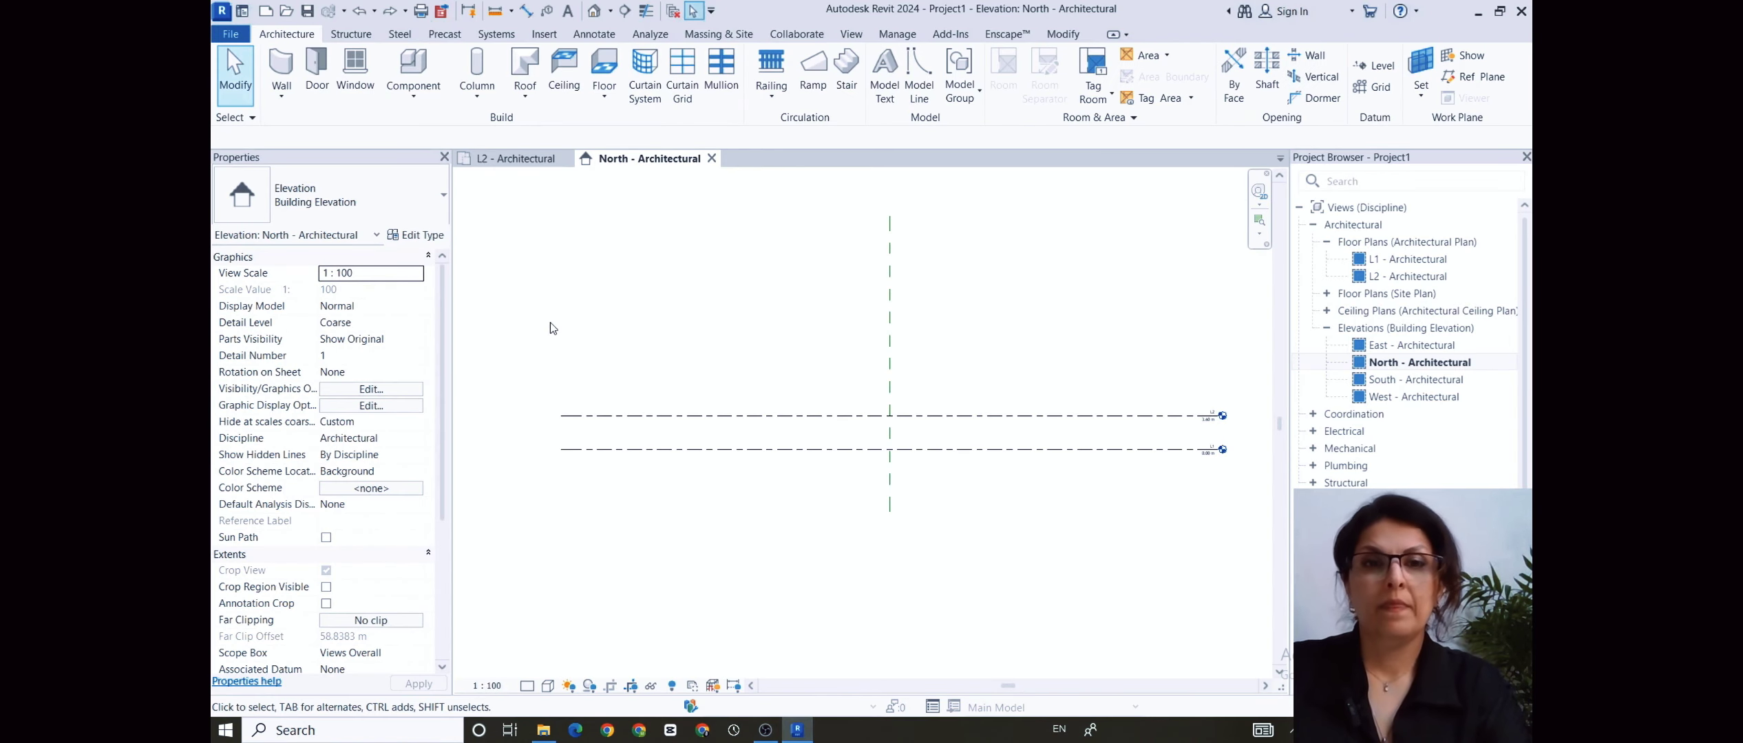
- Copy level L2 upward three times at 3.6 m spacing using multiple copy, with the endpoints of the level lines as reference points
left_click(577, 417)
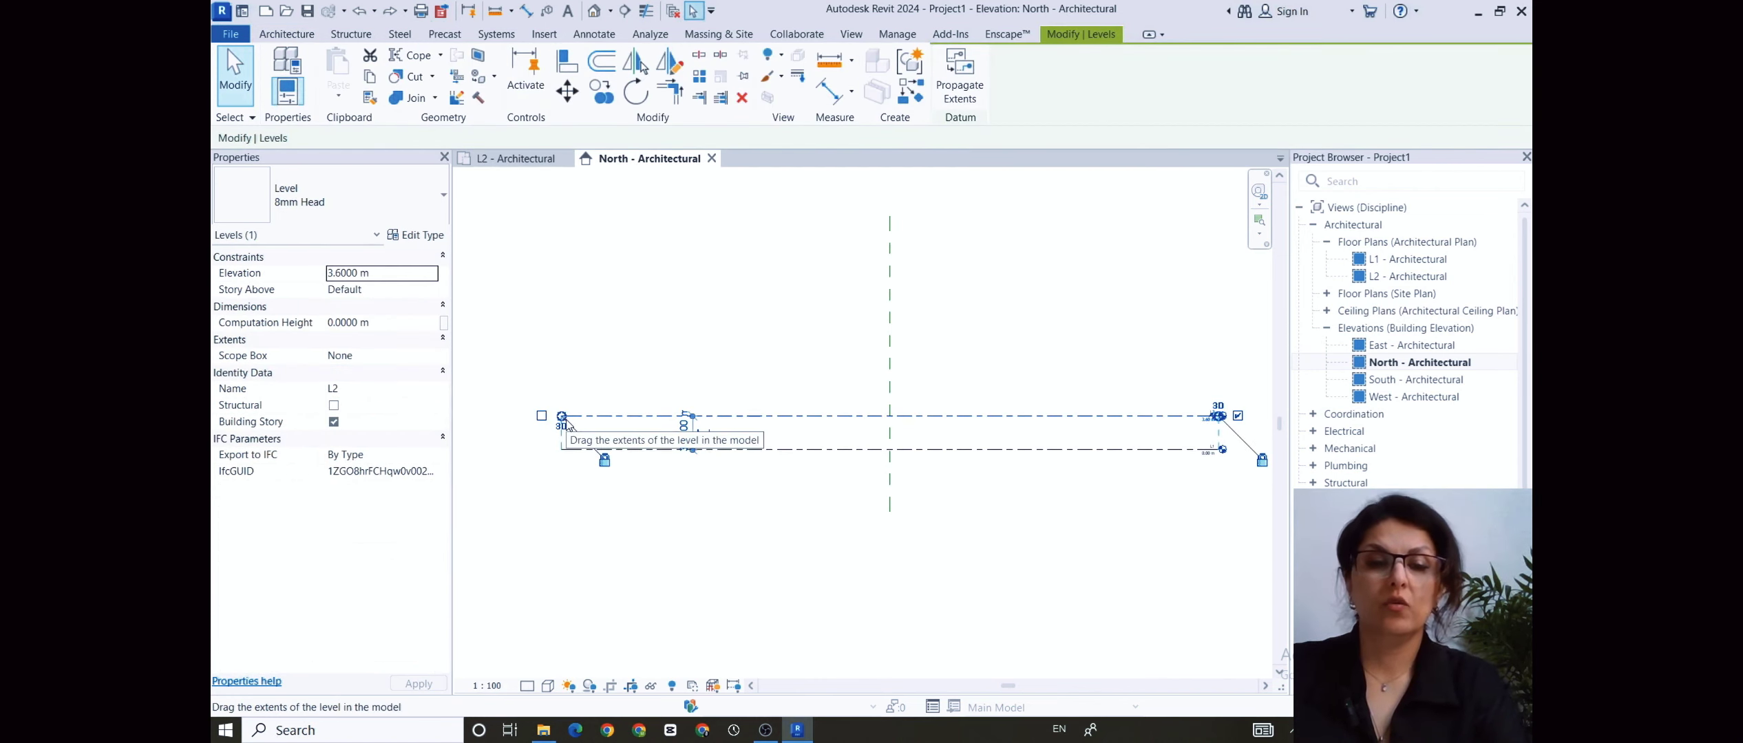
key("c")
key("o")
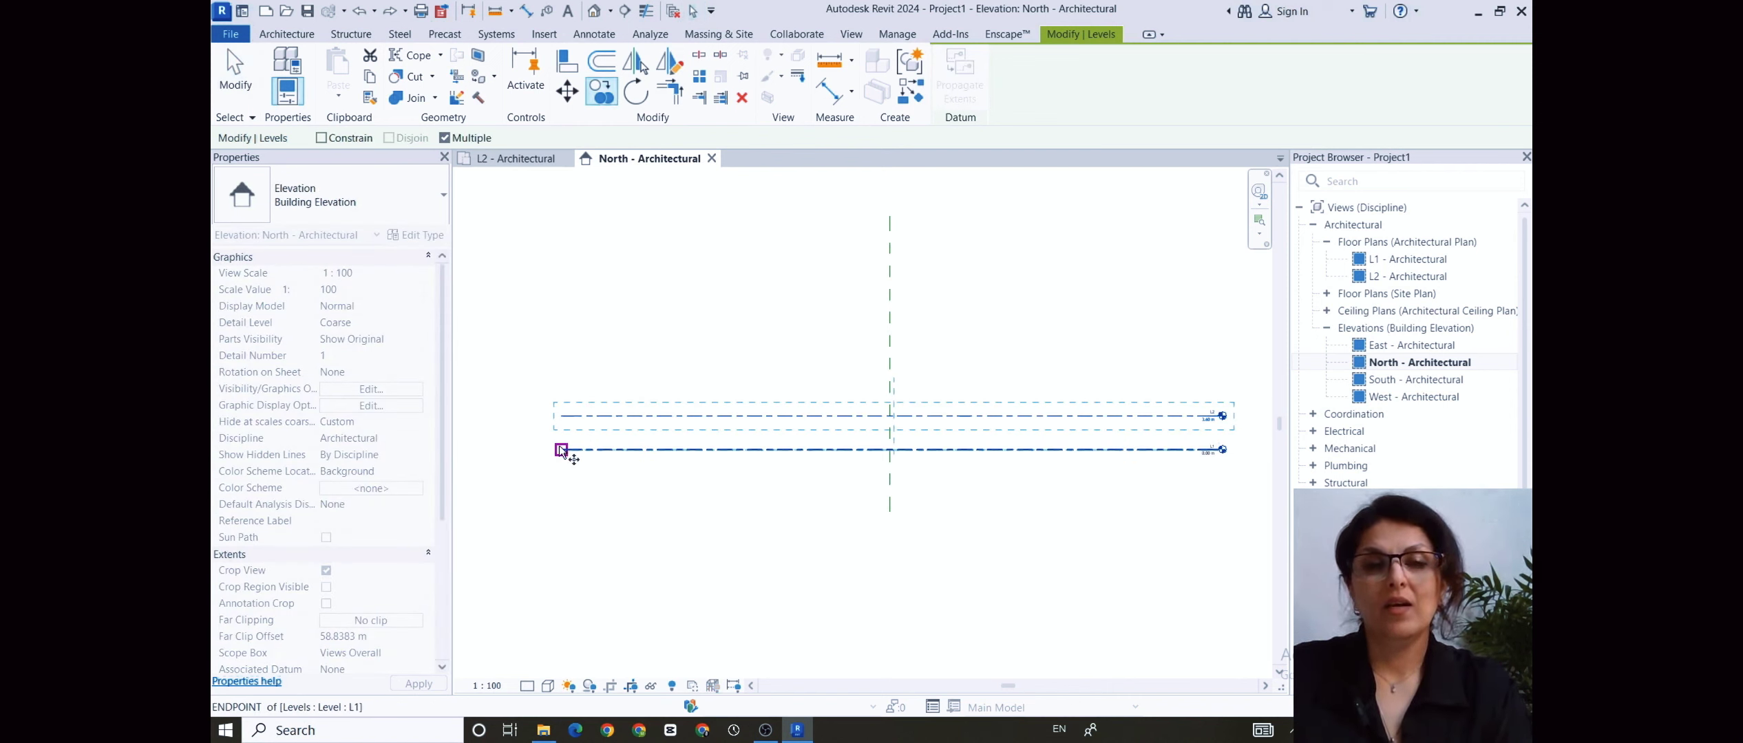
left_click(561, 450)
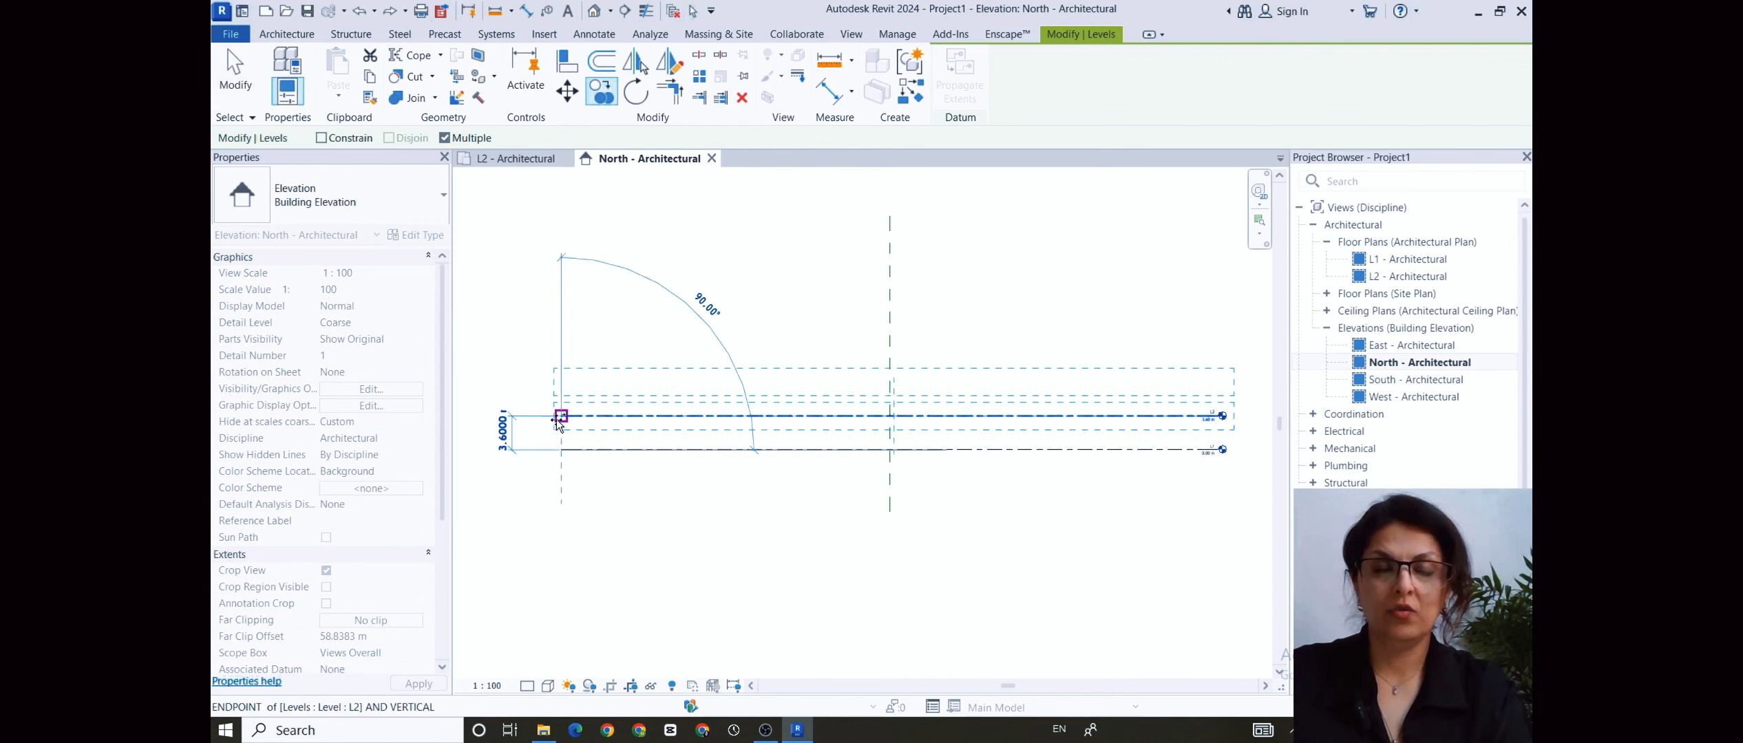
left_click(559, 419)
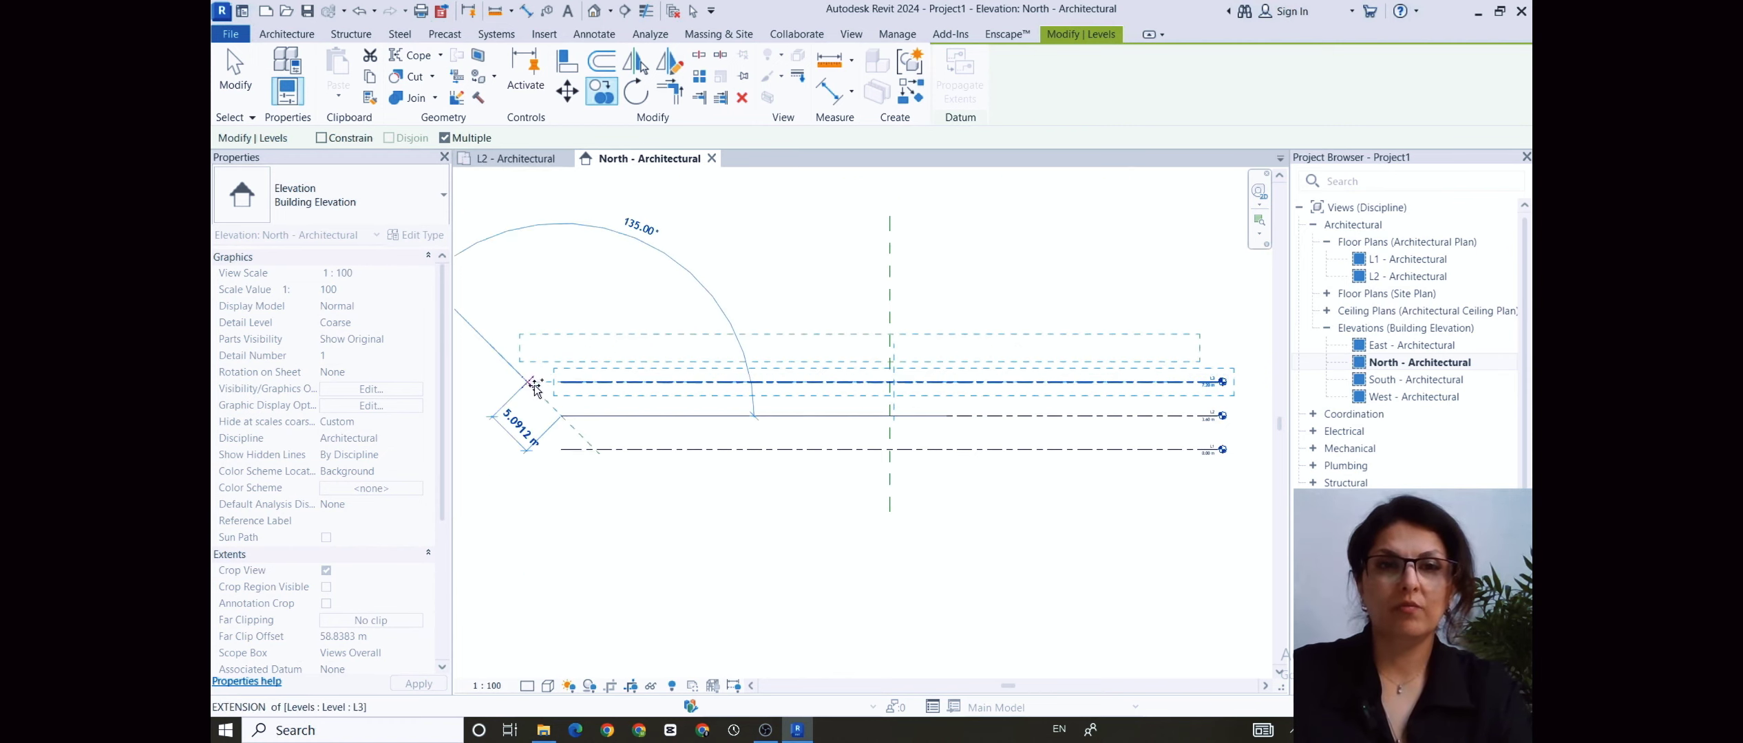
left_click(559, 383)
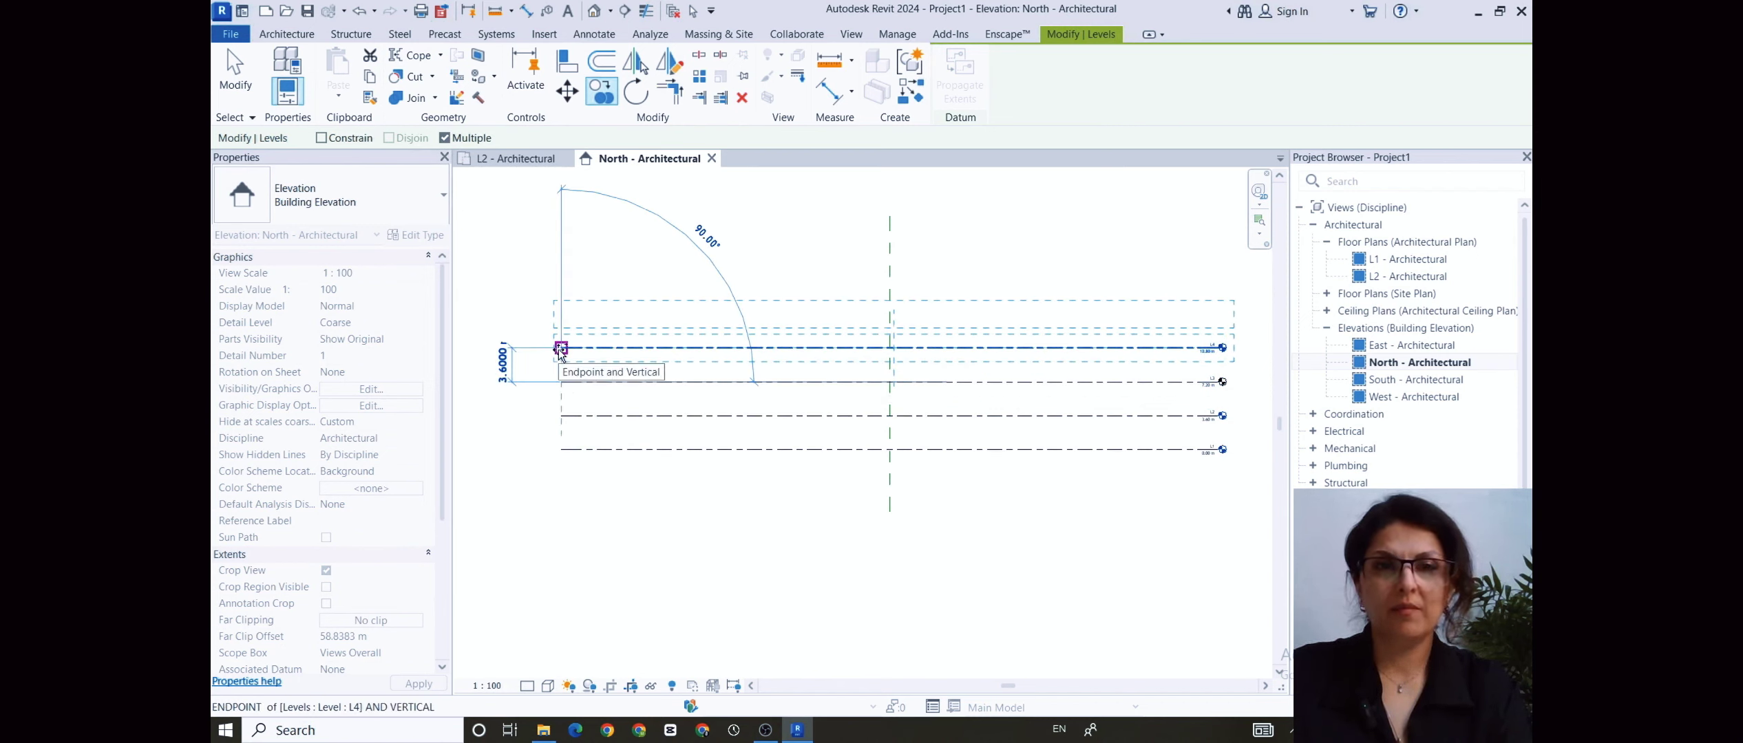
left_click(560, 349)
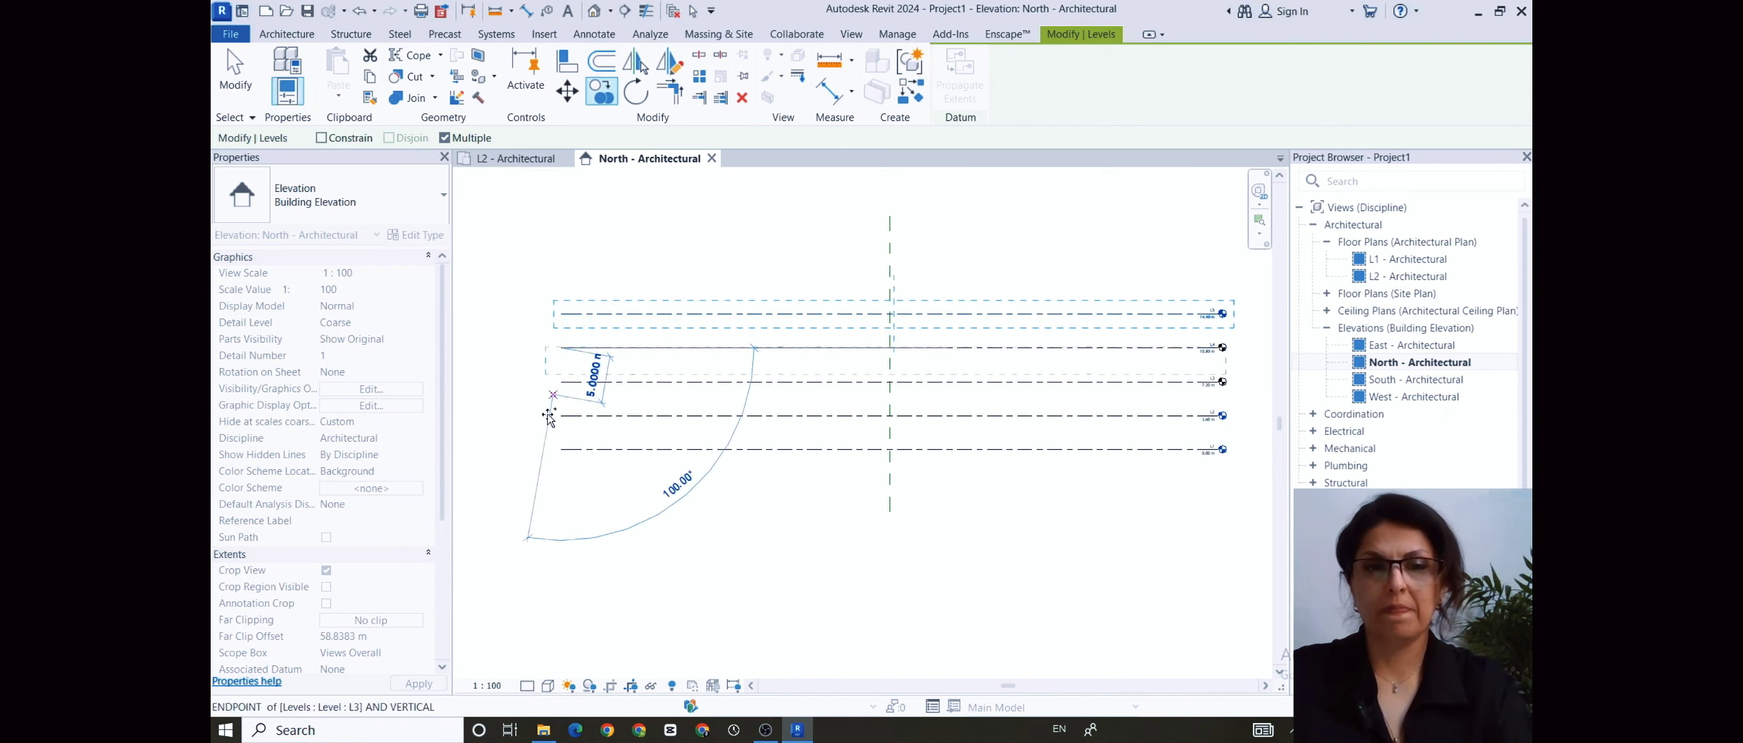
key("Escape")
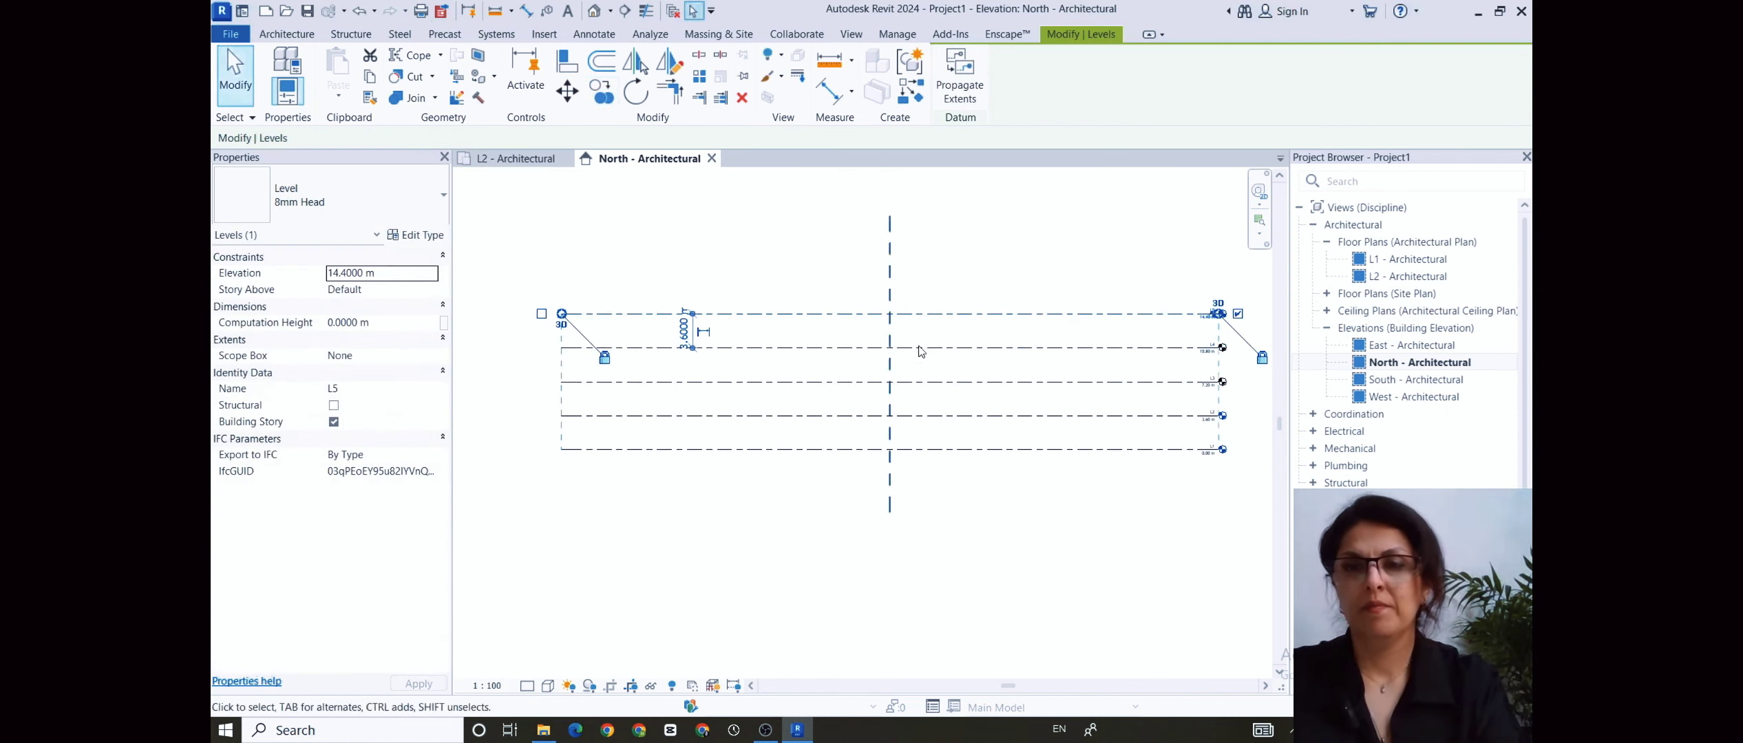
scroll(1196, 523, "down", 2)
middle_click_drag(1198, 525, 1074, 403)
key("Escape")
scroll(948, 496, "up", 3)
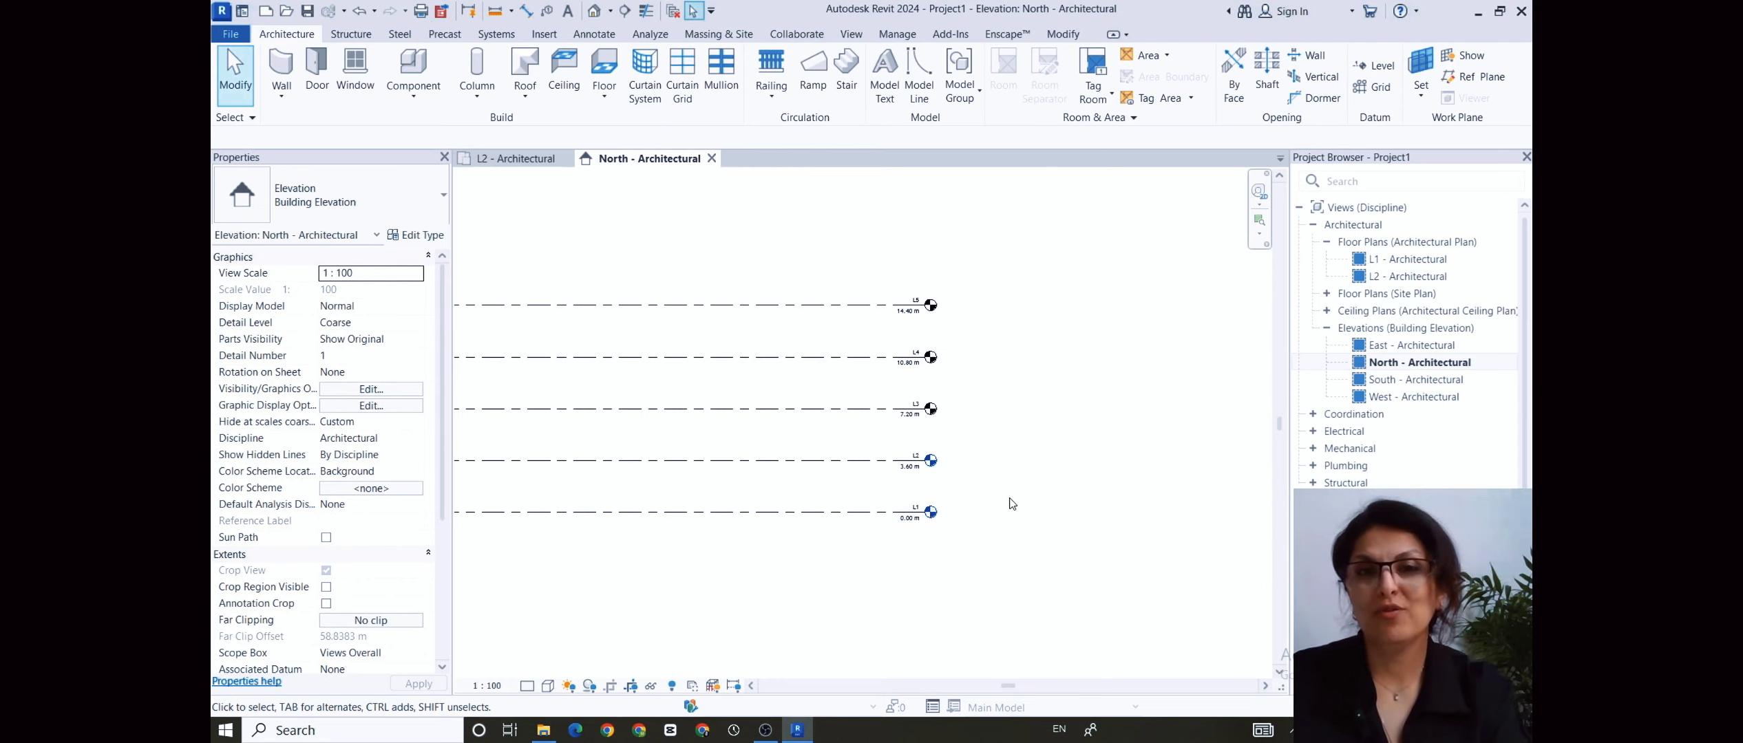
- Undo the three level copies so that only L1 and L2 remain in the elevation
scroll(1010, 496, "down", 3)
middle_click_drag(1017, 497, 1136, 471)
key("ctrl+z")
key("ctrl+z")
key("ctrl+z")
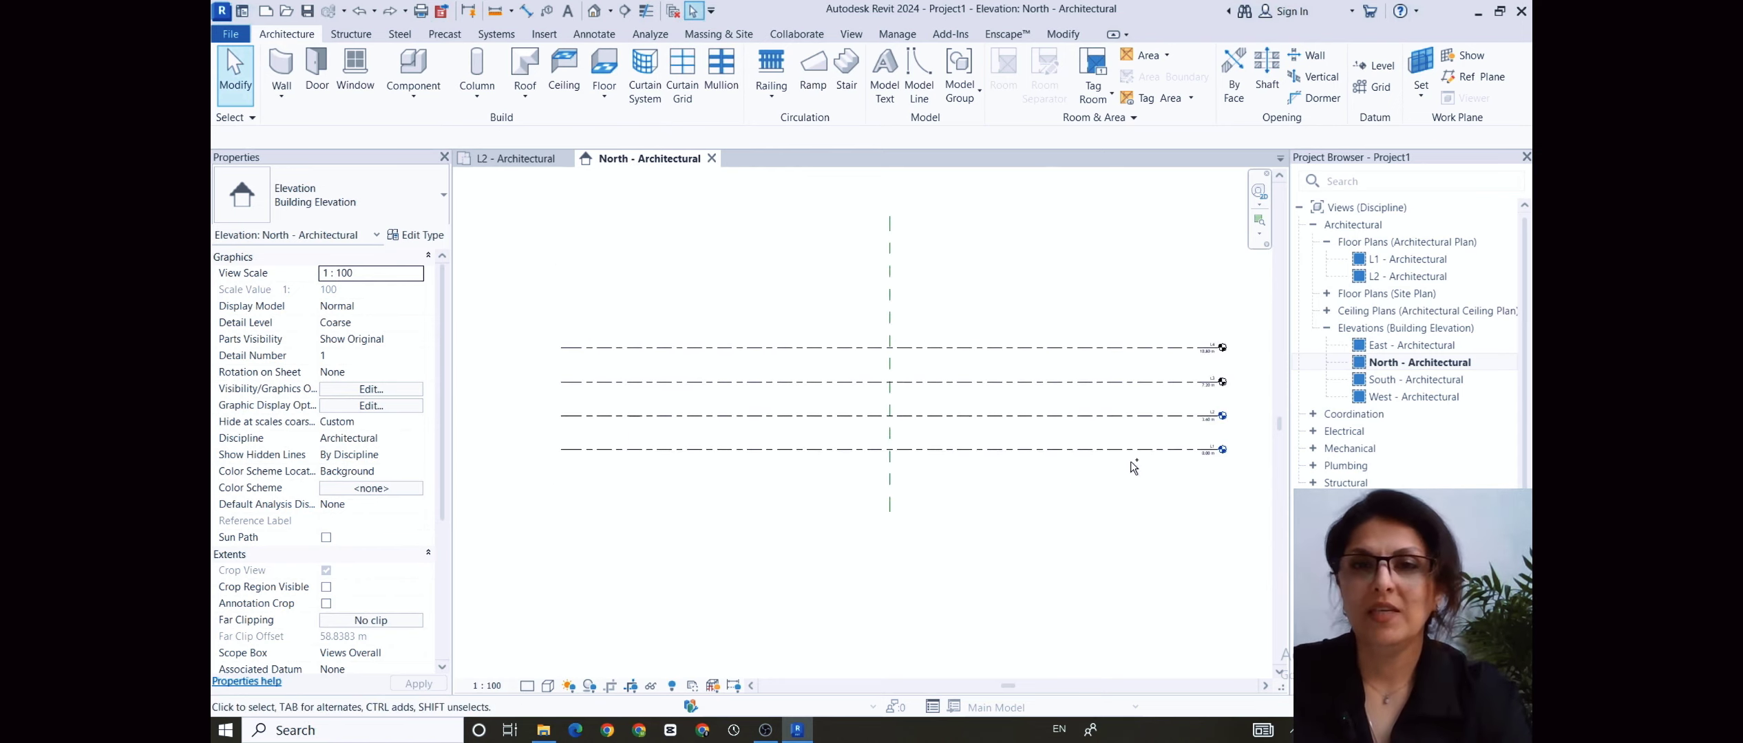
- Create two levels with the Level tool's Pick Lines option and a 3.6 m offset, picking L2 and the new level above it
scroll(1187, 384, "up", 2)
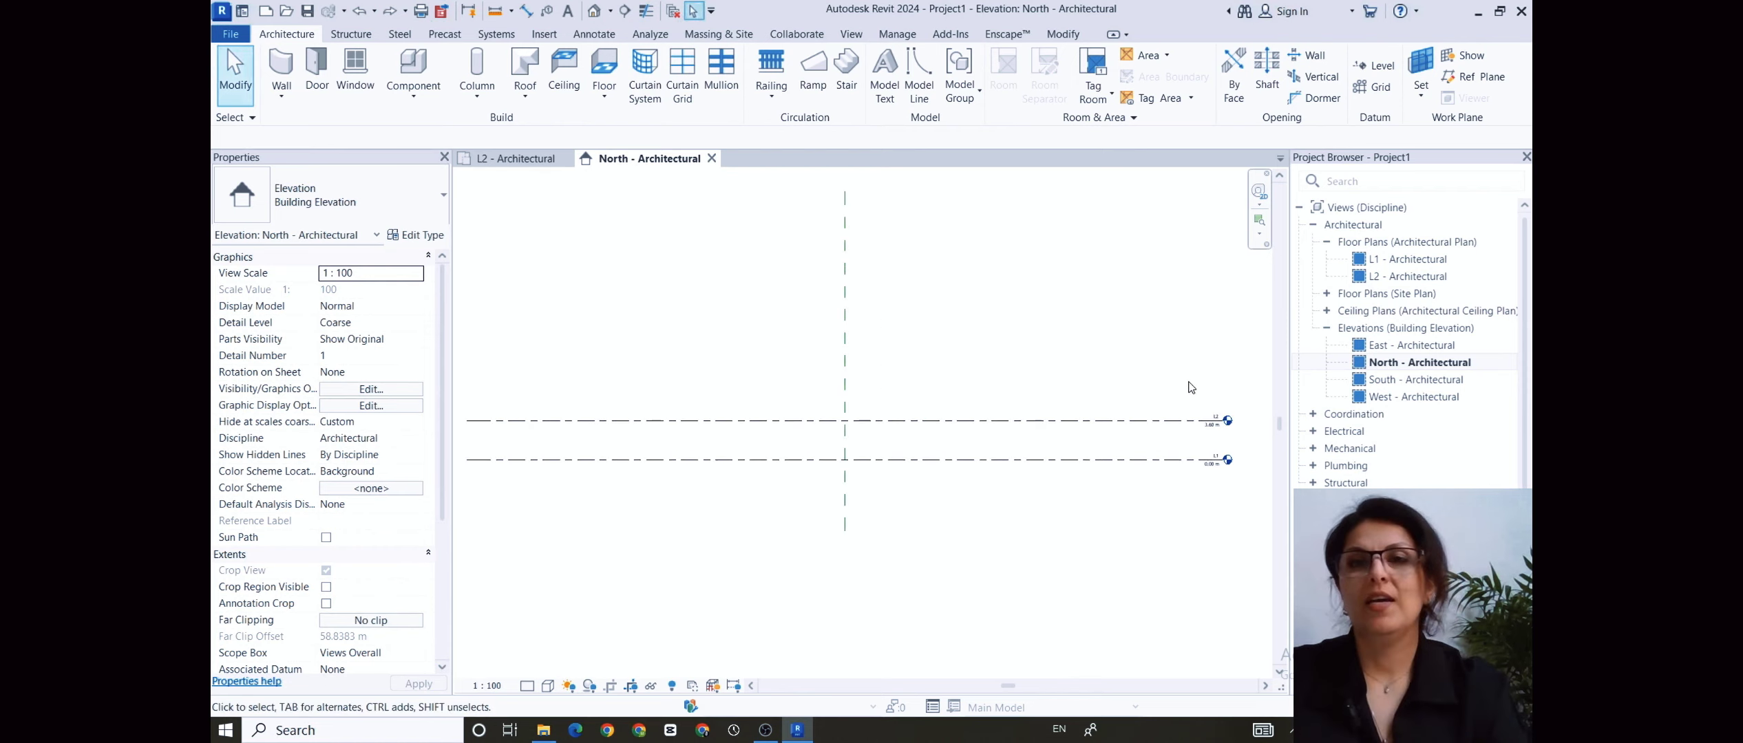
middle_click_drag(1190, 387, 964, 362)
scroll(964, 362, "up", 1)
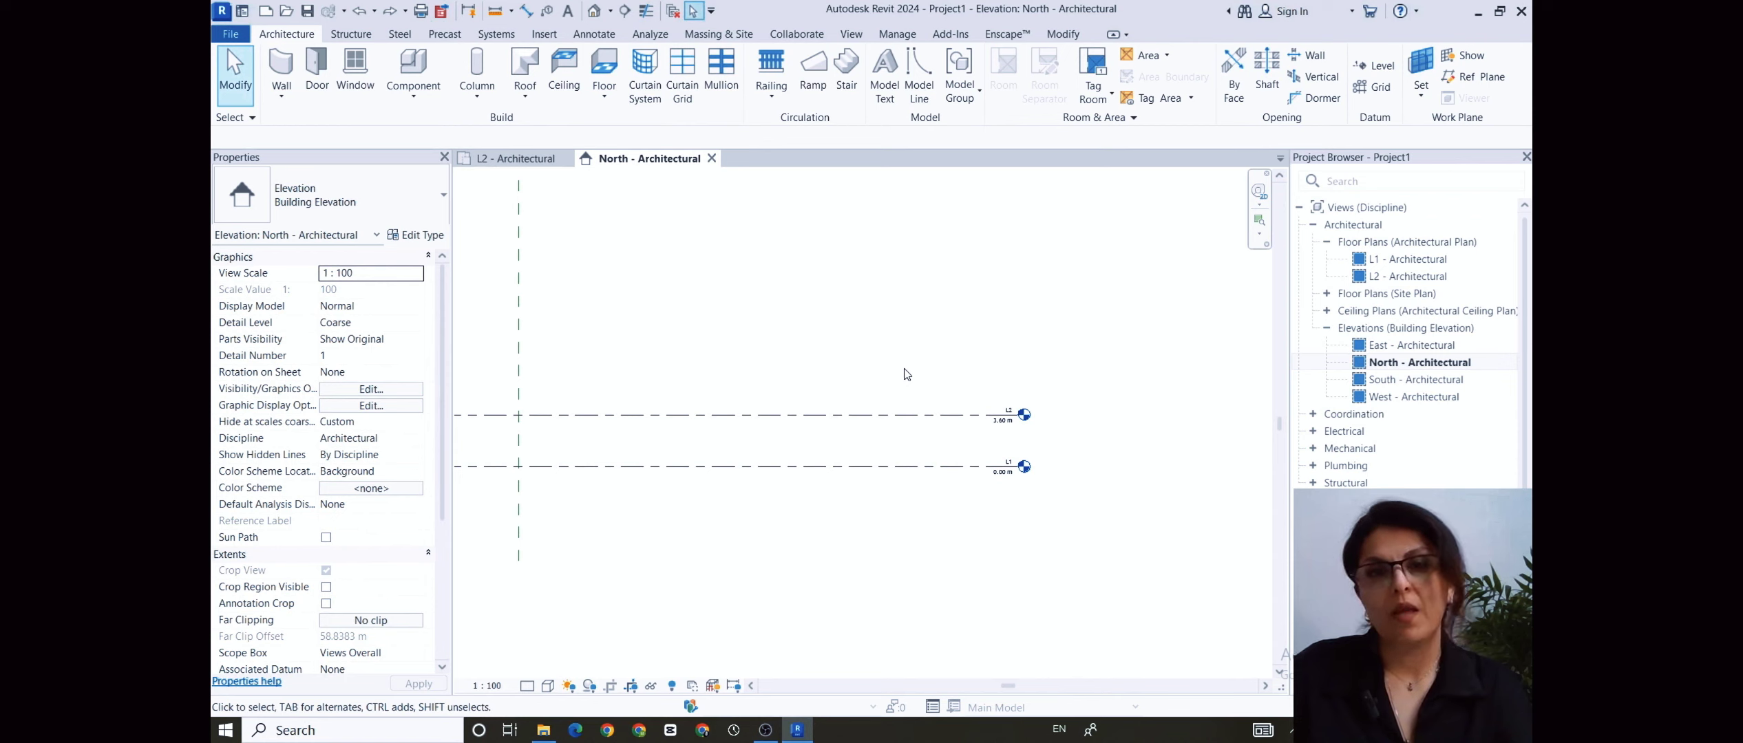
key("l")
key("l")
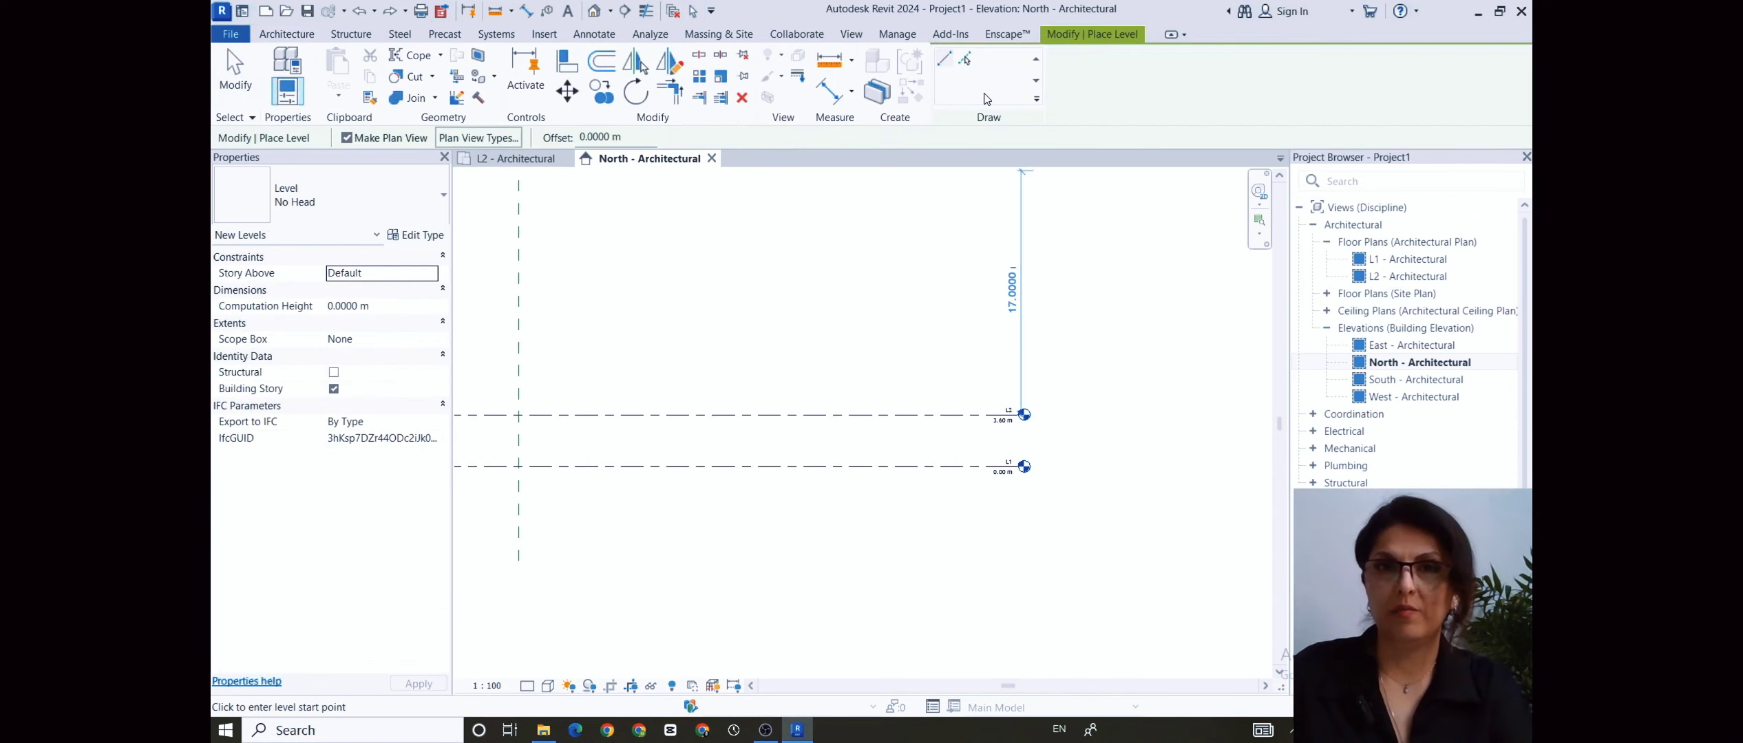
left_click(966, 60)
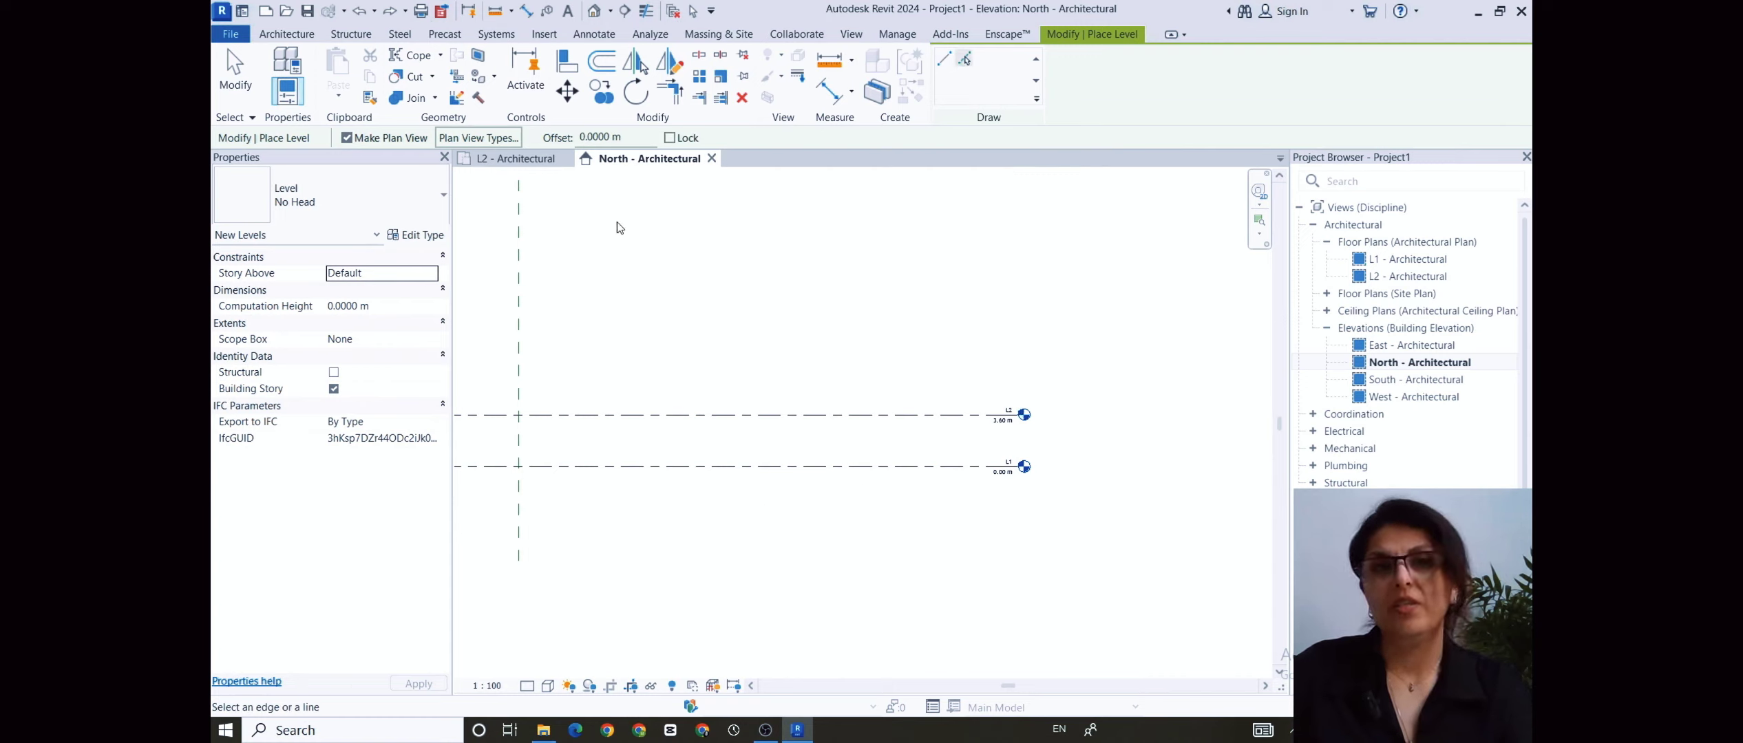
left_click(638, 137)
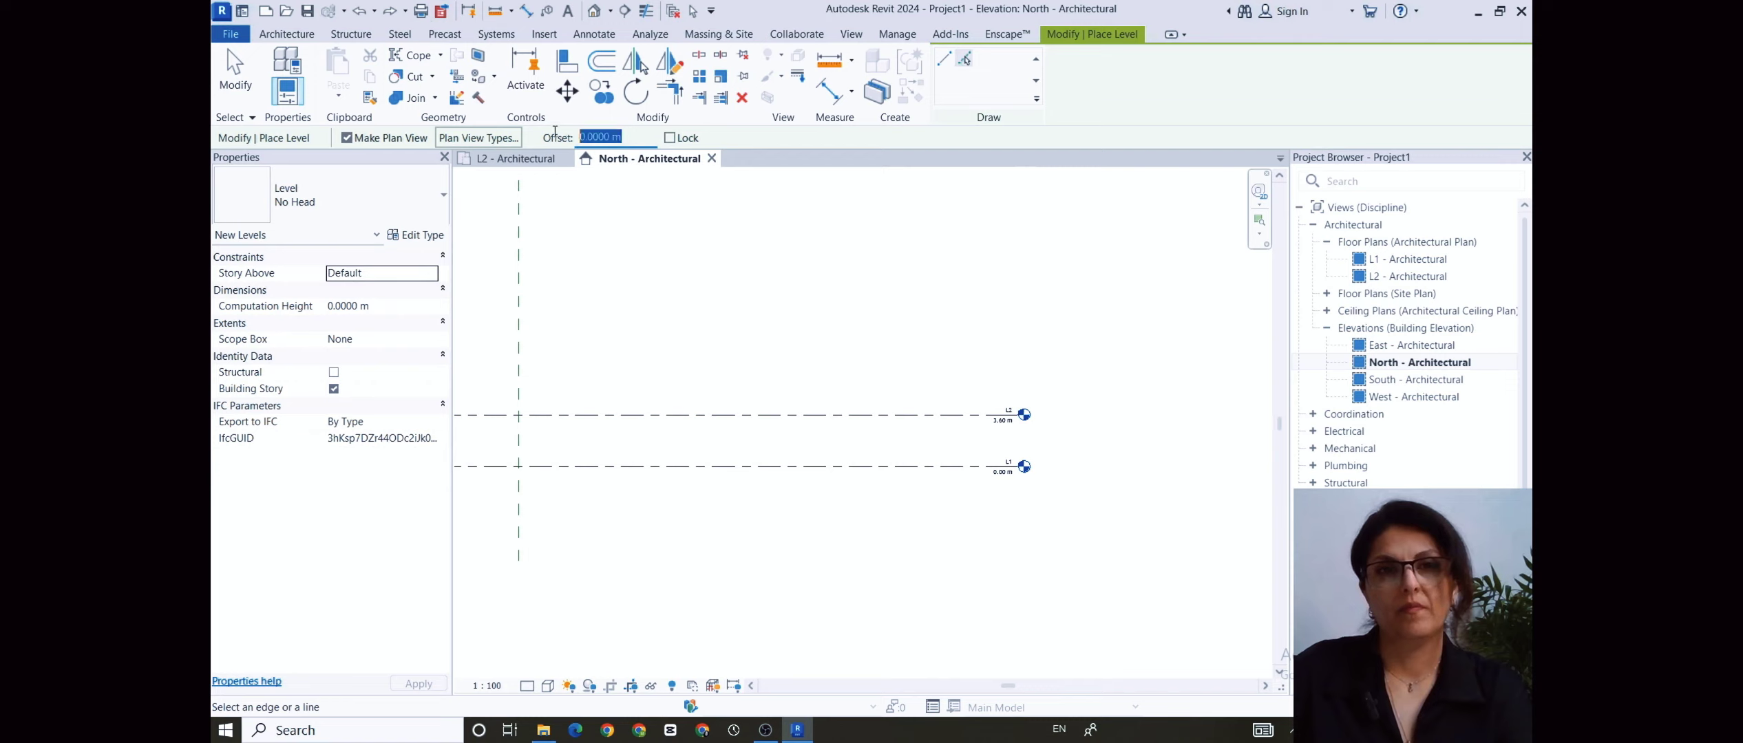
type("3.6")
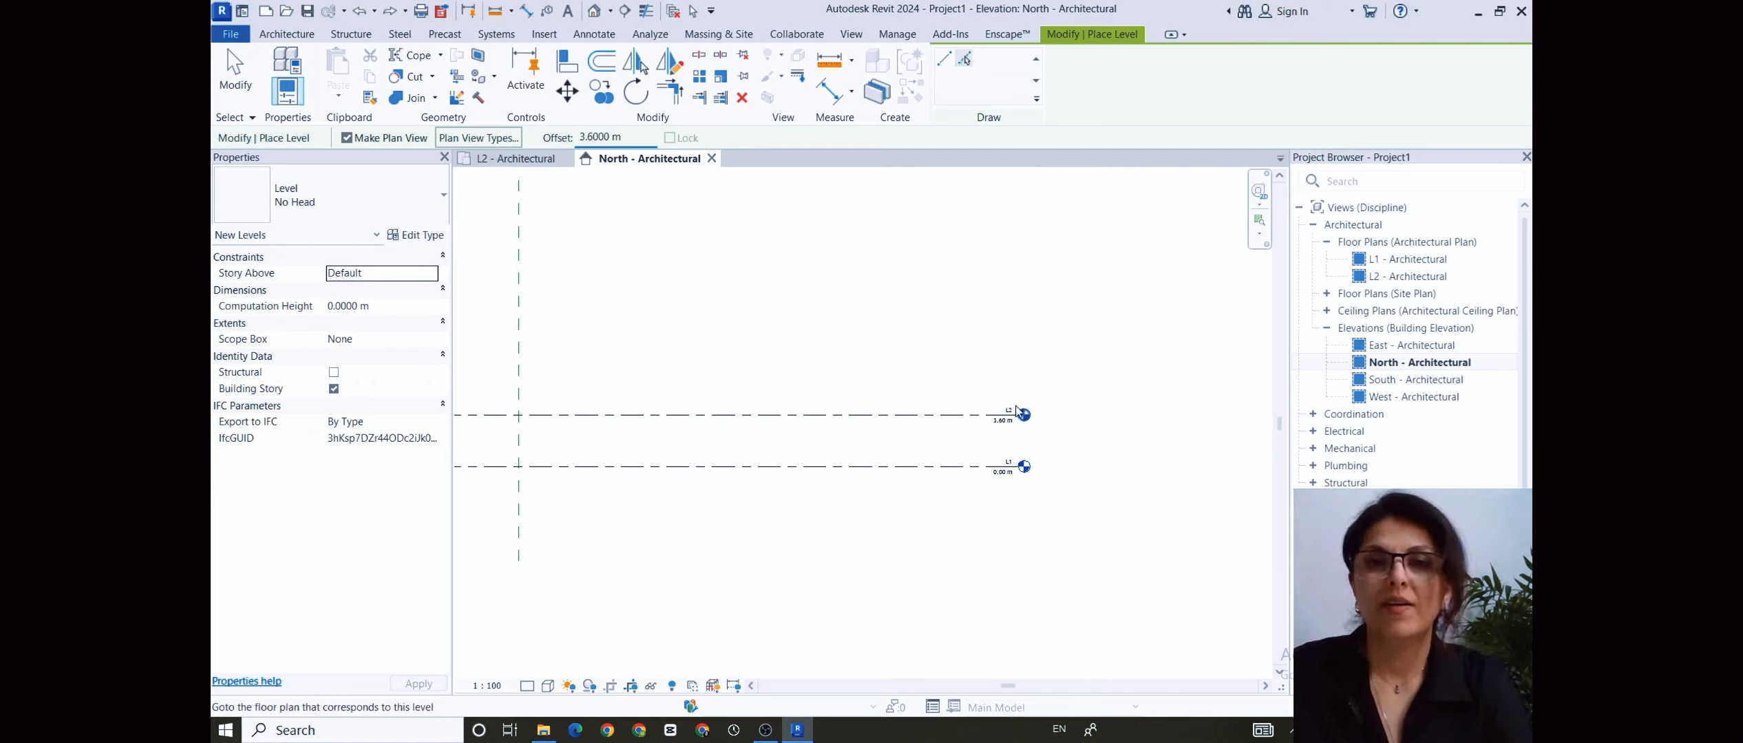
scroll(1019, 411, "up", 4)
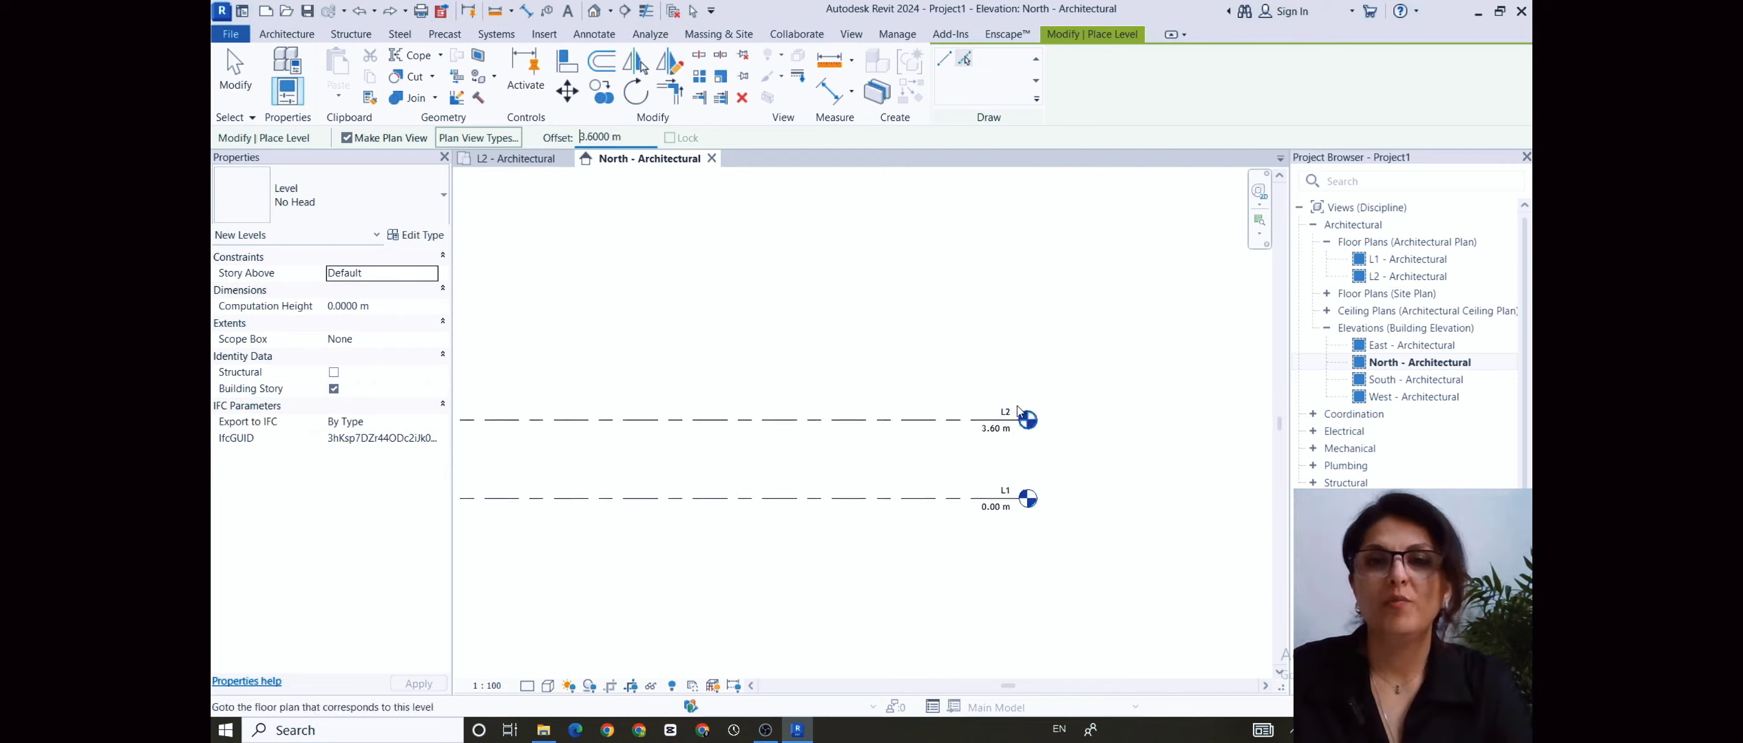
left_click(807, 427)
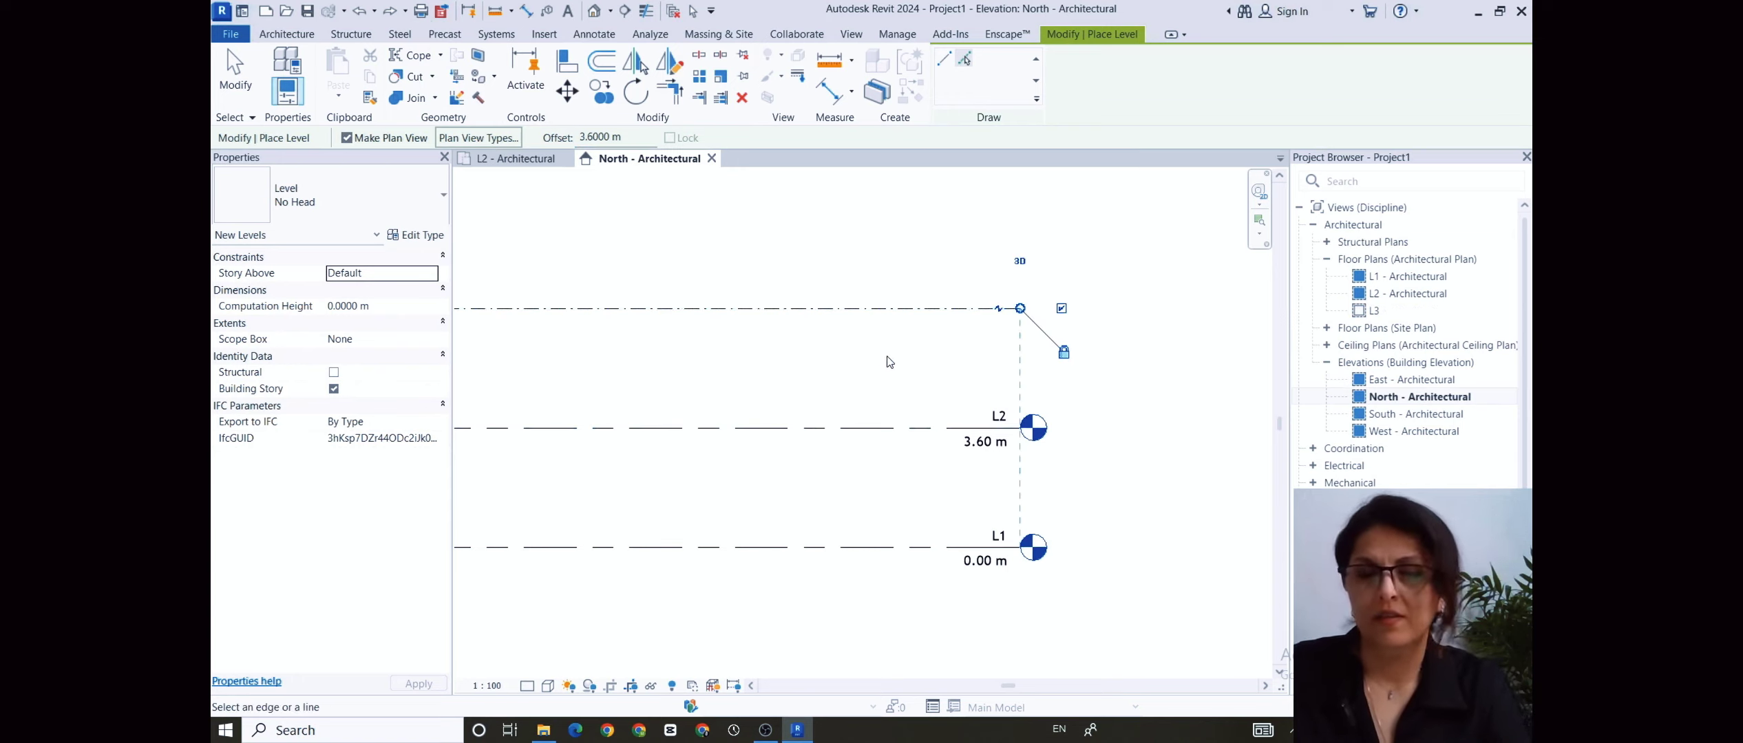
scroll(888, 363, "down", 5)
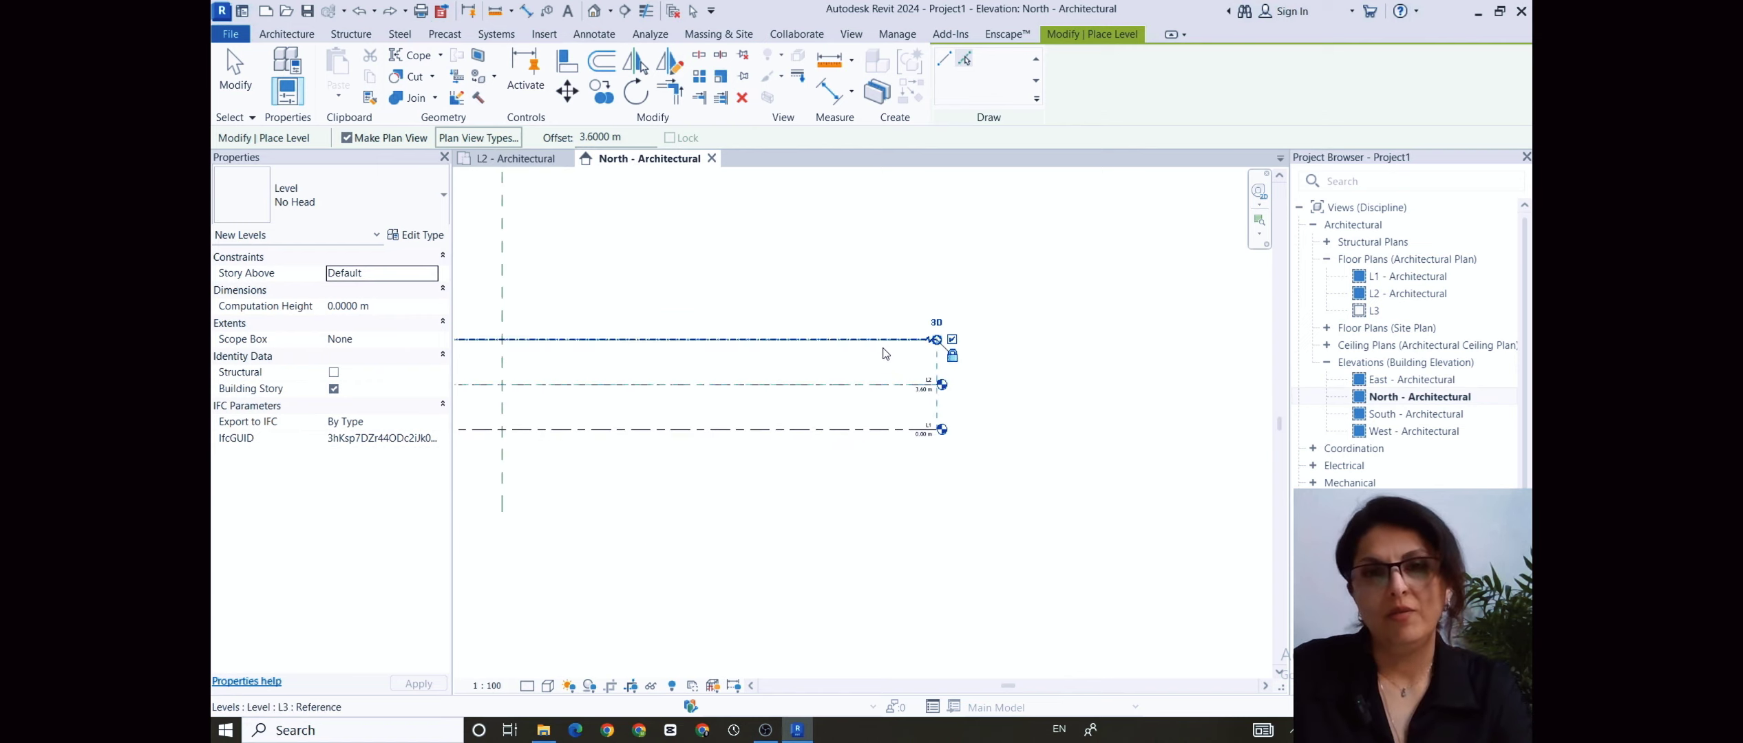
left_click(885, 344)
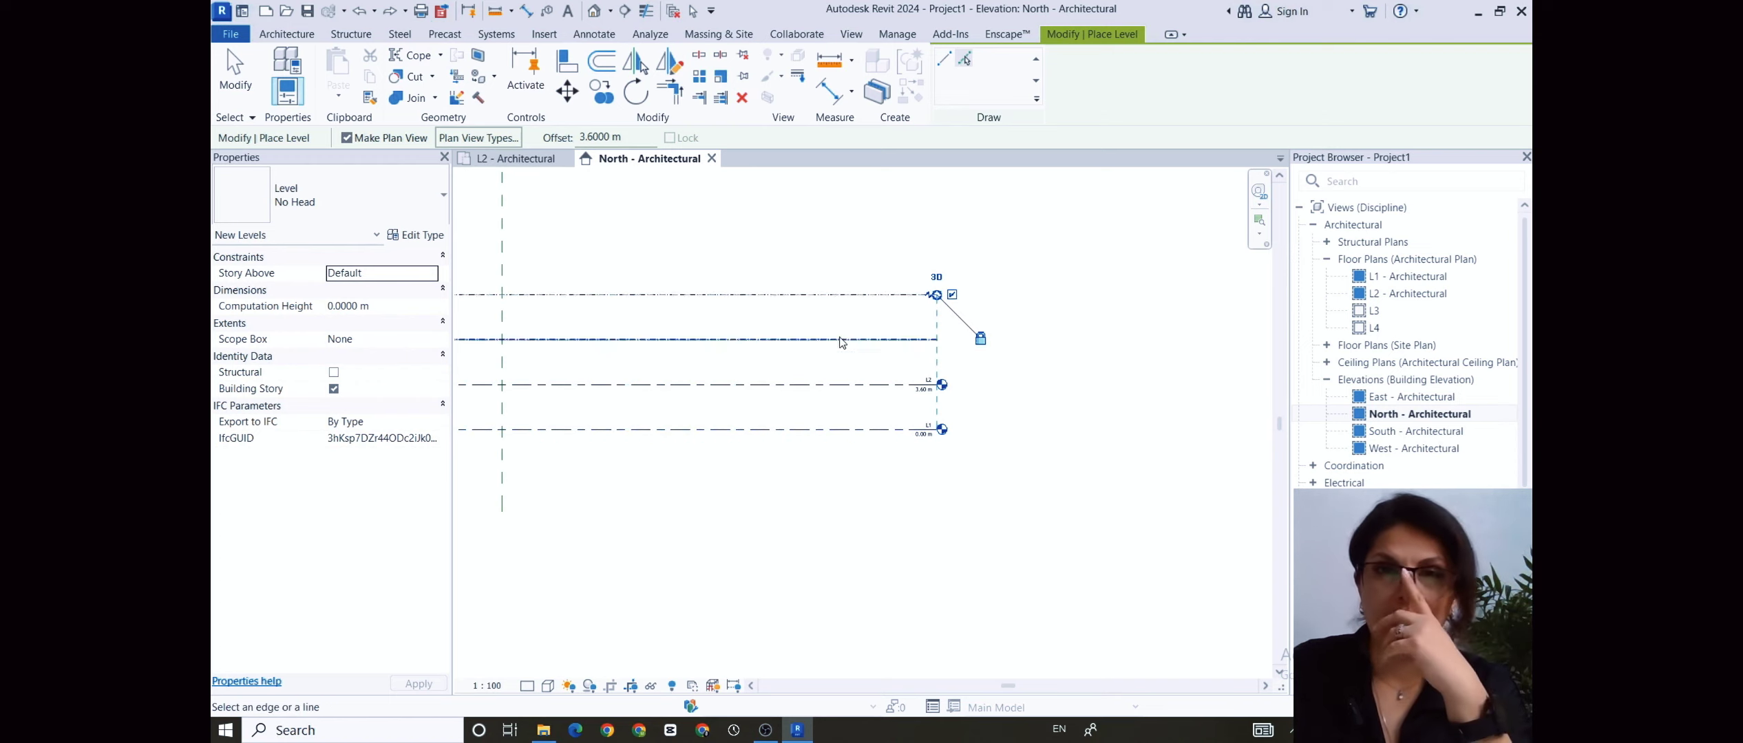
- End level placement and undo the two offset levels above L2 in the North elevation
key("Escape")
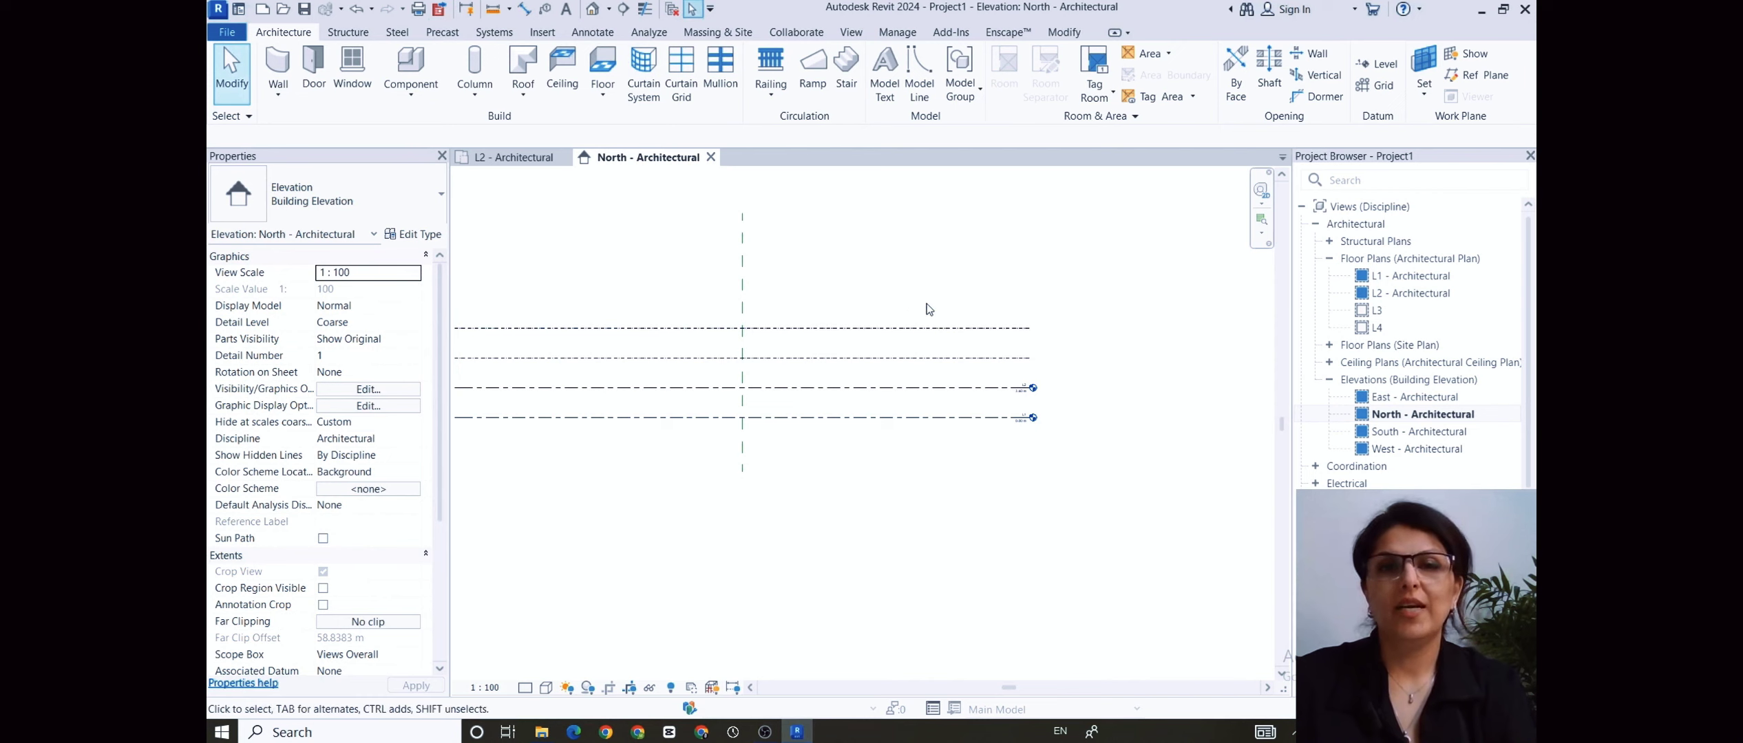
key("ctrl+z")
key("ctrl+z")
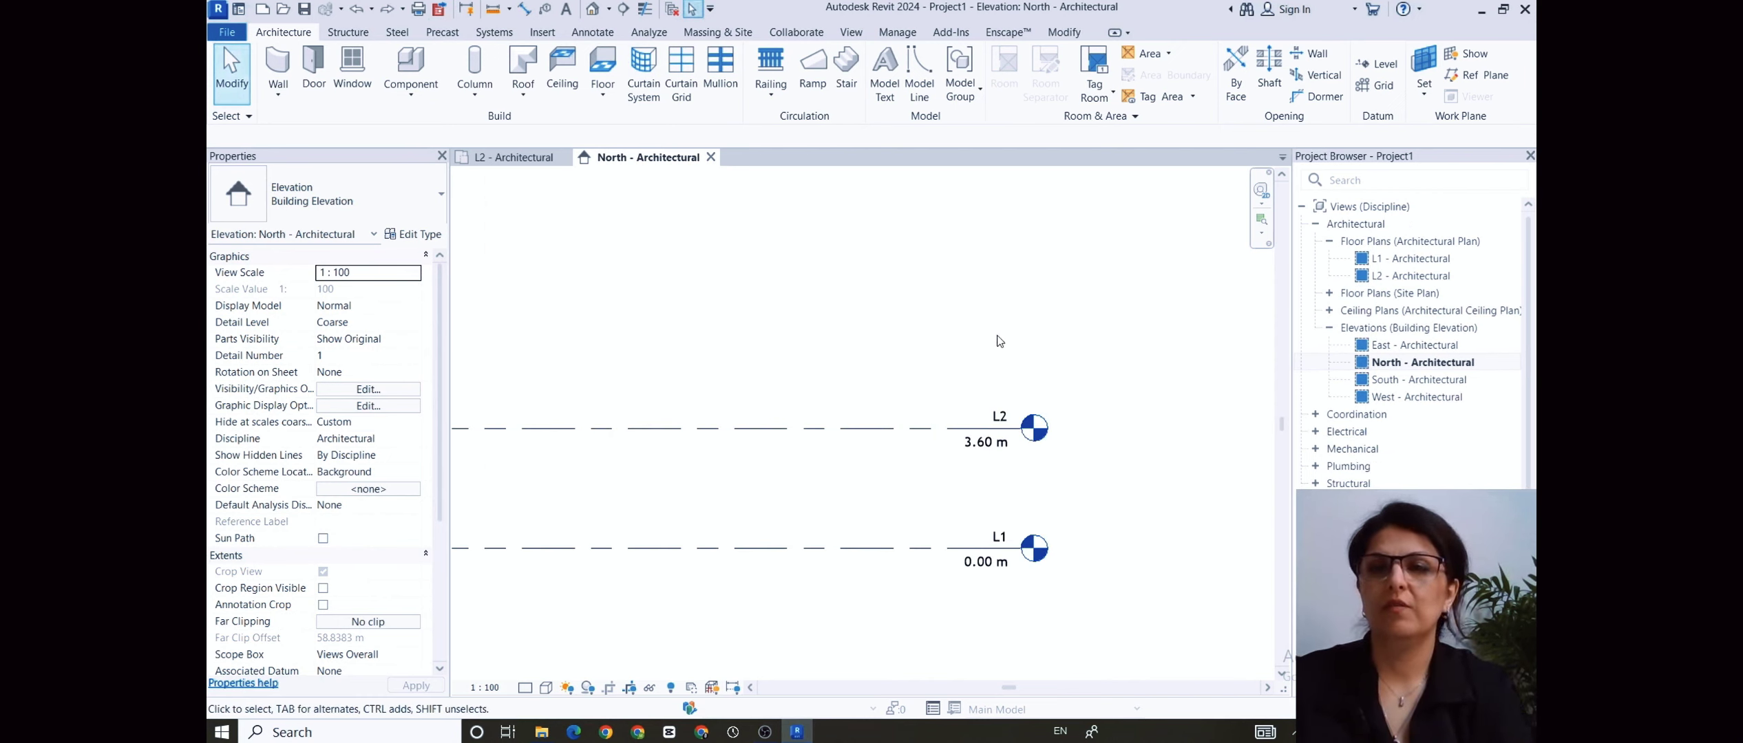
scroll(1085, 376, "down", 1)
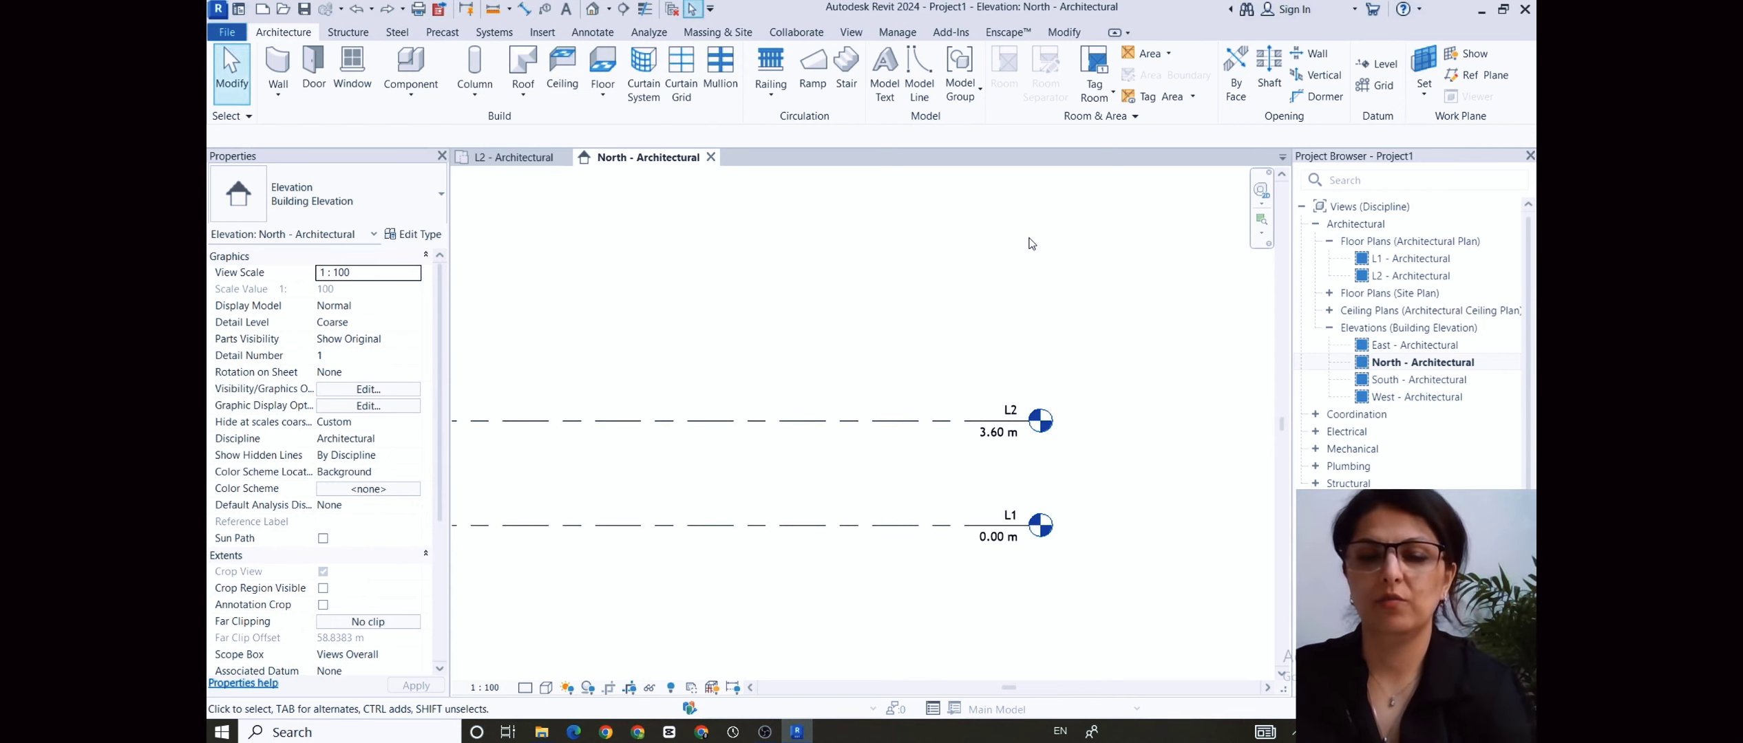
- Create a level above L2 using the Level tool's Pick Lines option with the offset formula =18*.17
key("l")
key("l")
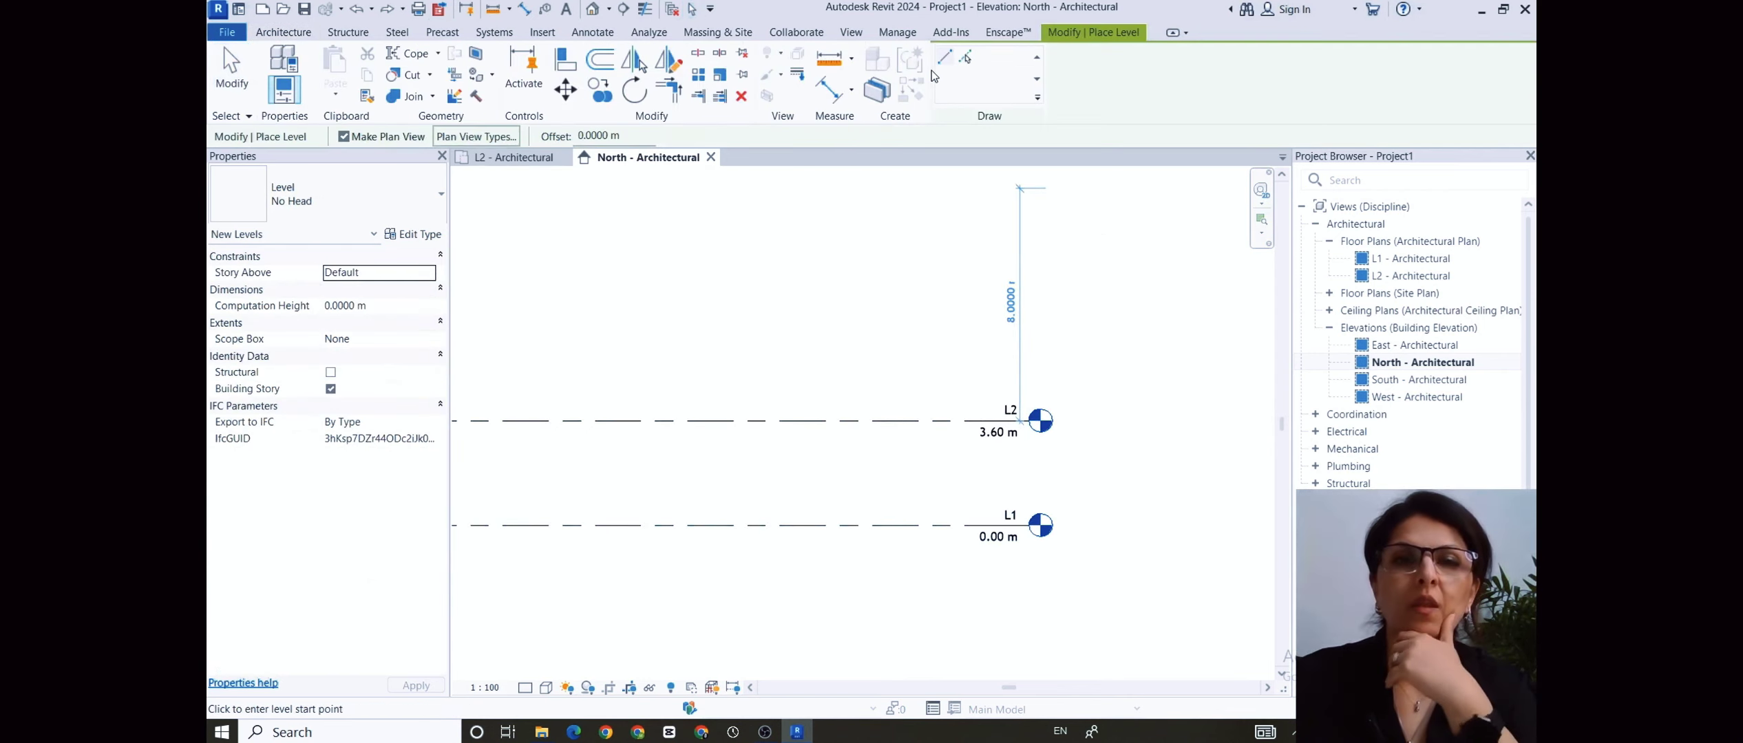
left_click(966, 58)
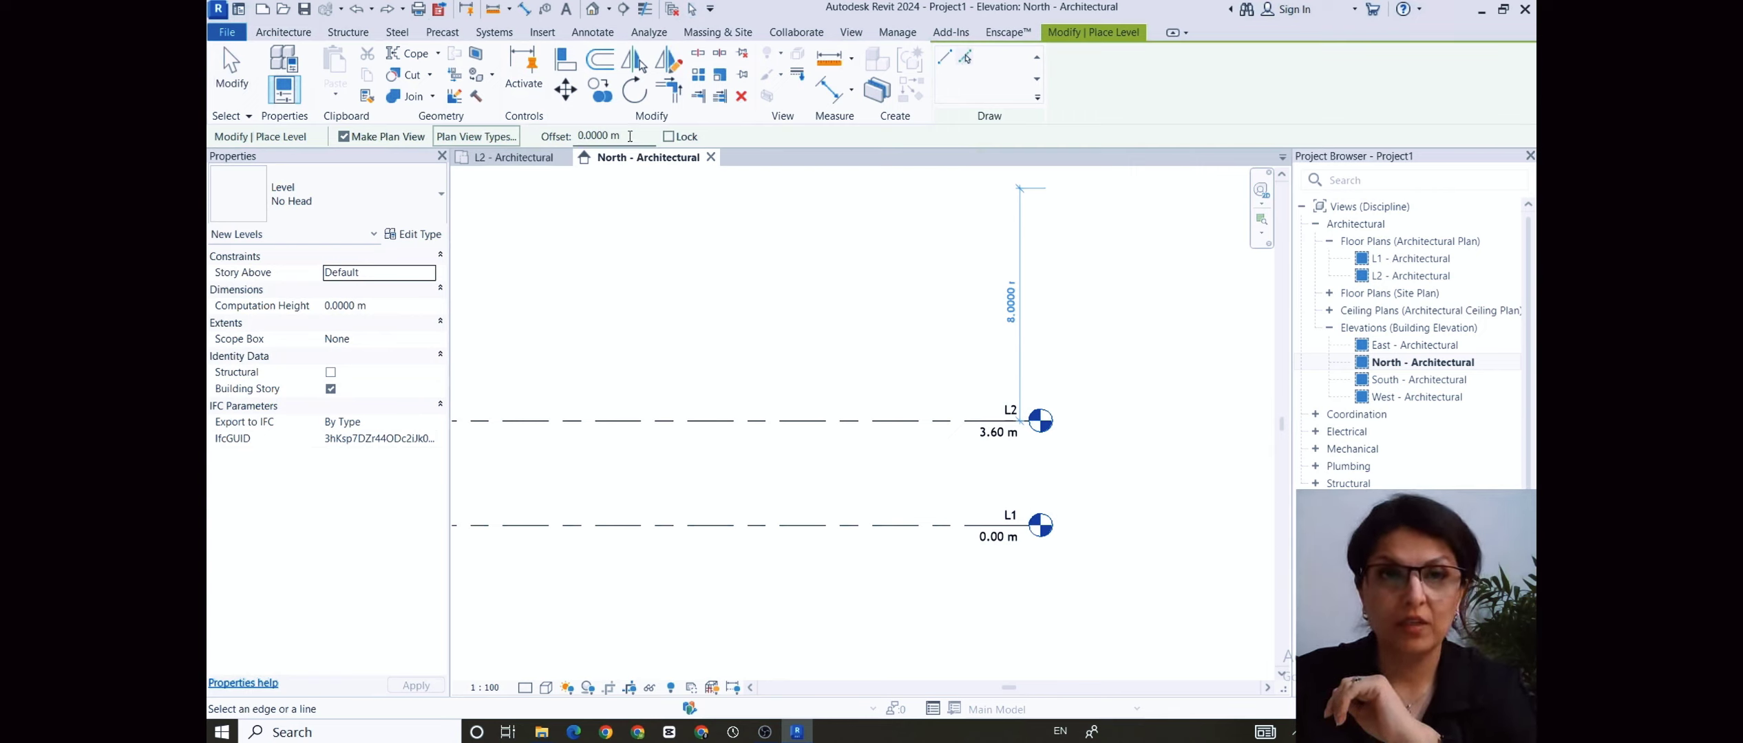
left_click_drag(630, 137, 570, 125)
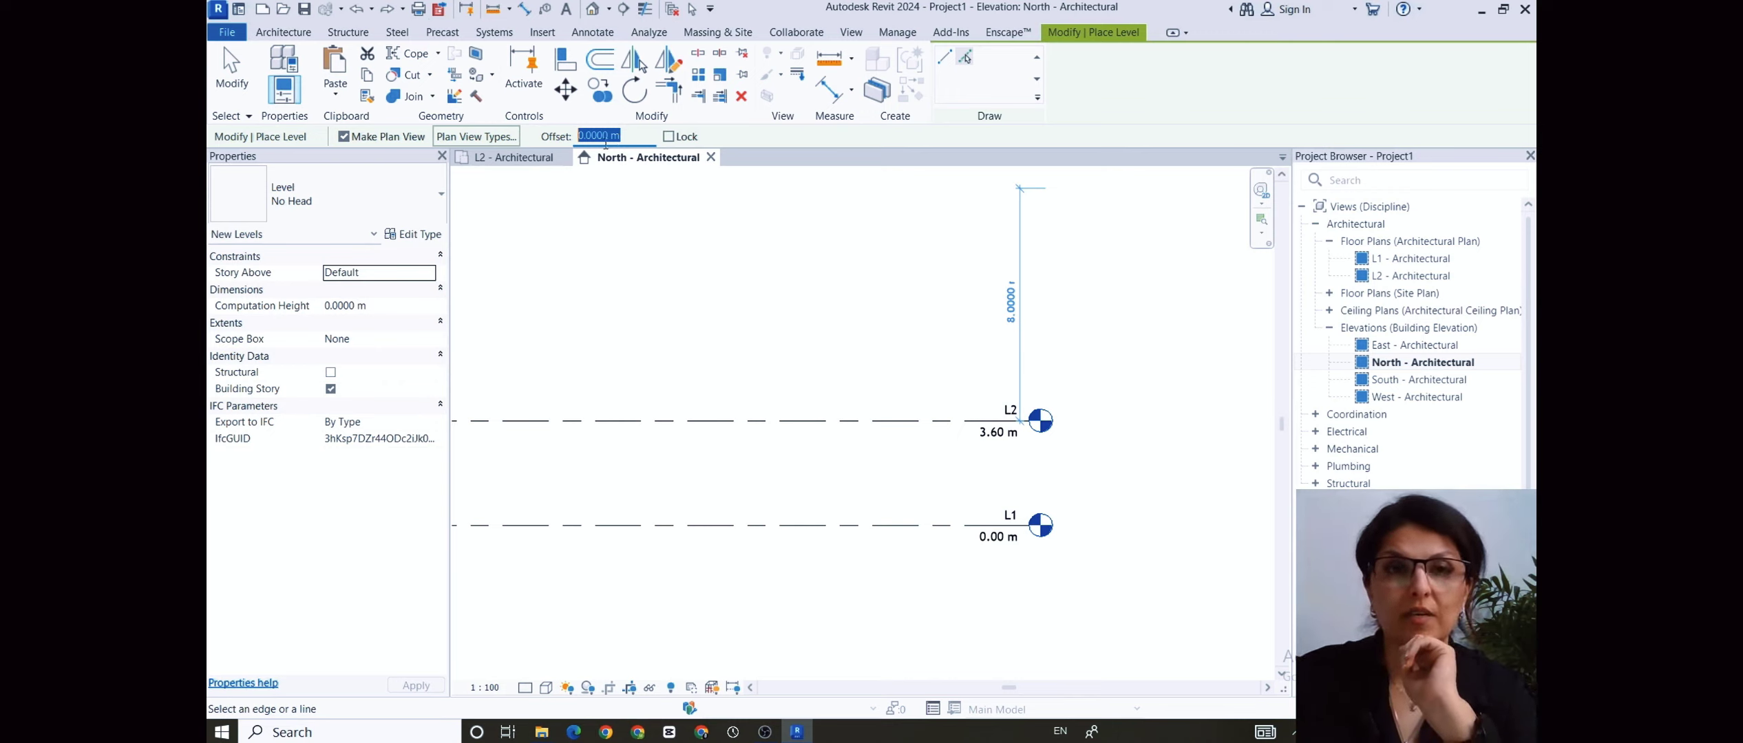
type("=")
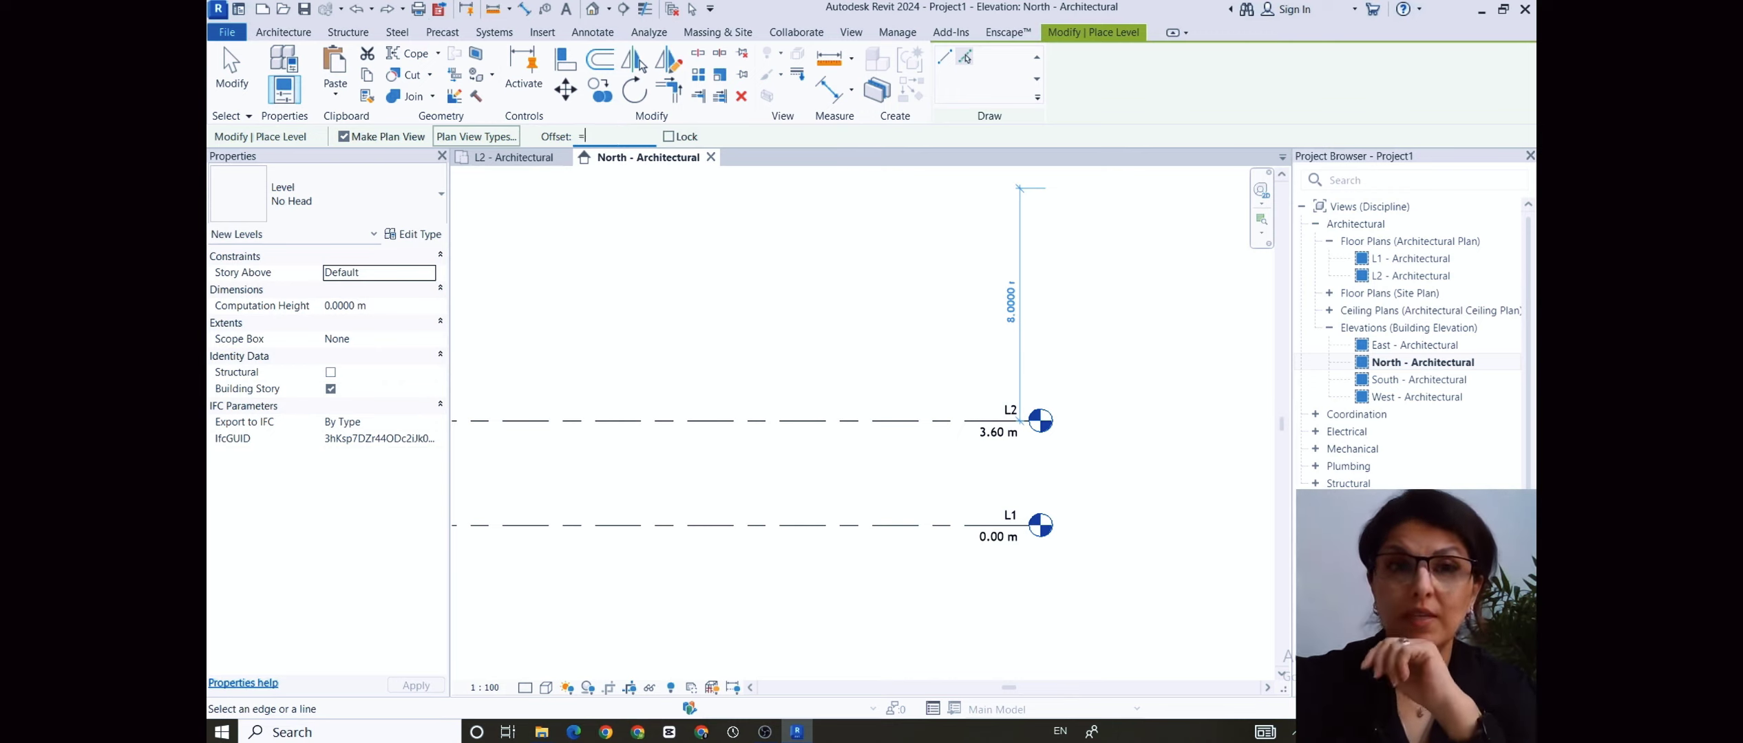
type("1")
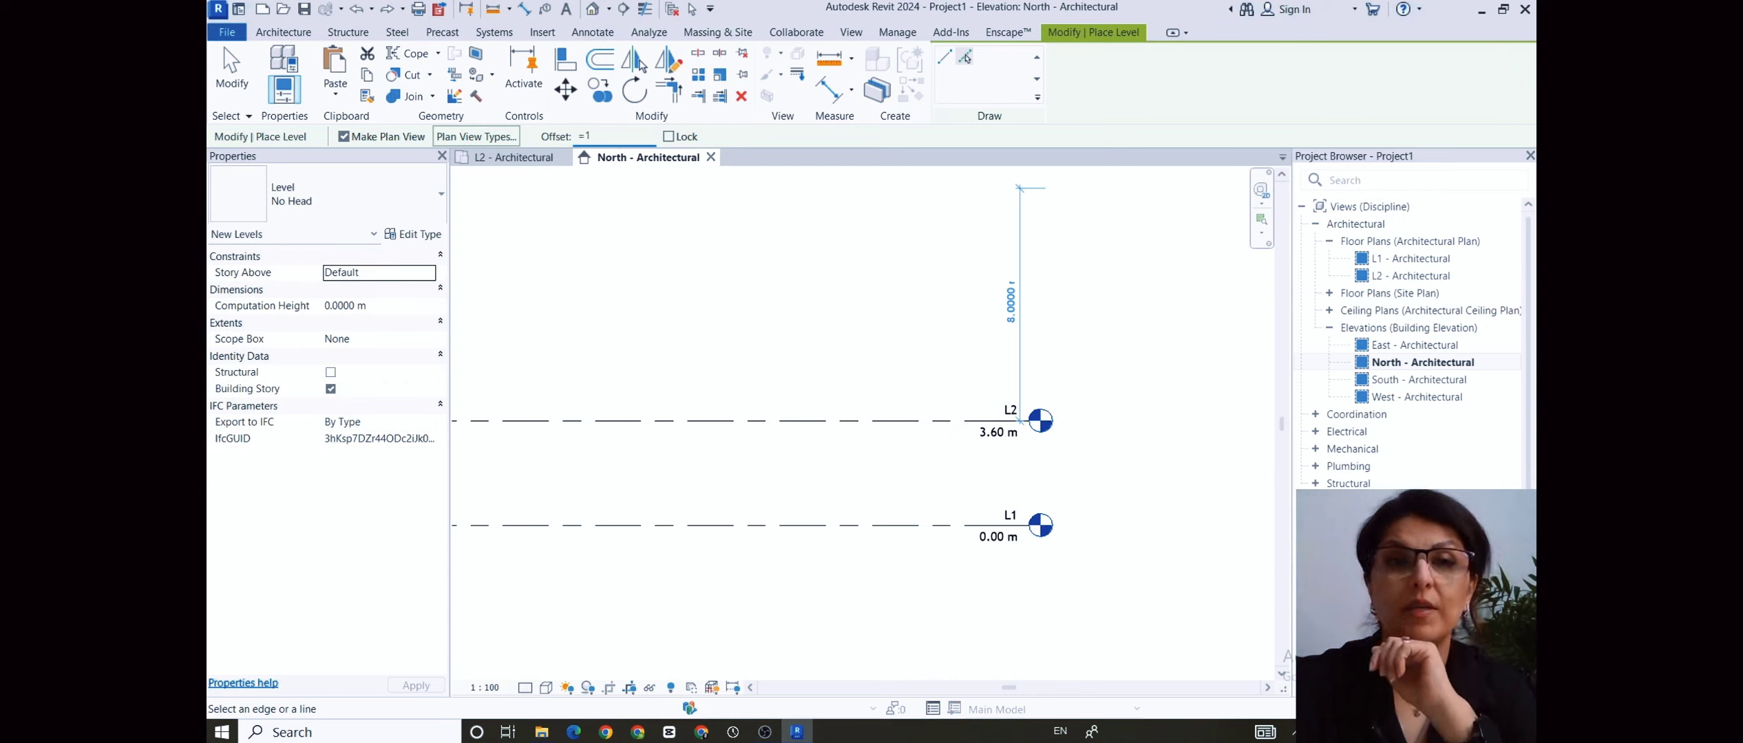
type("8")
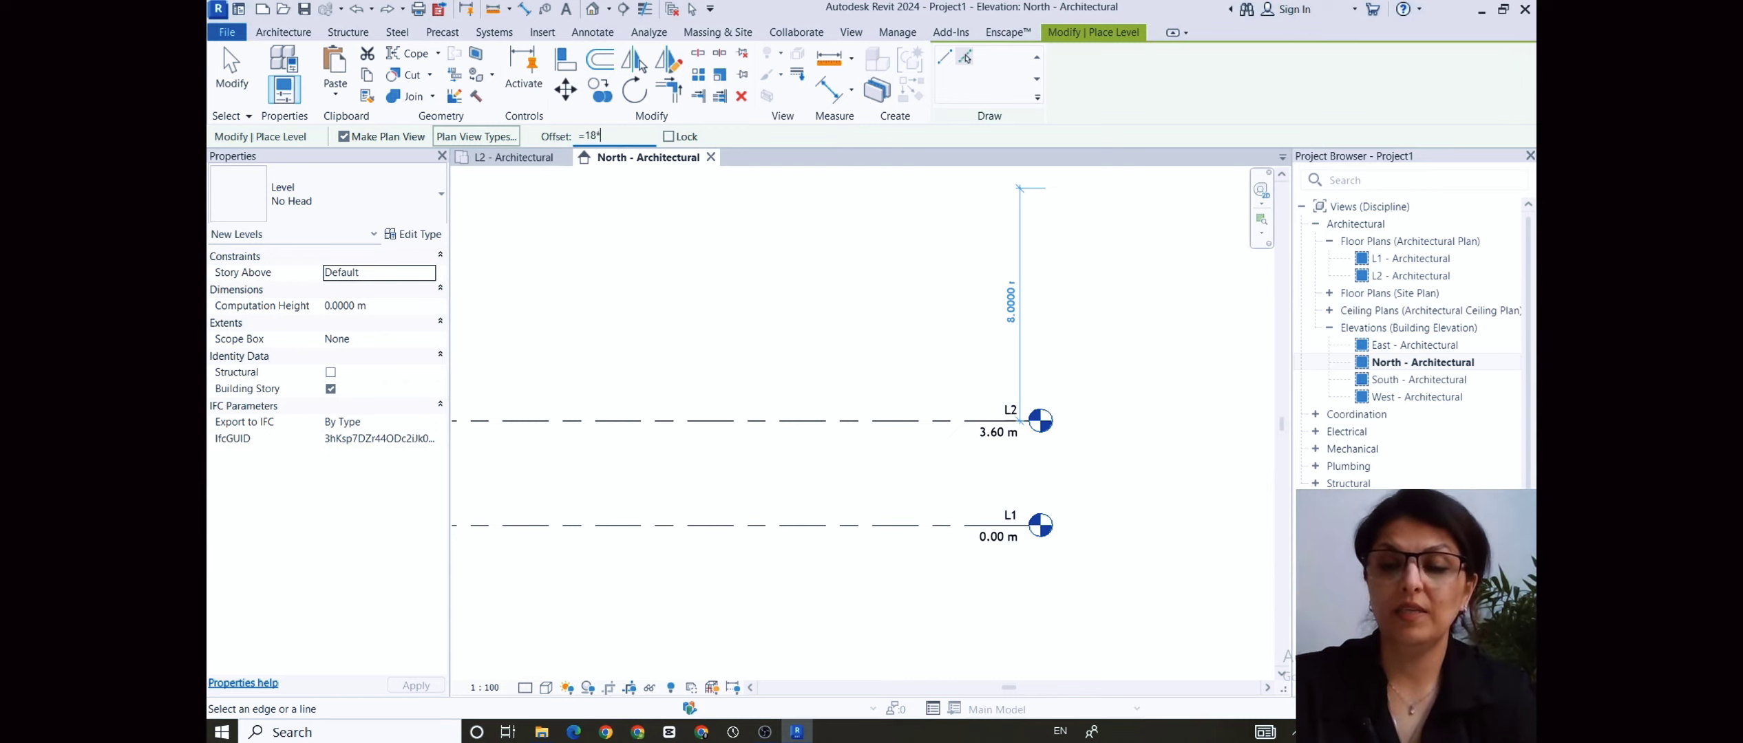
type("*.1")
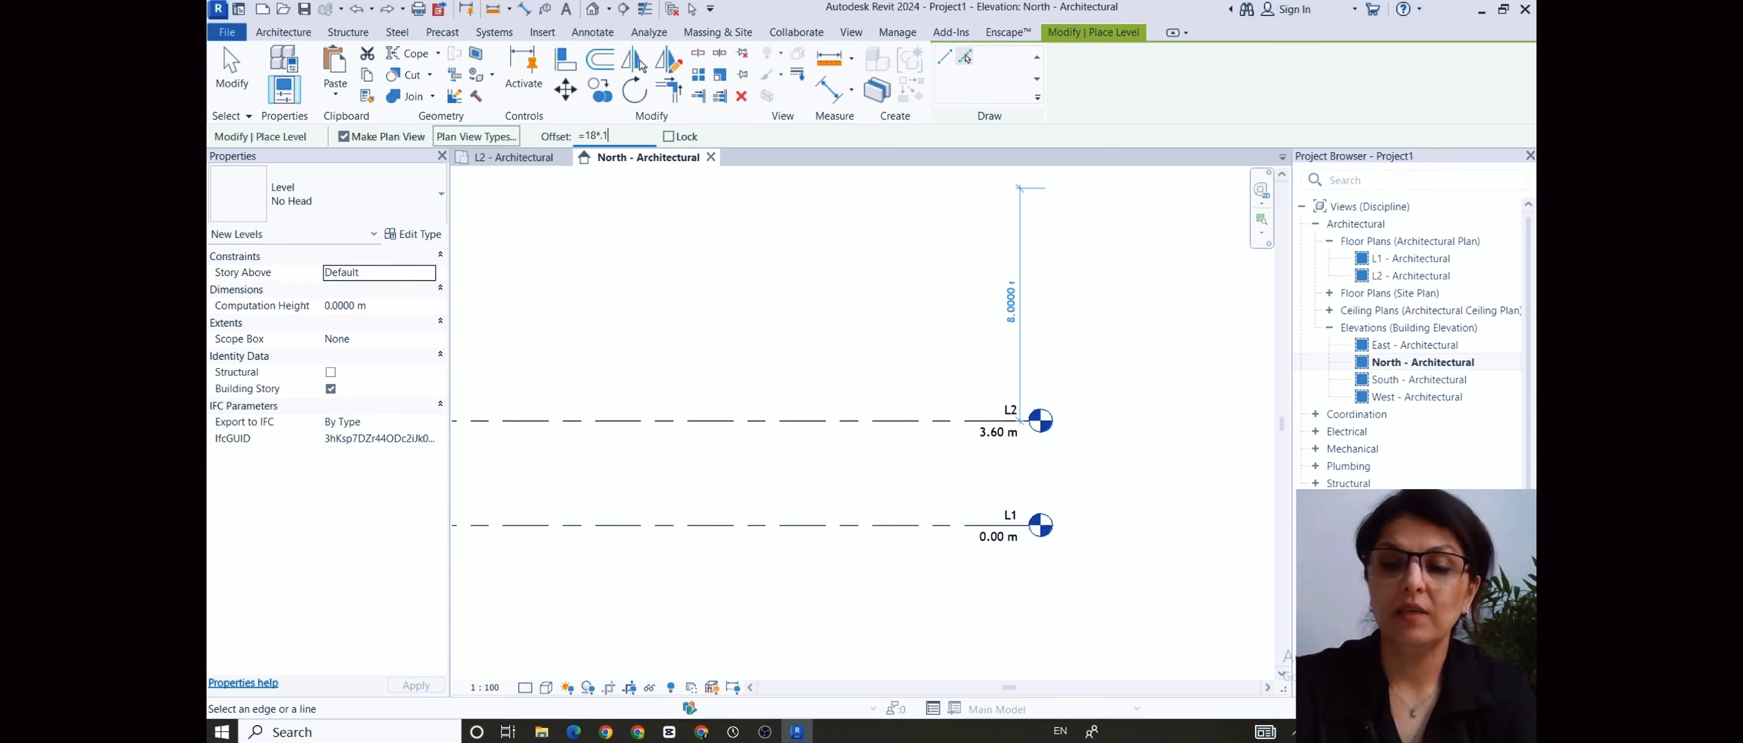
type("7")
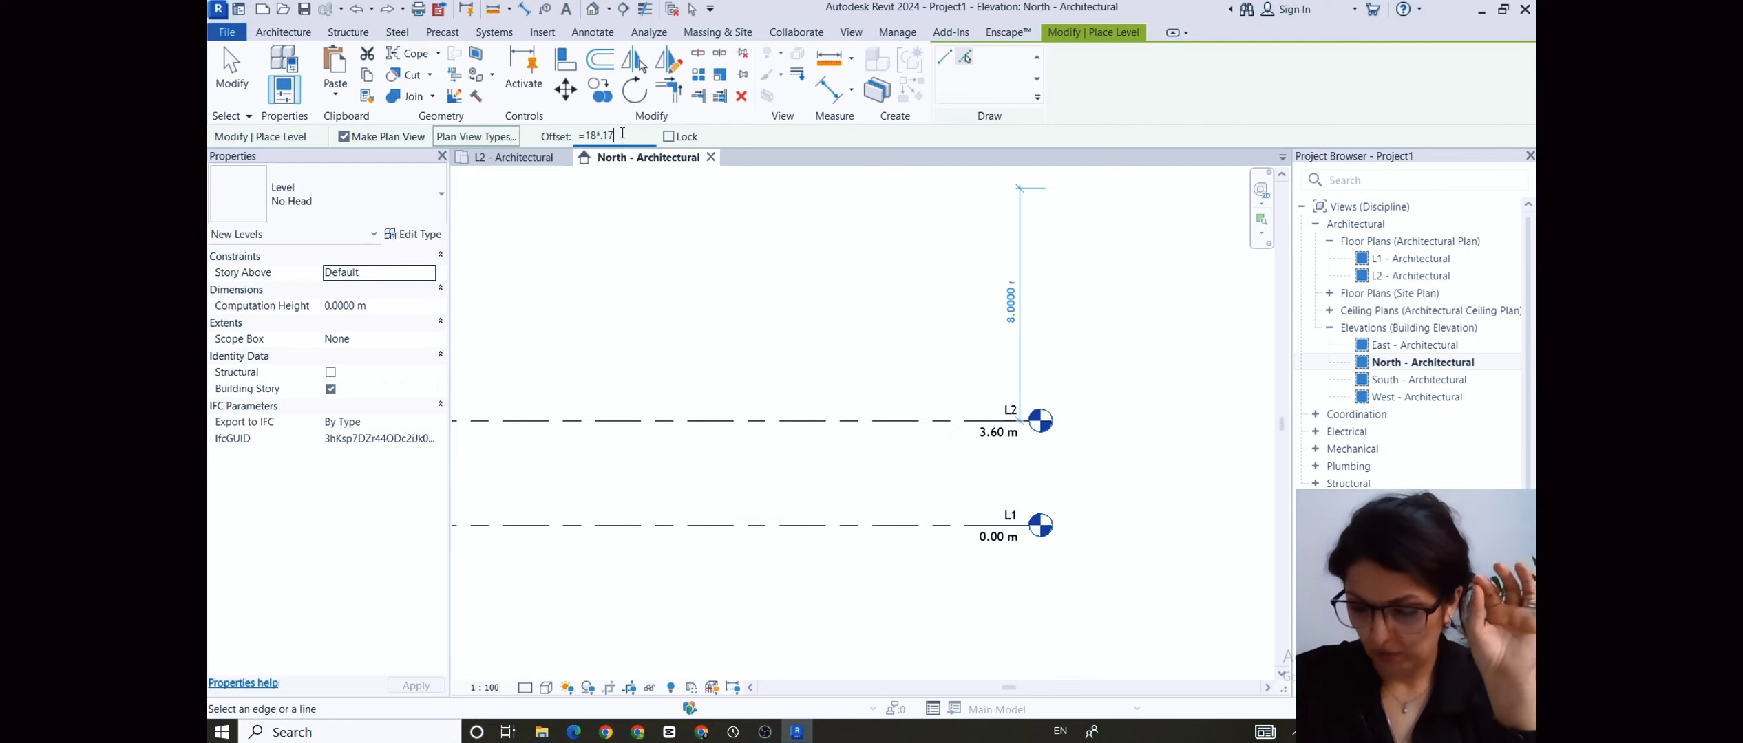
key("Return")
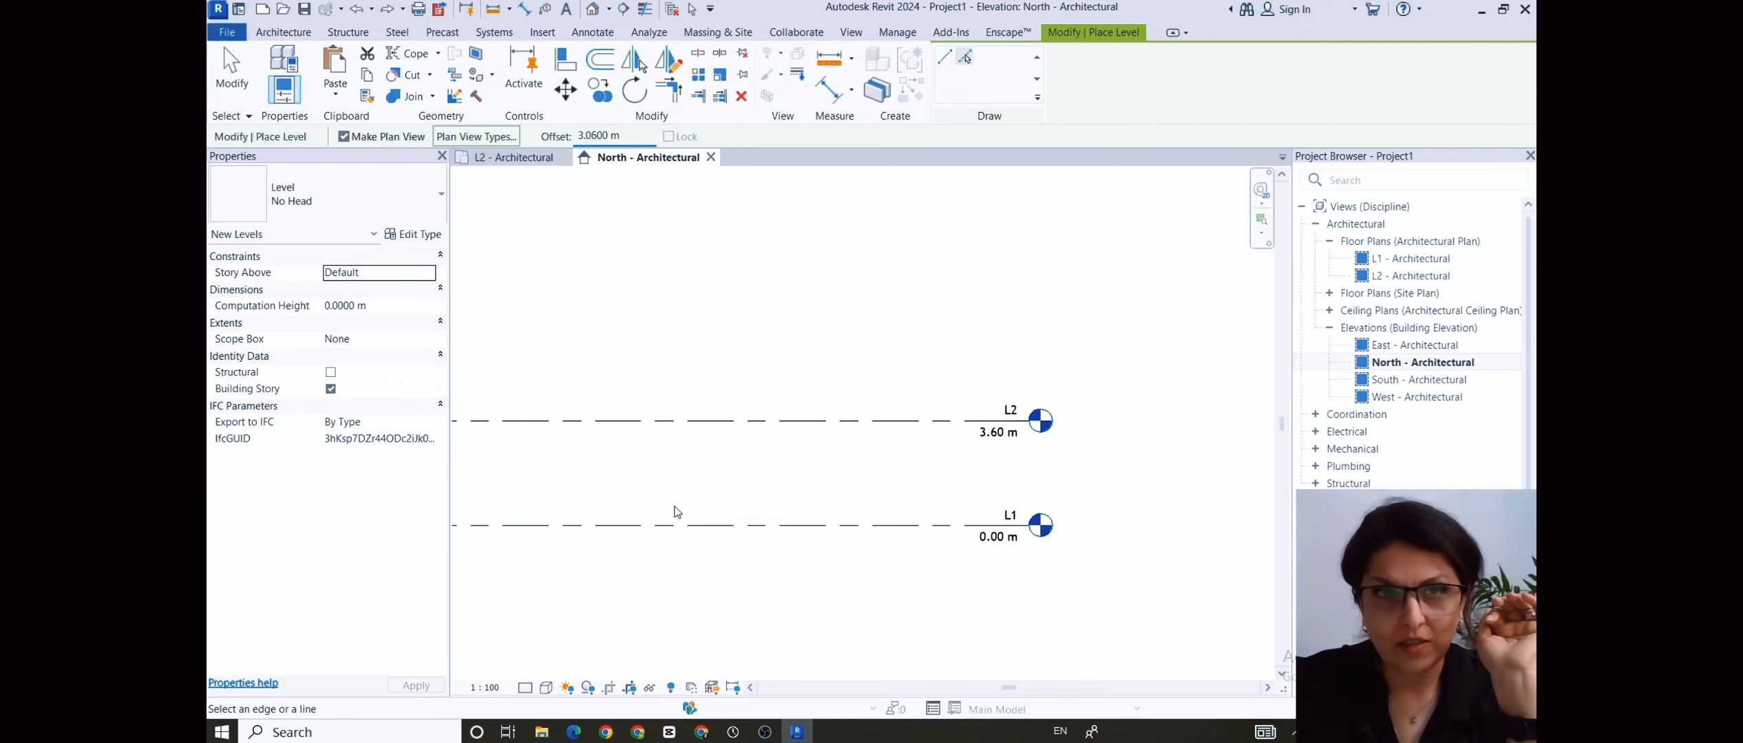
left_click(876, 421)
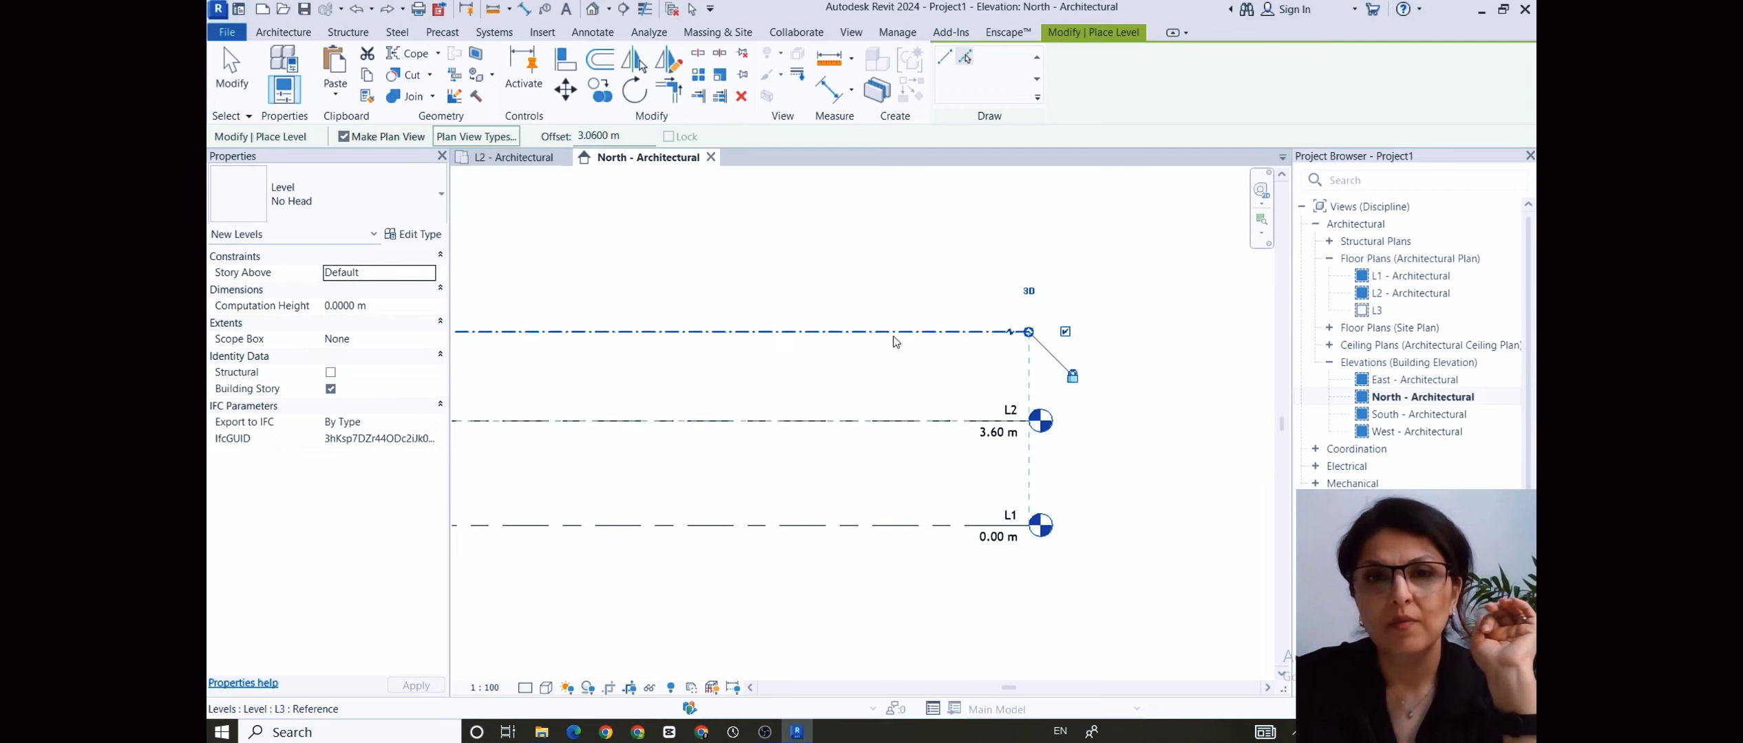